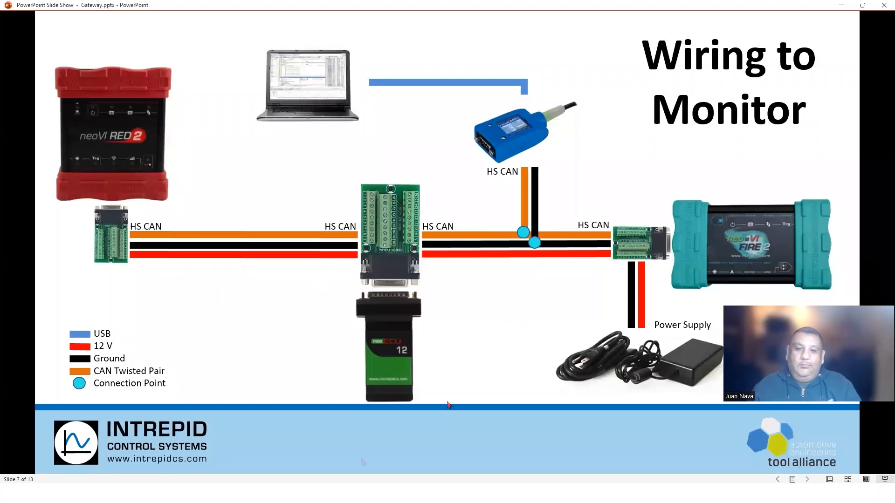
- Leave the Wiring to Monitor slide and switch back to Vehicle Spy
left_click(304, 493)
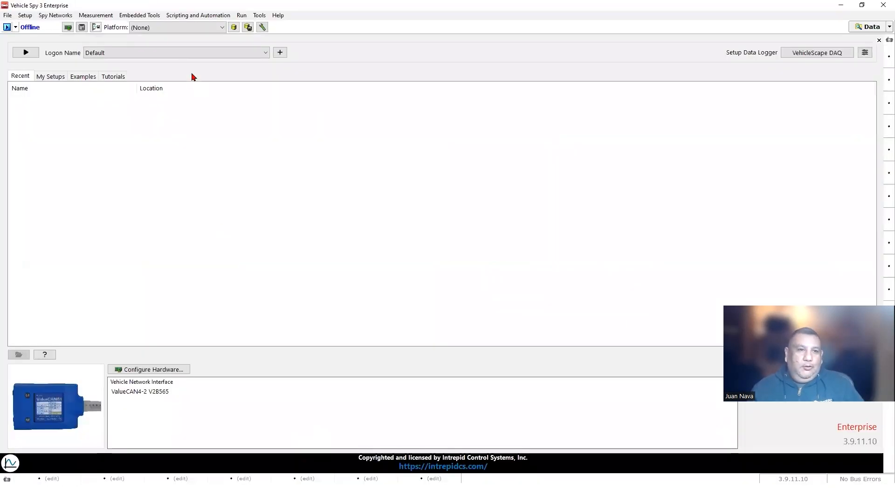
- After checking the existing logon names, create a new logon named 'Gateway'
left_click(266, 53)
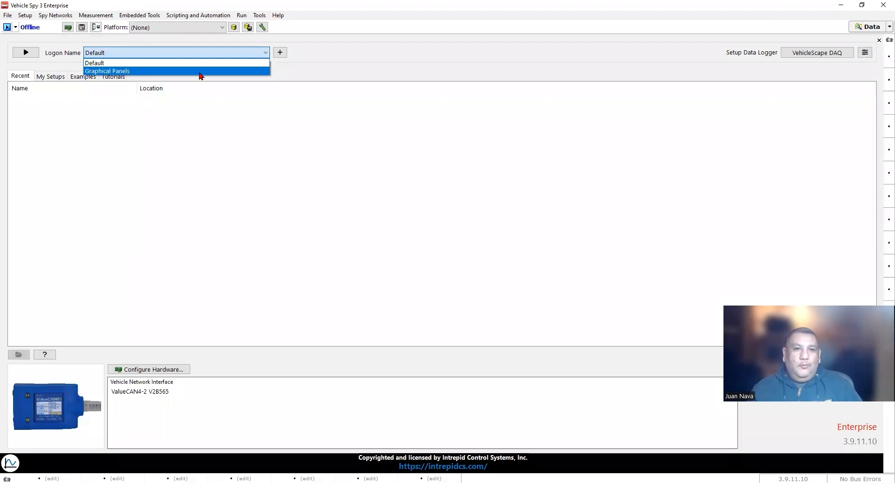
left_click(314, 70)
left_click(280, 53)
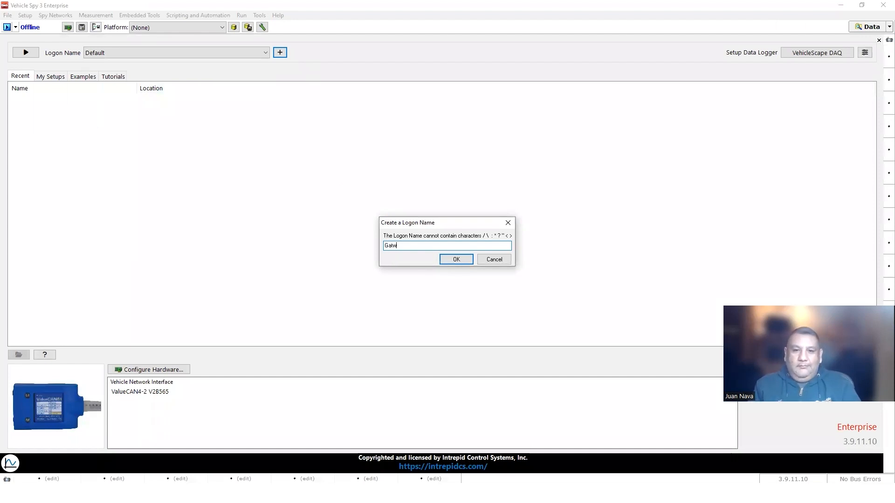
type("Gateway")
left_click(456, 259)
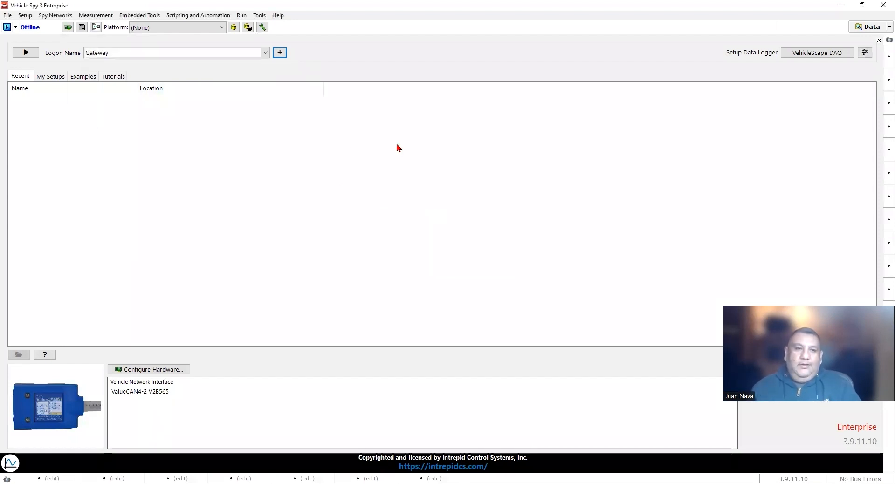
- Move CAN Network.dbc from the desktop into the Gateway logon's data folder, then close the folder
left_click(864, 28)
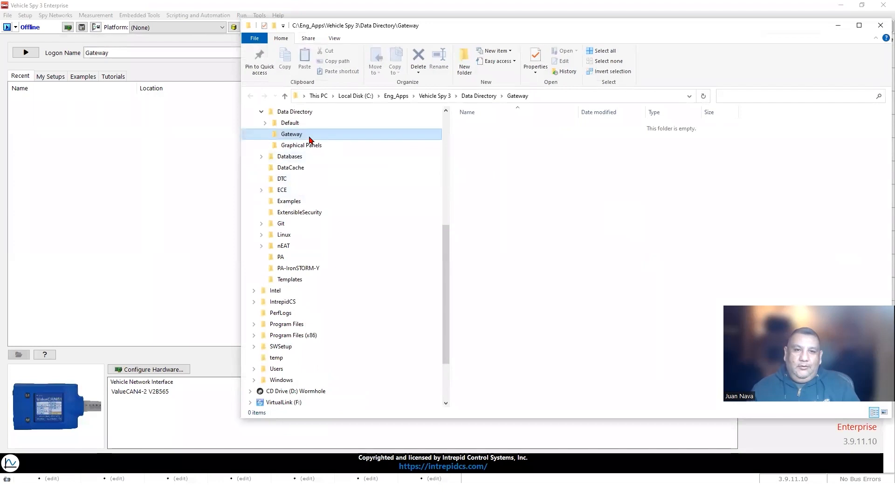
left_click(841, 5)
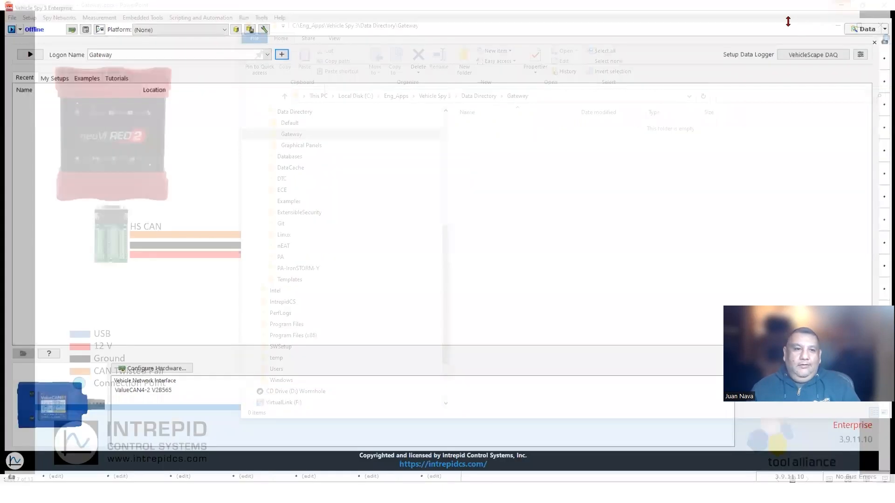
left_click(840, 5)
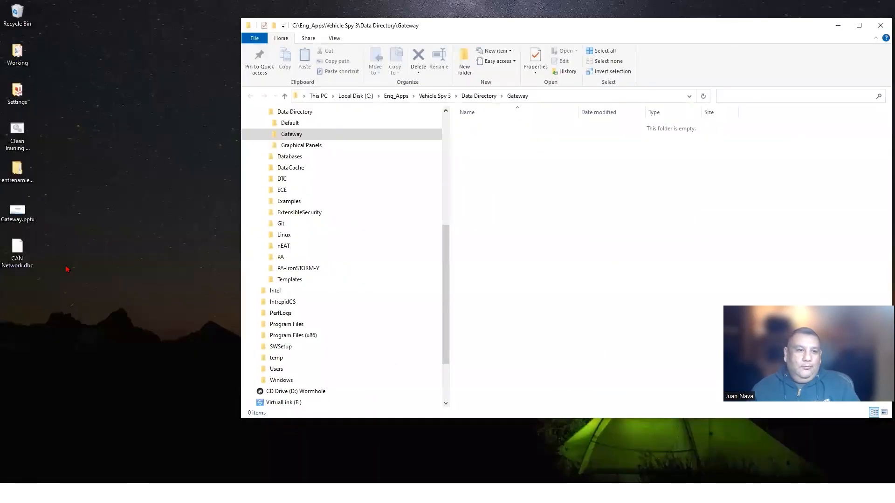
left_click(21, 253)
left_click_drag(62, 255, 537, 185)
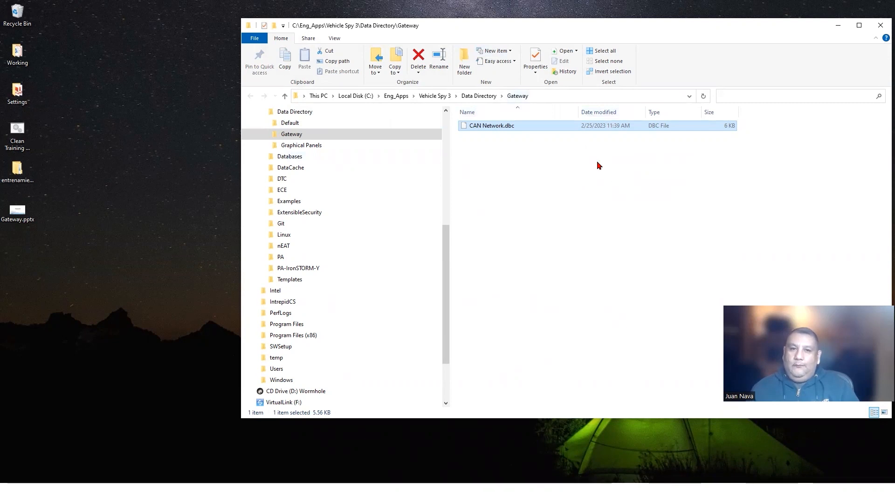
left_click(880, 26)
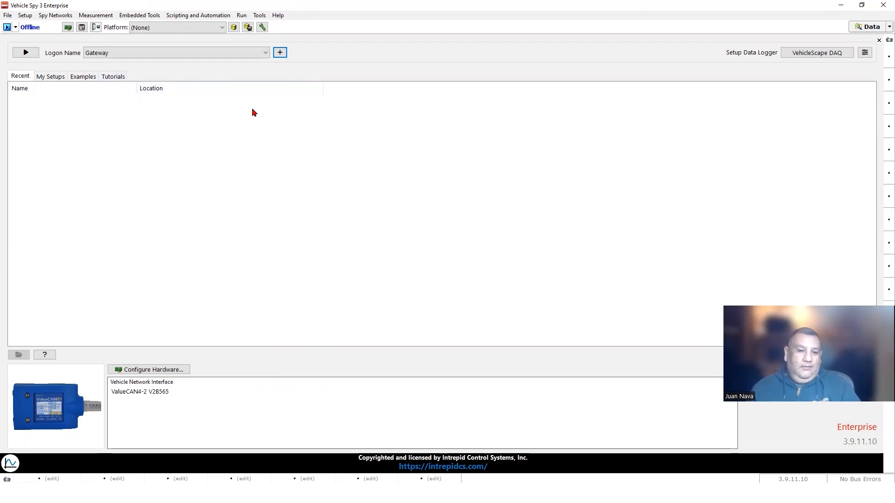
- In Network Databases, add a platform named 'Gateway Example' and make it current
left_click(234, 27)
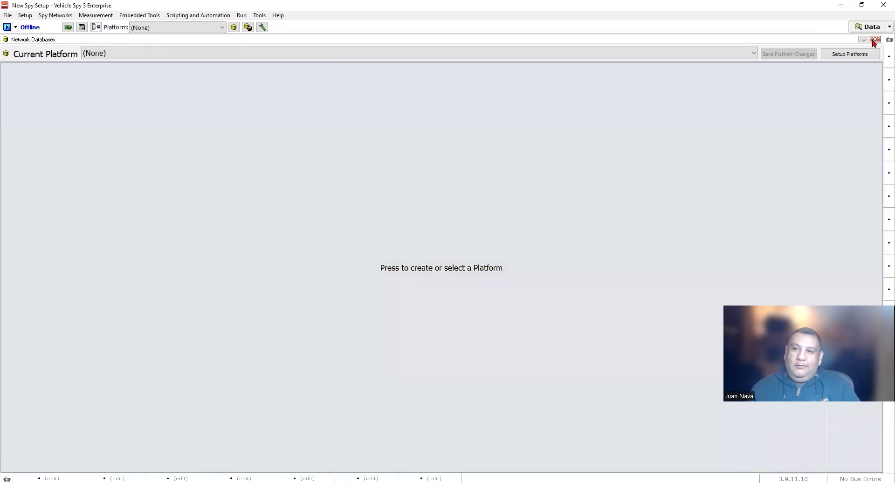
left_click(839, 55)
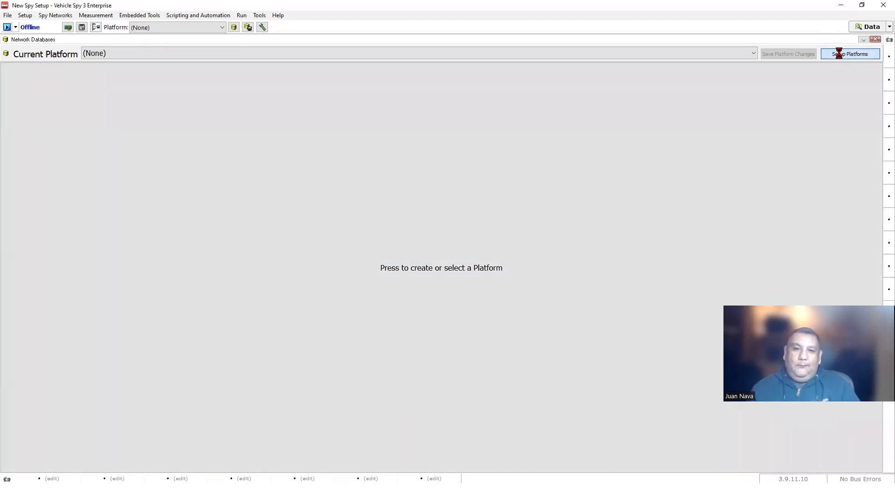
left_click(520, 205)
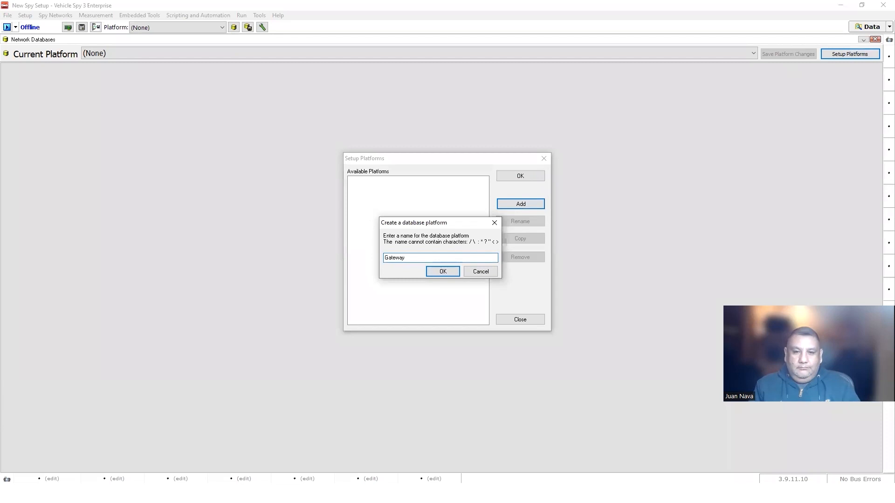
type("Gateway Example")
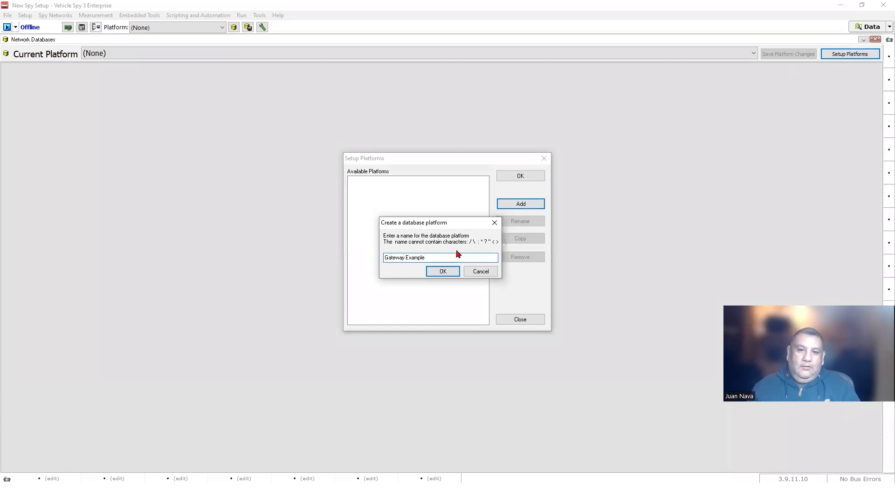
left_click(443, 272)
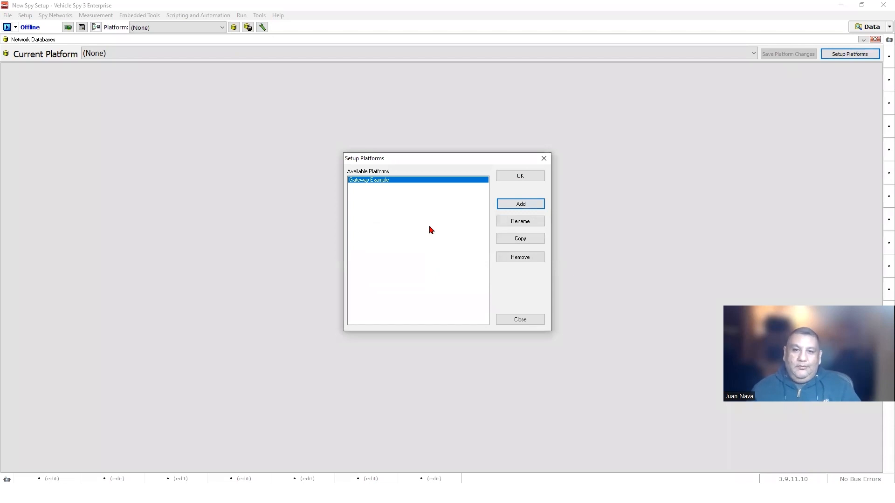
left_click(514, 179)
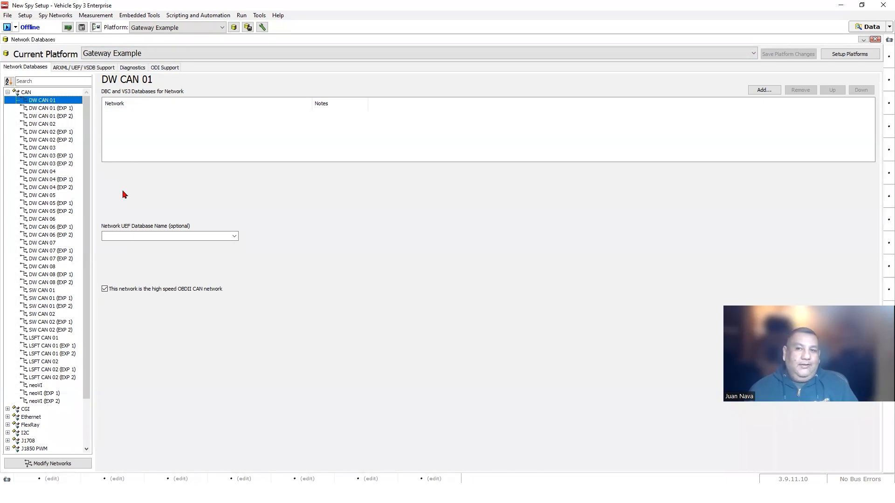
- Attach CAN Network.dbc as DW CAN 01's DBC database and save the platform changes
left_click(764, 91)
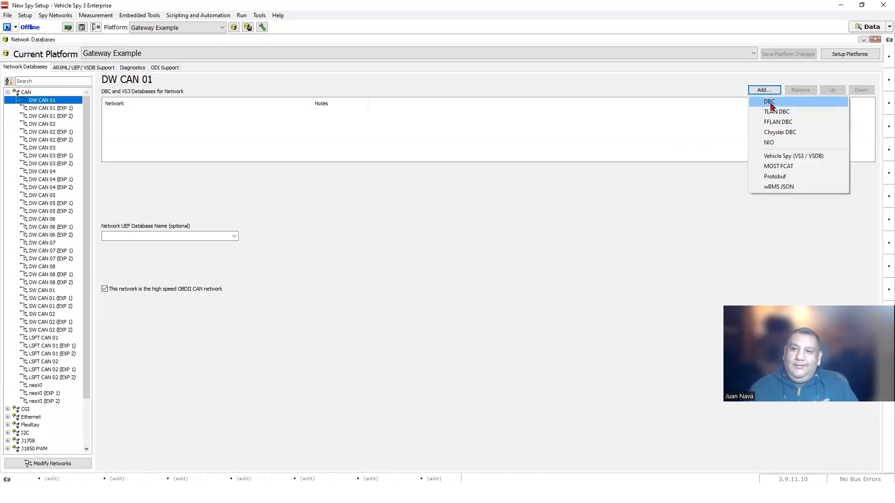
left_click(776, 104)
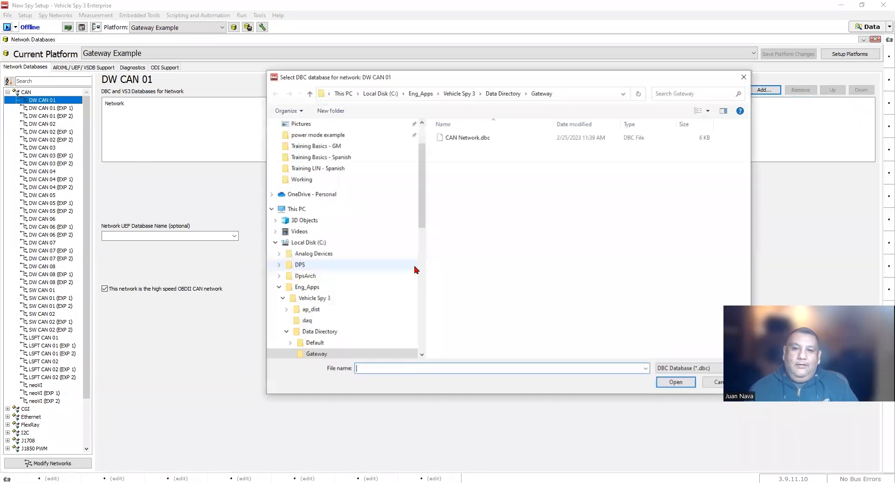
left_click(461, 141)
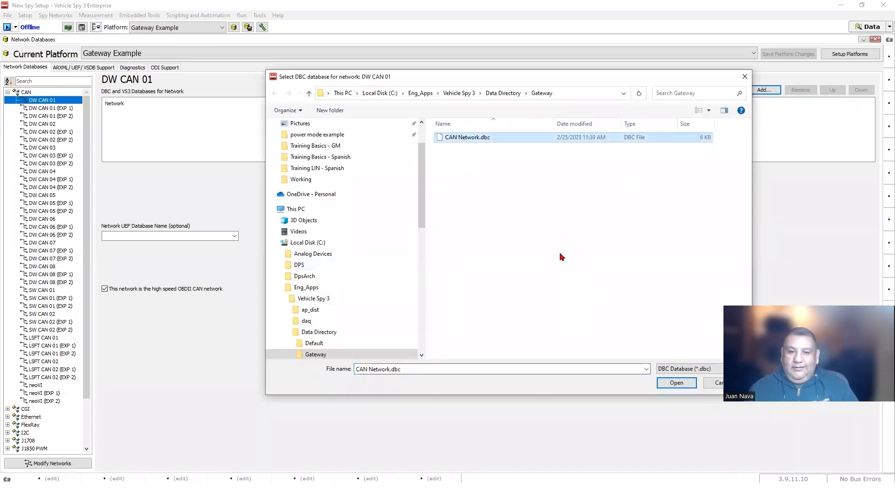
left_click(681, 385)
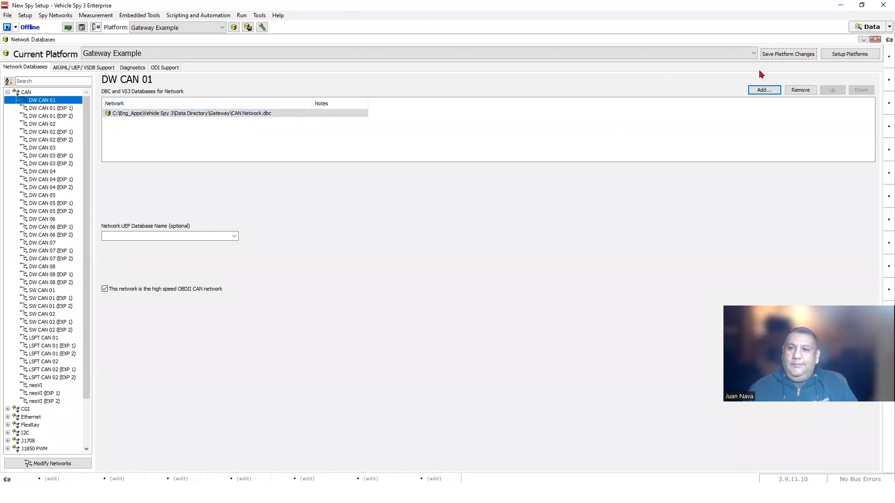
left_click(777, 55)
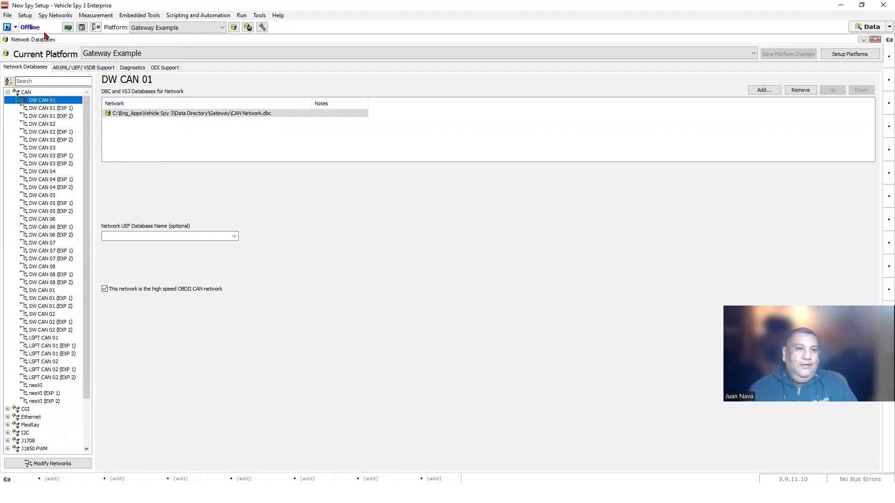
left_click(43, 17)
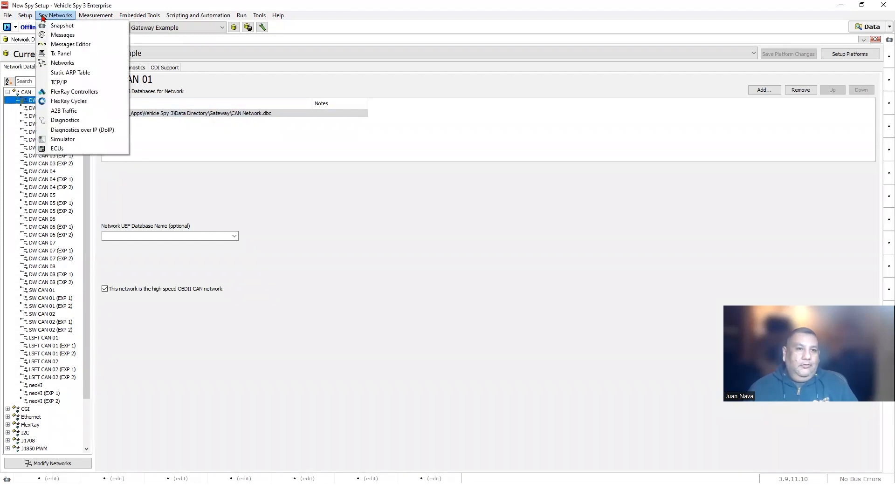
- Open the Messages view and go online using Run with Transmit
left_click(62, 35)
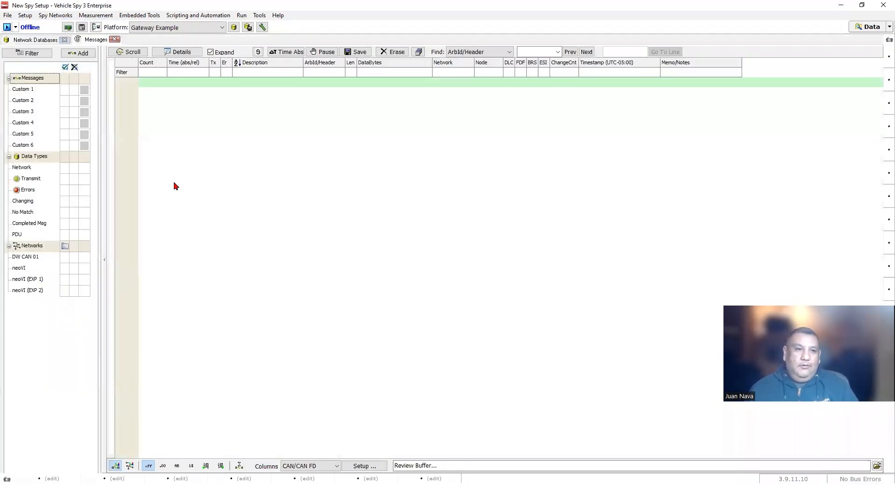
left_click(16, 27)
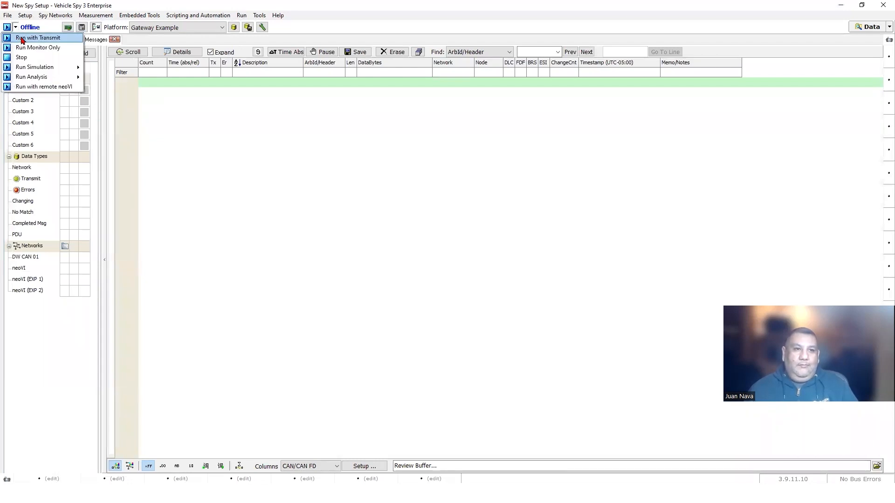
left_click(22, 38)
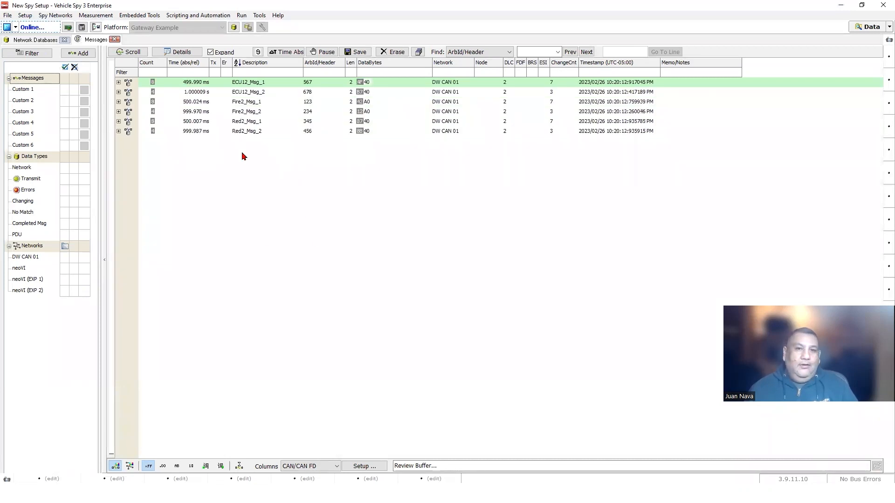
- Select the decoded ECU12_Msg_2, Fire2_Msg_2 and Red2_Msg_2 messages
left_click(259, 93)
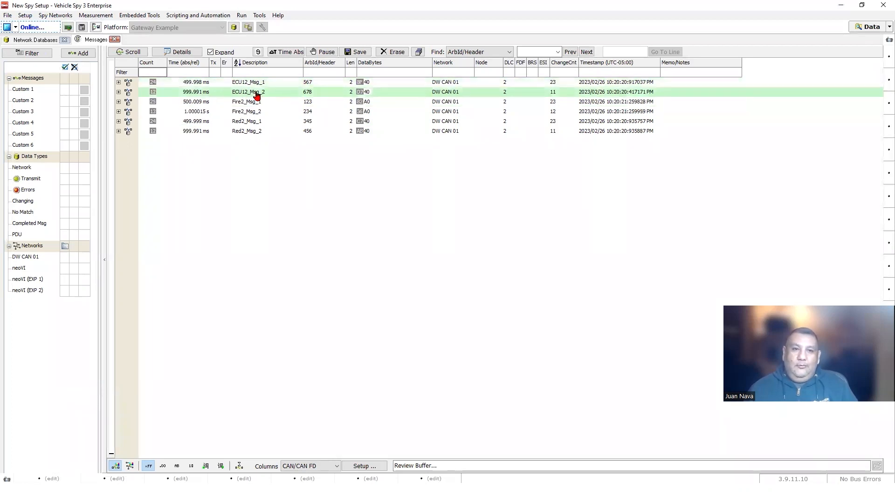
left_click(251, 112)
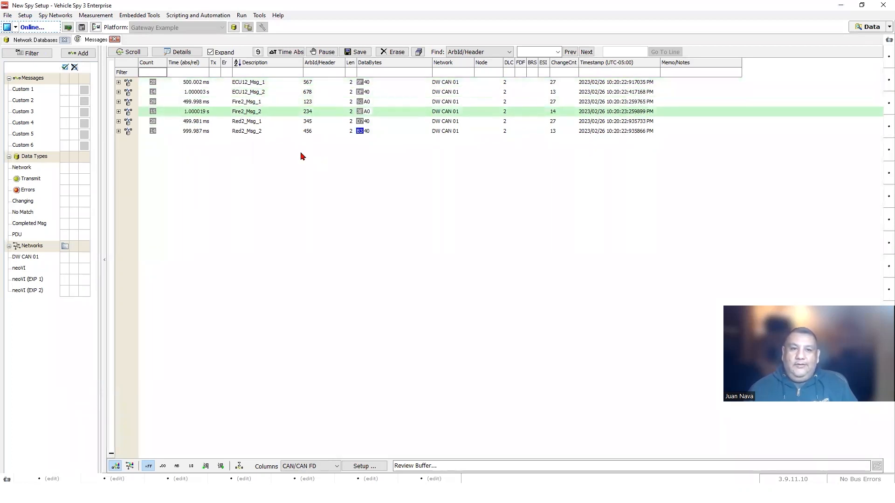
left_click(248, 132)
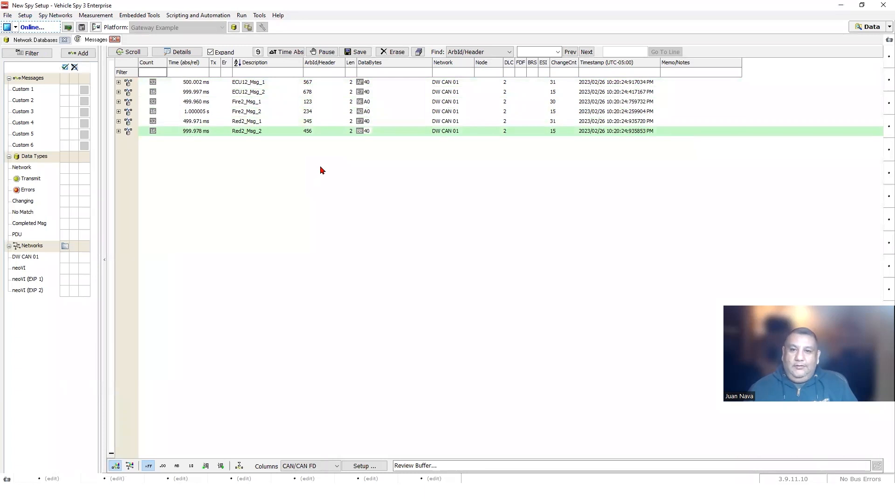
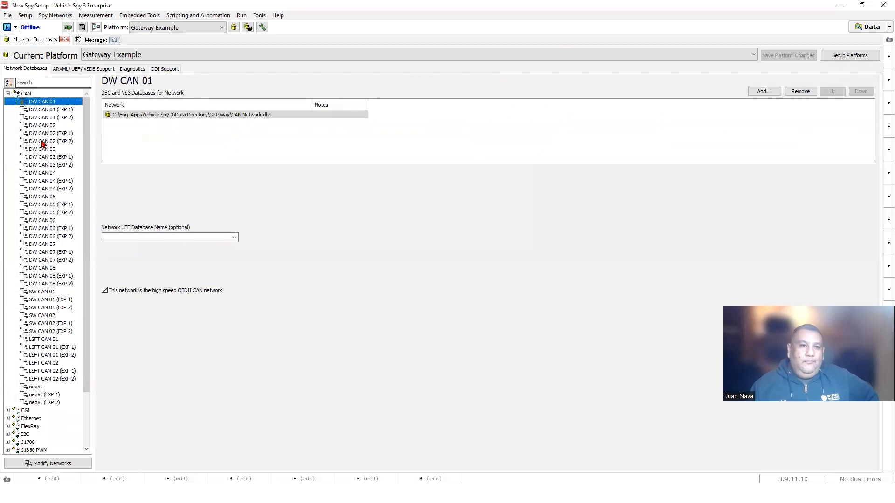
- Load CAN Network.dbc as DW CAN 02's DBC database, save the platform changes, and dismiss Data Cache settings
left_click(41, 124)
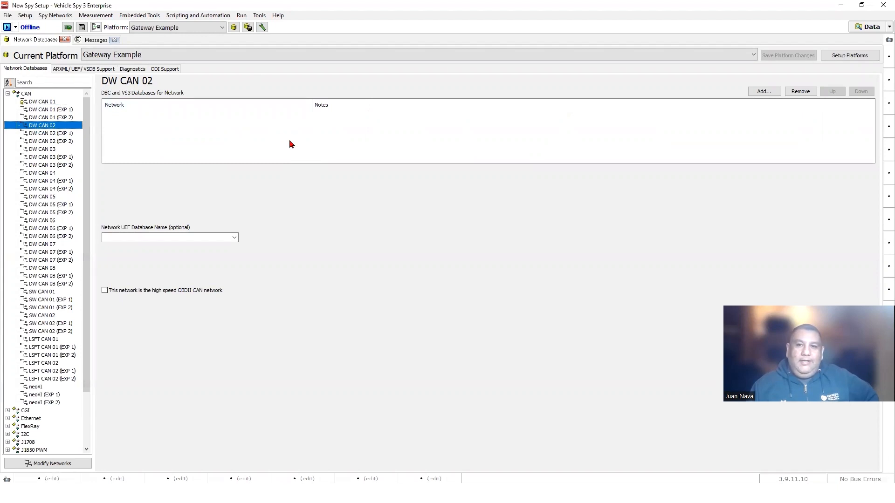
left_click(750, 93)
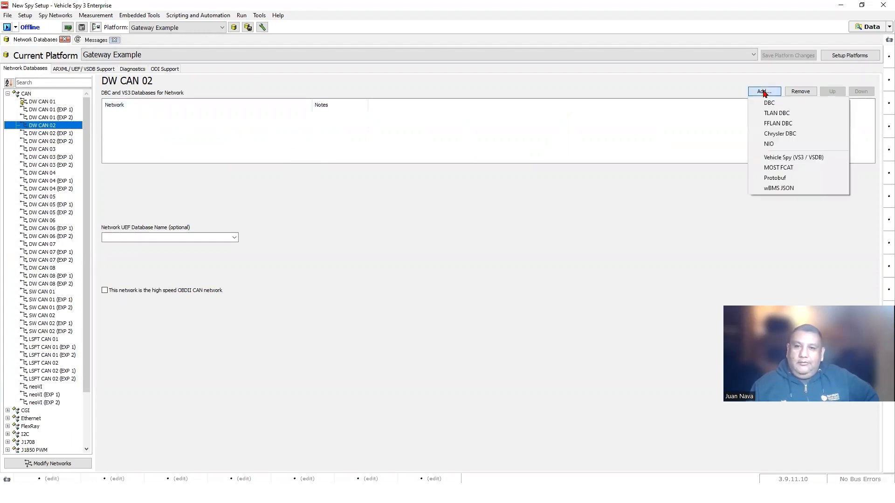
left_click(795, 106)
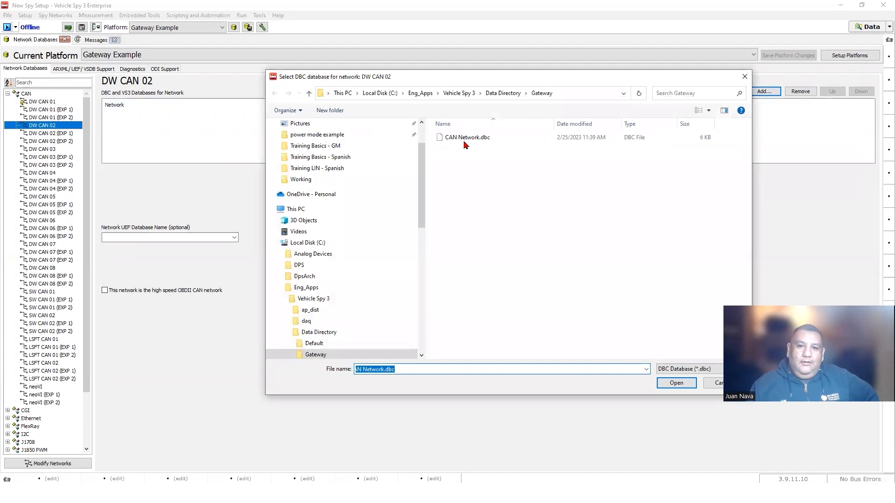
left_click(466, 140)
left_click(674, 385)
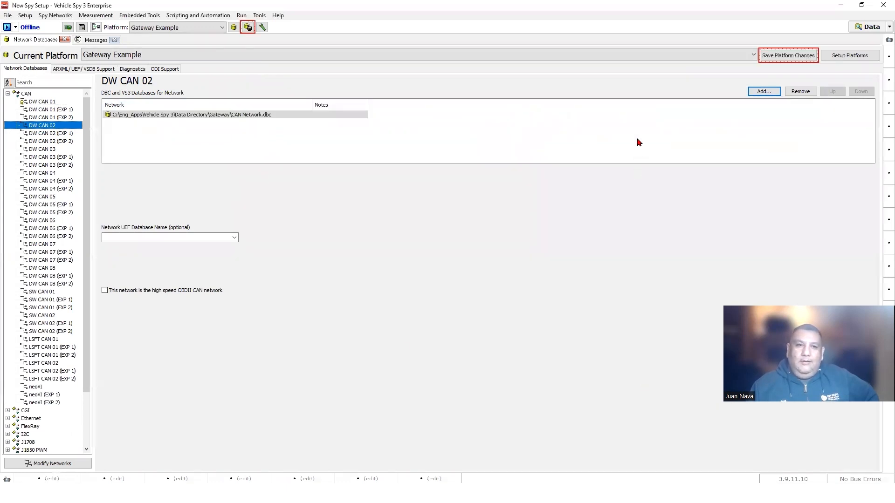
left_click(788, 56)
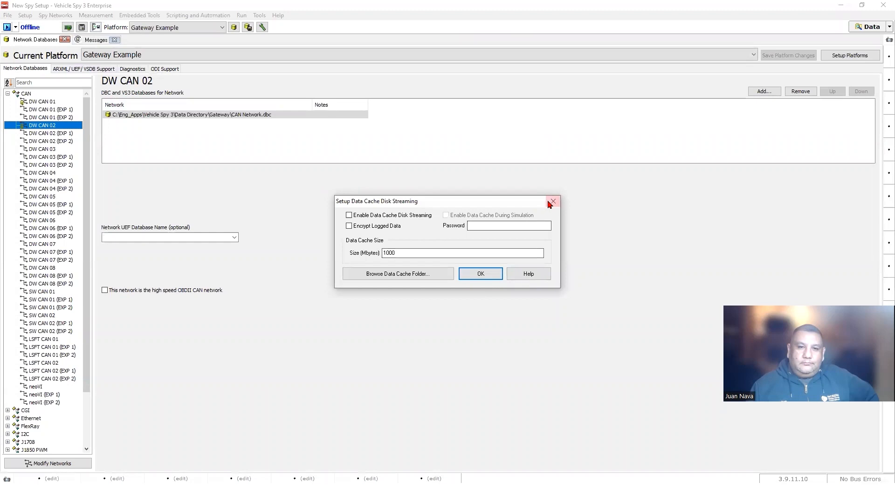
left_click(549, 203)
- Briefly go online in the Messages view to capture ECU12, Fire2 and Red2 traffic, then go offline
left_click(95, 40)
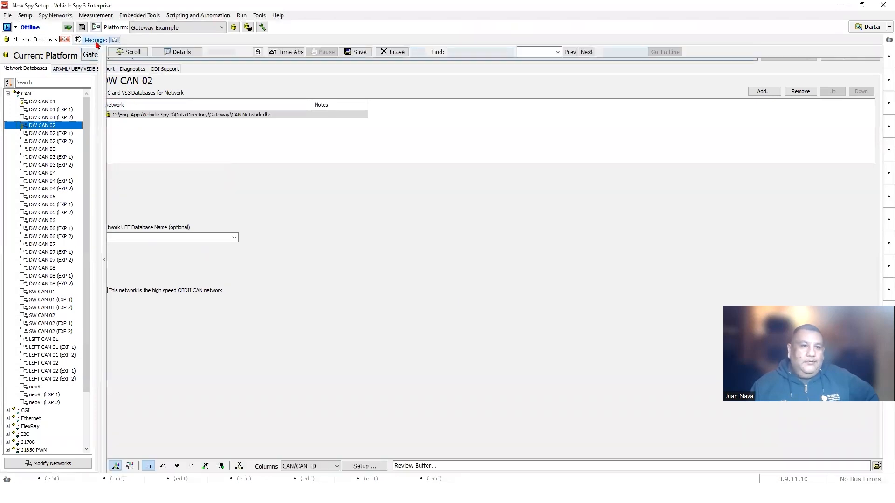
left_click(7, 27)
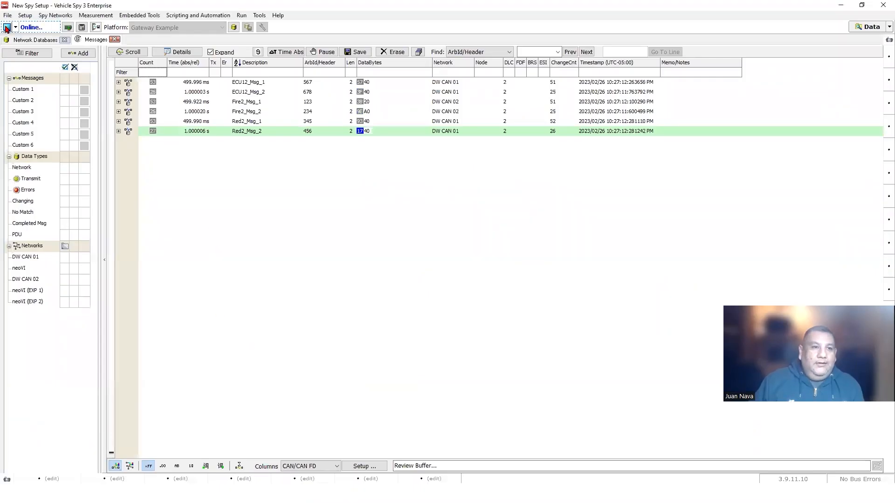
left_click(7, 28)
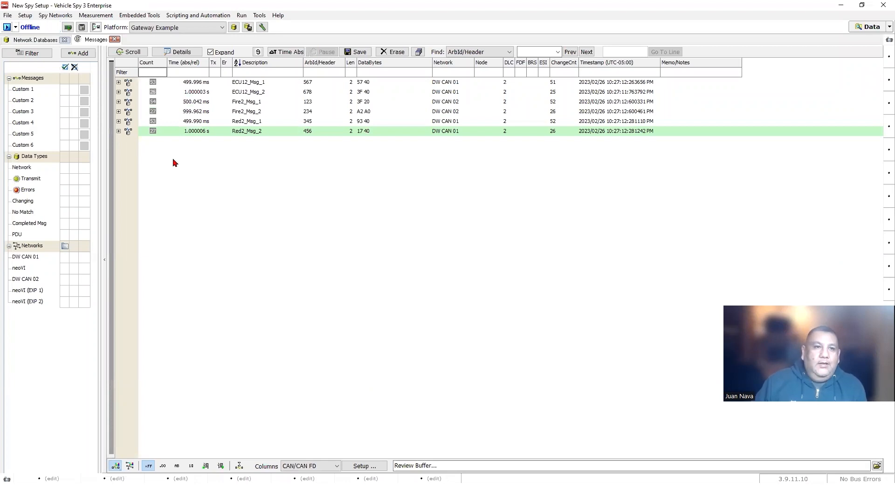
left_click(131, 15)
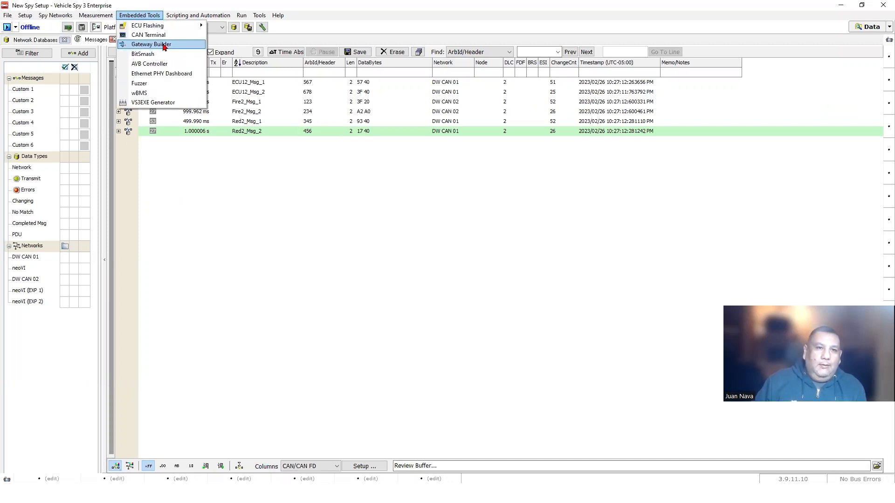
- In Gateway Builder, forward the entire DW CAN 01 network to output network DW CAN 02
left_click(164, 45)
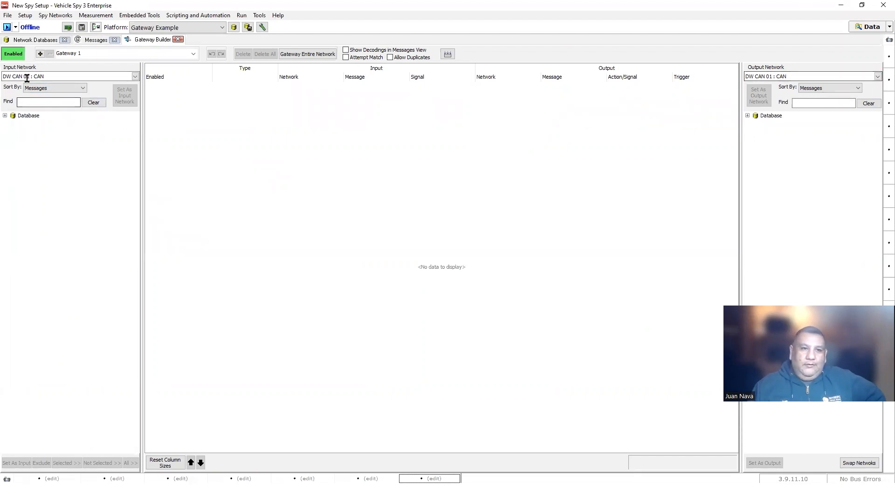
left_click(877, 77)
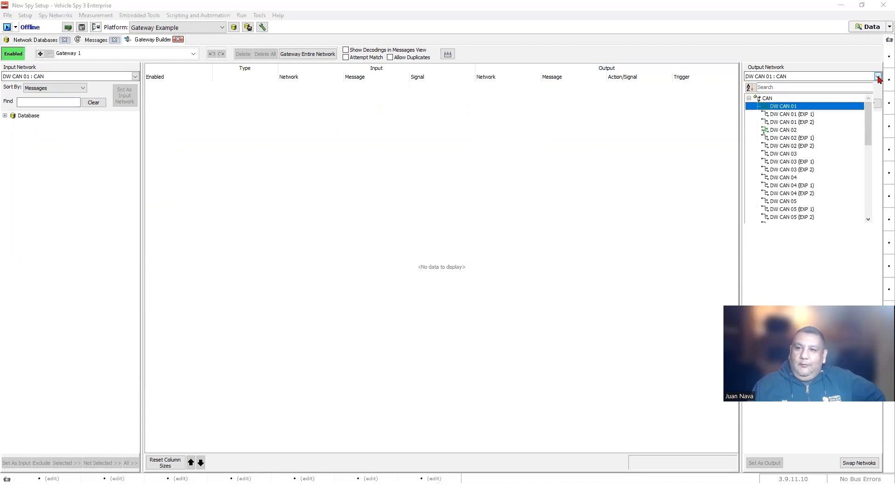
left_click(784, 130)
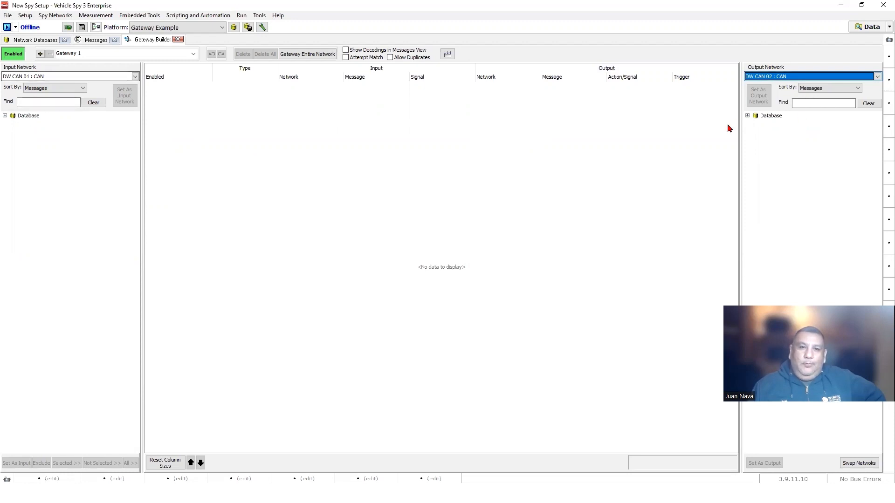
left_click(298, 54)
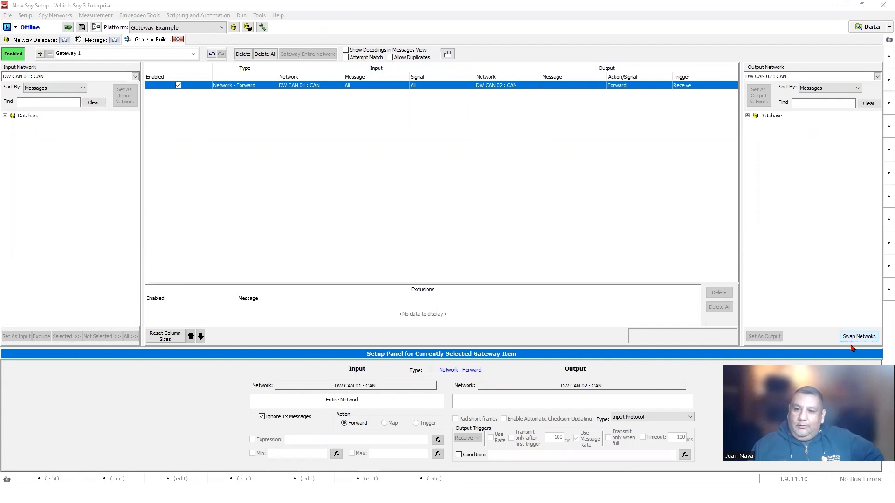
- Swap the networks and add a rule forwarding all of DW CAN 02 to DW CAN 01
left_click(855, 339)
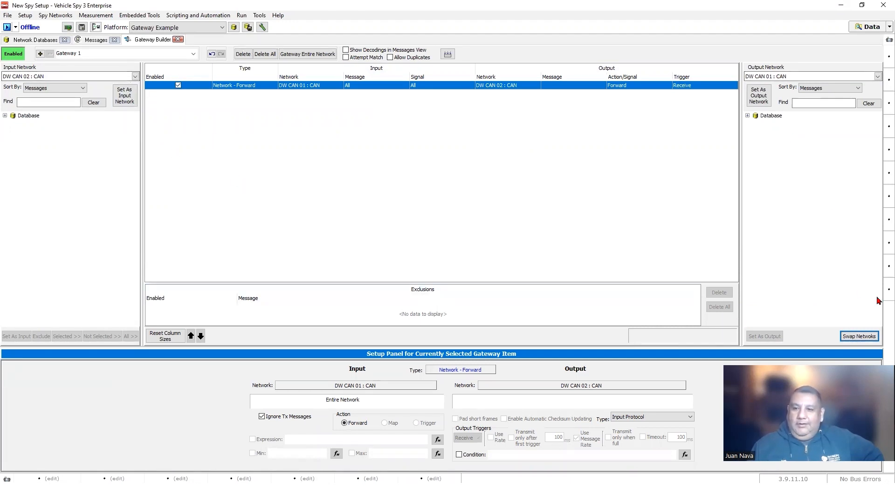
left_click(305, 54)
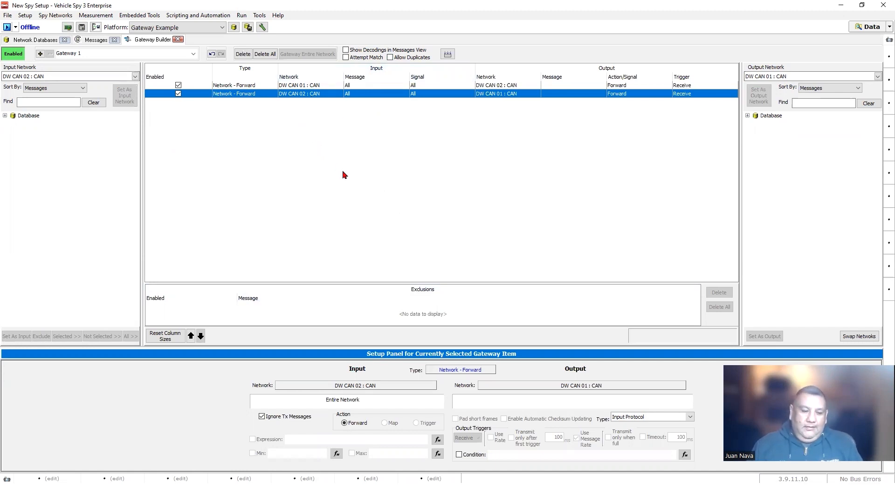
- Filter the live message list by ArbId 567
left_click(96, 40)
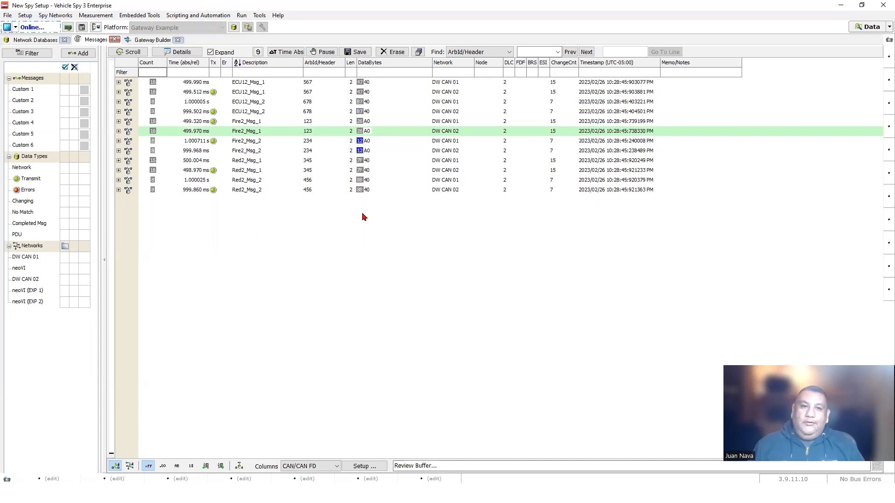
left_click(319, 72)
type("567")
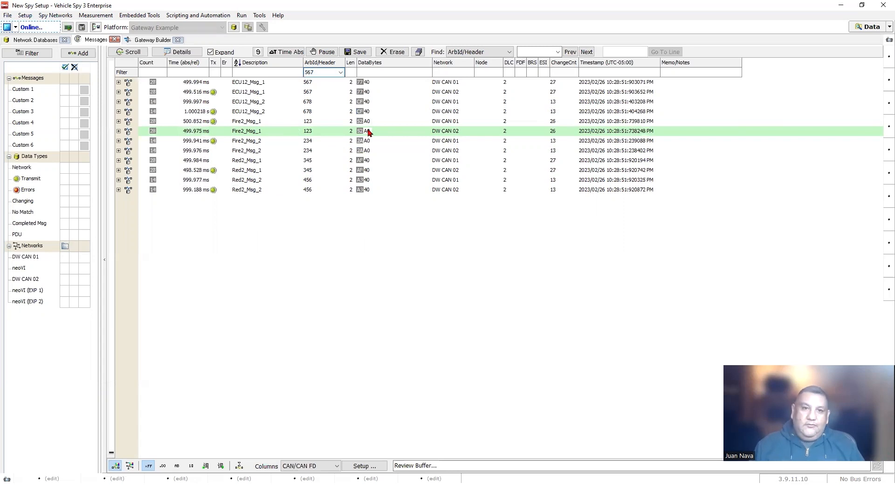
key("Return")
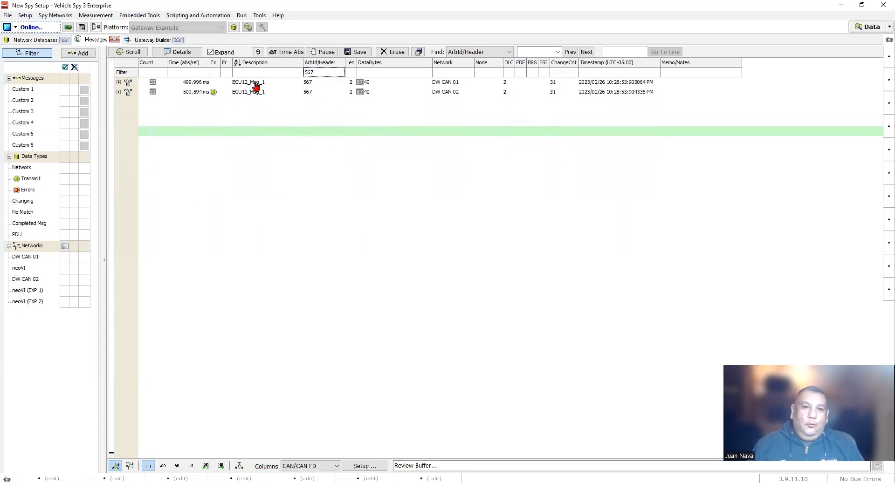
- Inspect ECU12_Msg_1 on DW CAN 01 and DW CAN 02, expanding and collapsing its signals
left_click(256, 84)
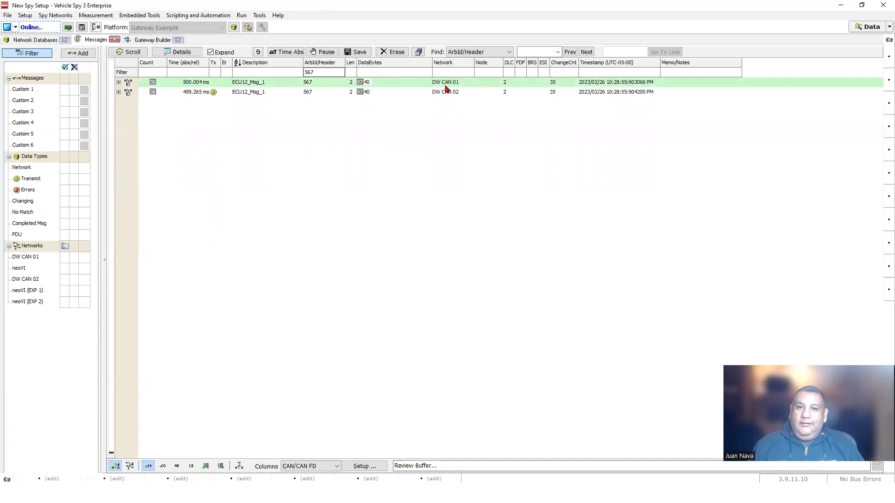
left_click(251, 92)
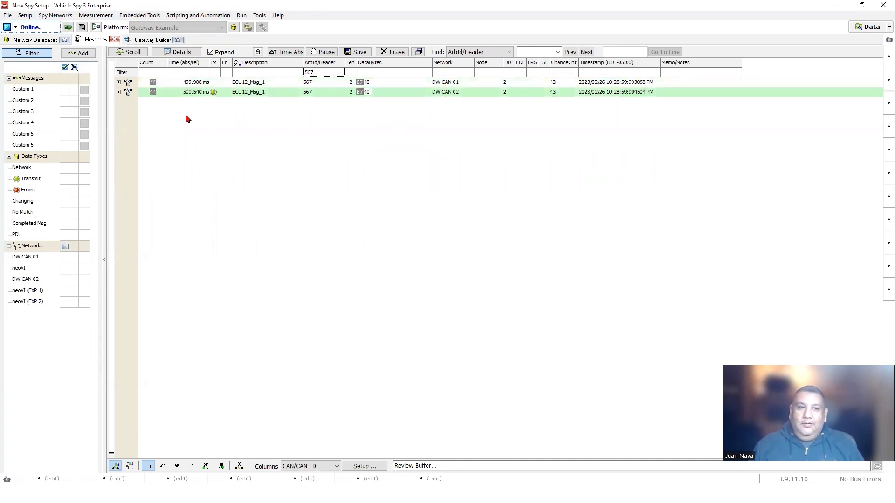
left_click(118, 92)
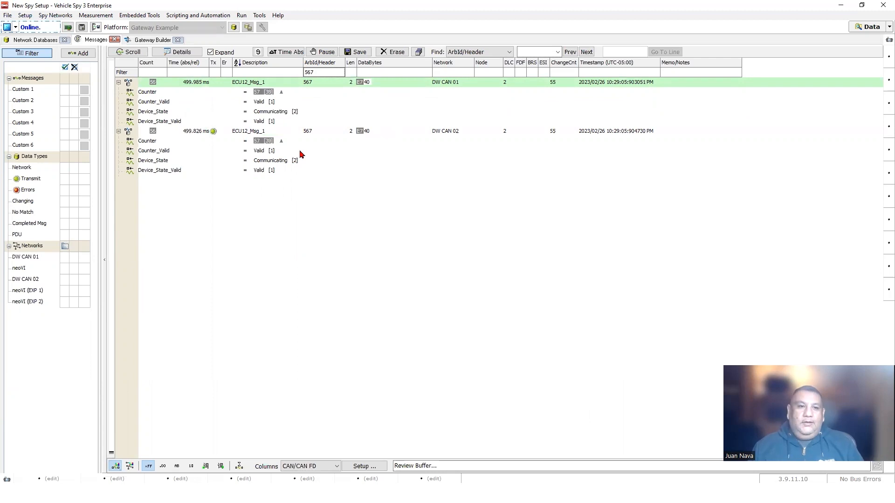
left_click(118, 83)
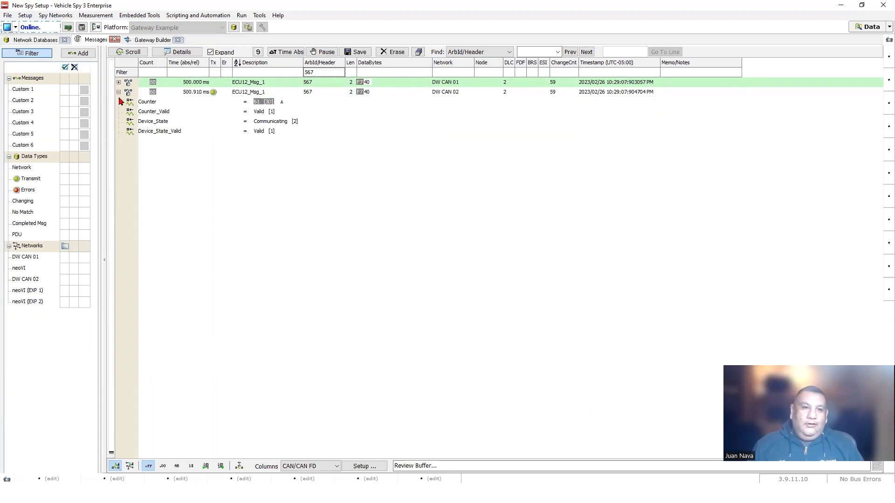
left_click(118, 93)
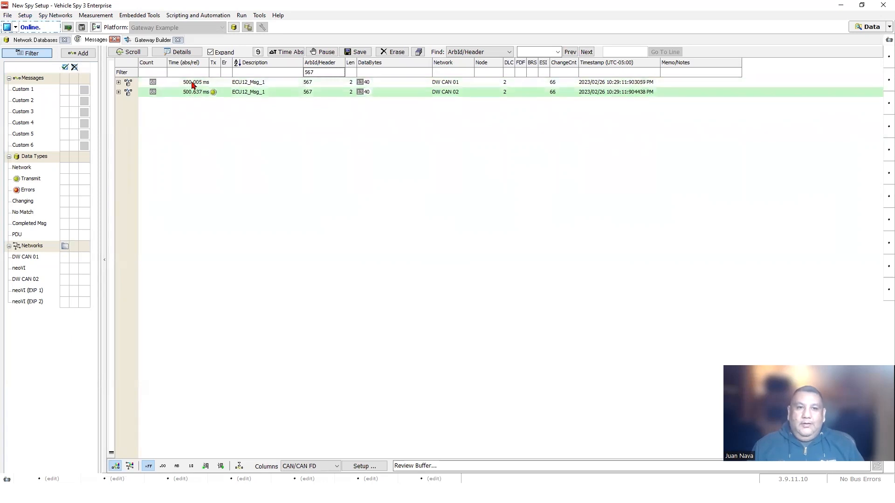
left_click(191, 83)
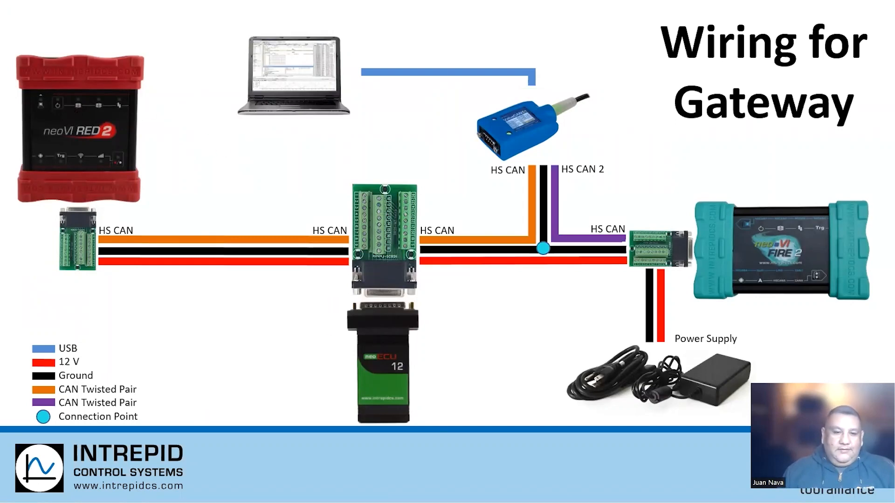
left_click(230, 495)
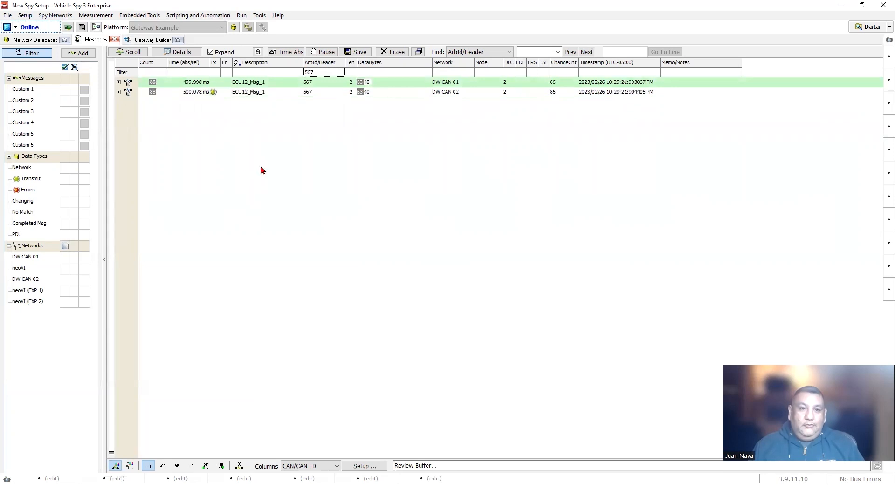
left_click(280, 495)
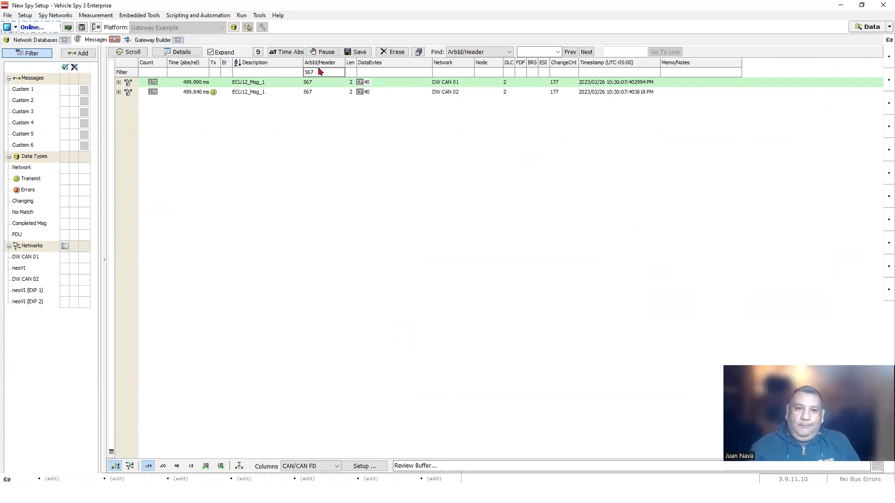
- Change the ArbId filter to show only ID 123 messages
key("BackSpace")
left_click(376, 74)
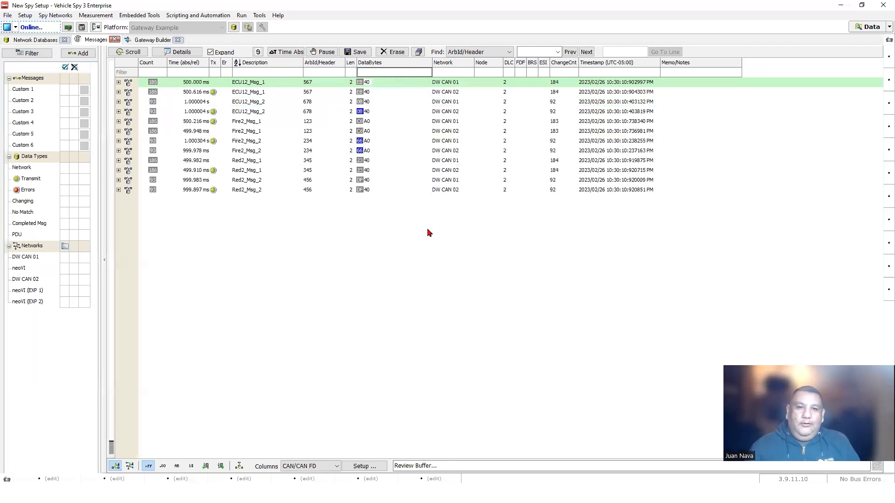
left_click(324, 73)
type("123")
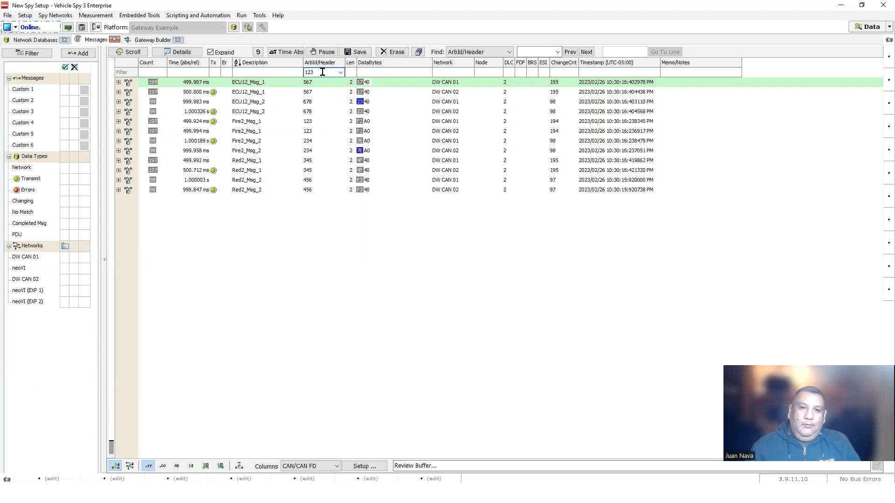
key("Return")
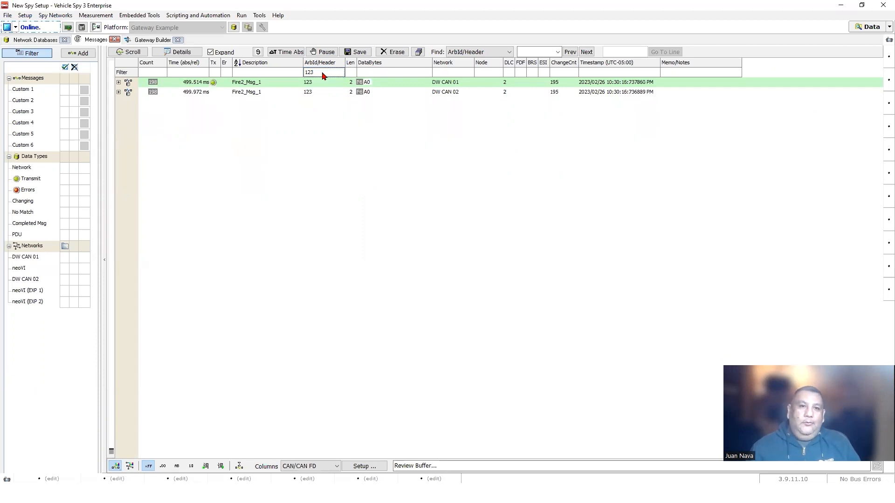
- Inspect Fire2_Msg_1 on DW CAN 02 and DW CAN 01, then clear the ID filter
left_click(251, 93)
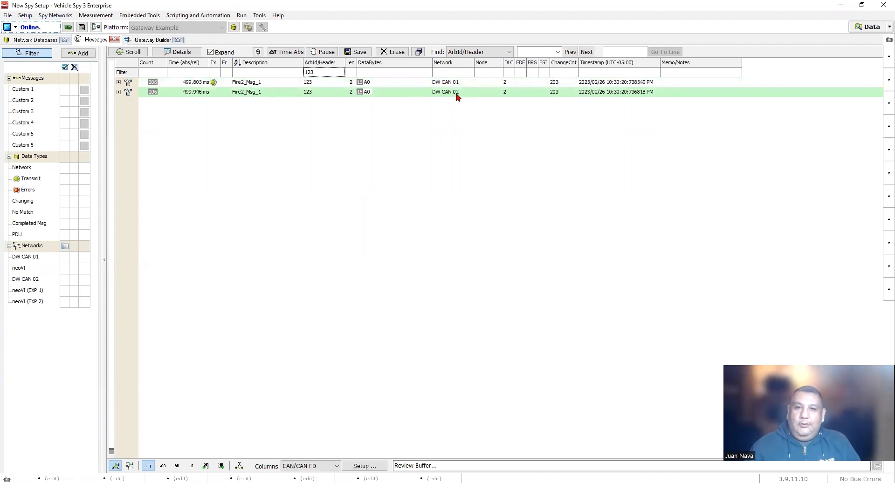
left_click(244, 84)
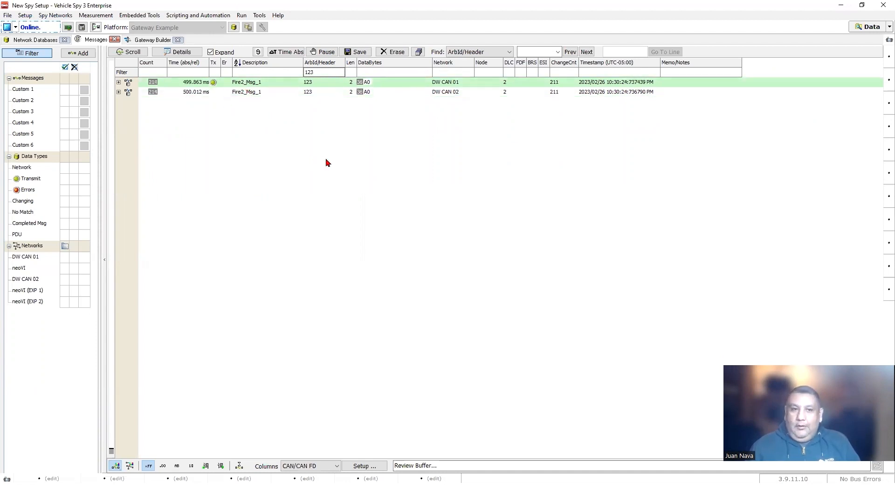
left_click(326, 70)
key("BackSpace")
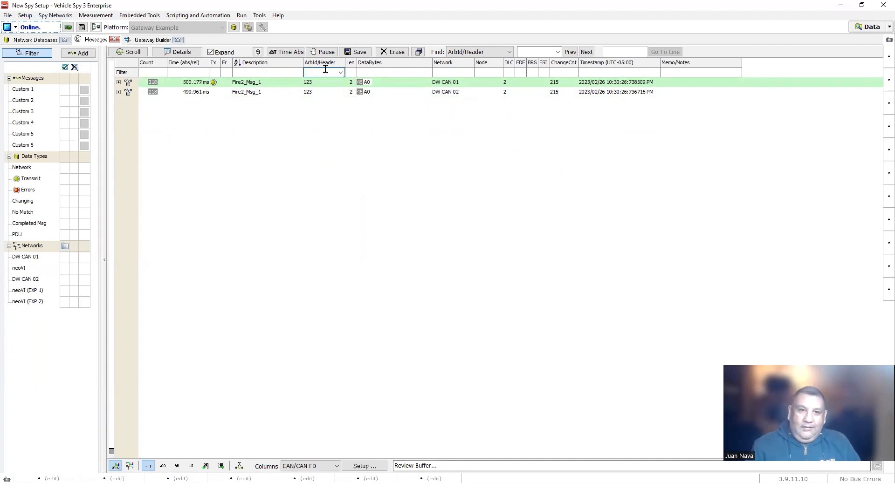
key("Return")
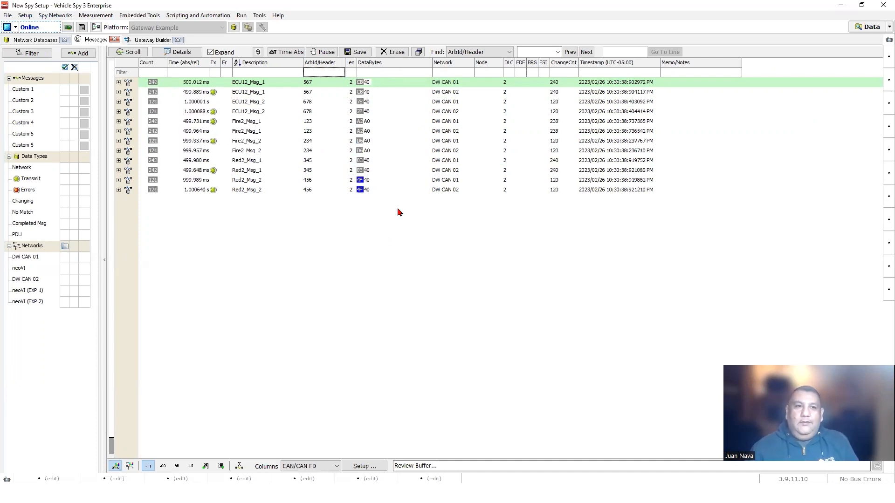
- Set DW CAN 01's network display colour to red in the Networks settings
left_click(56, 15)
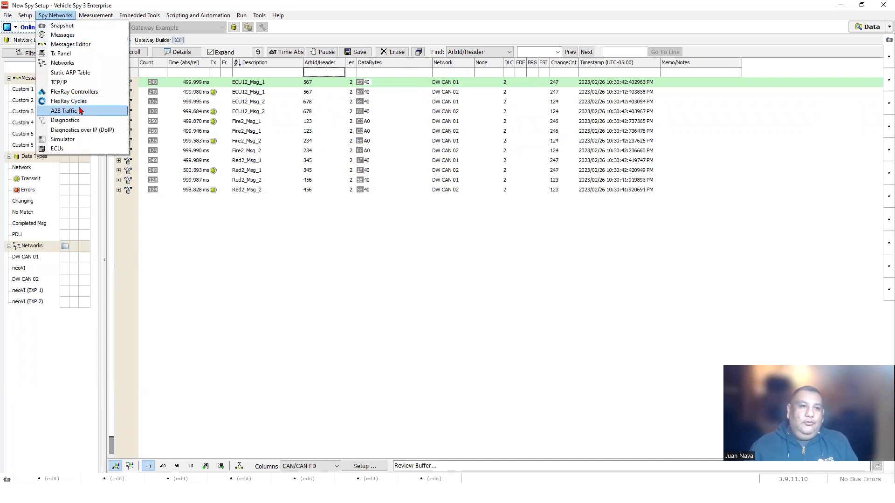
left_click(63, 63)
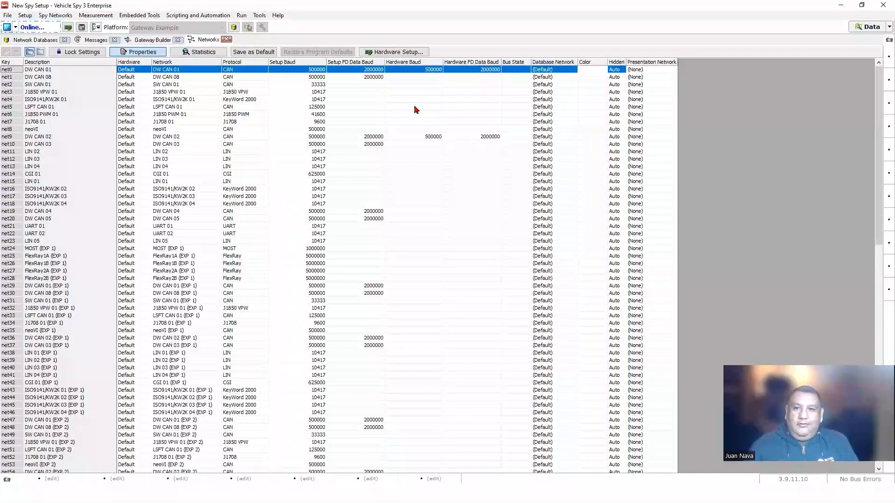
left_click(62, 69)
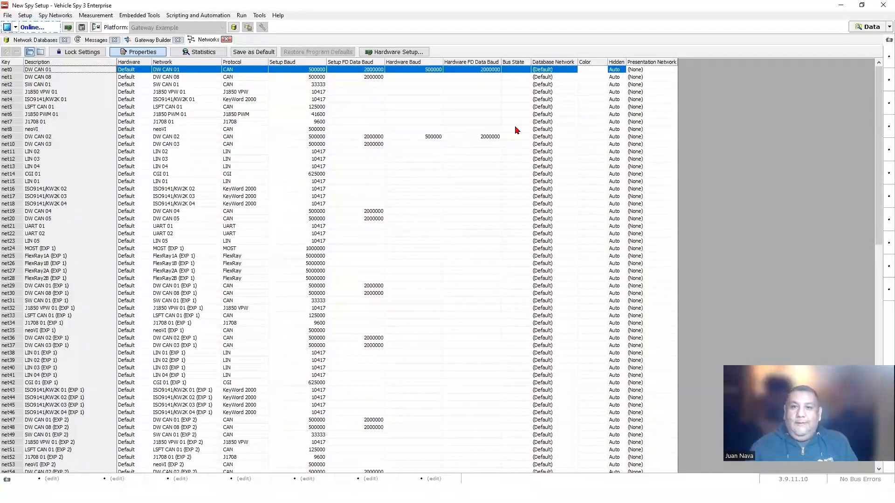
left_click(600, 70)
left_click(405, 155)
left_click(416, 257)
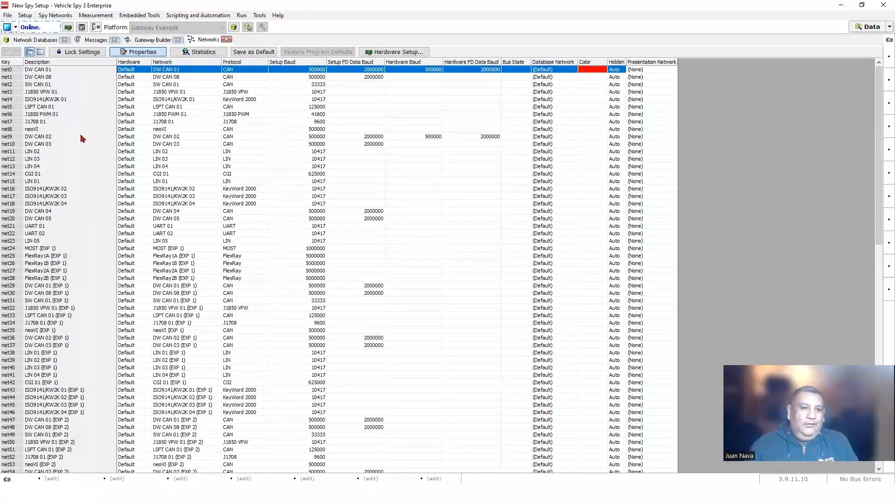
- Give DW CAN 02 a navy display colour from the used-networks list
left_click(42, 52)
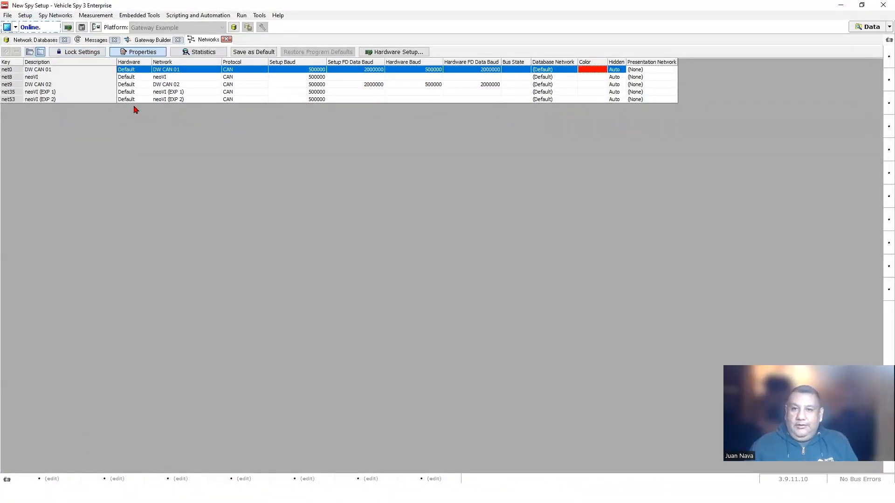
left_click(49, 86)
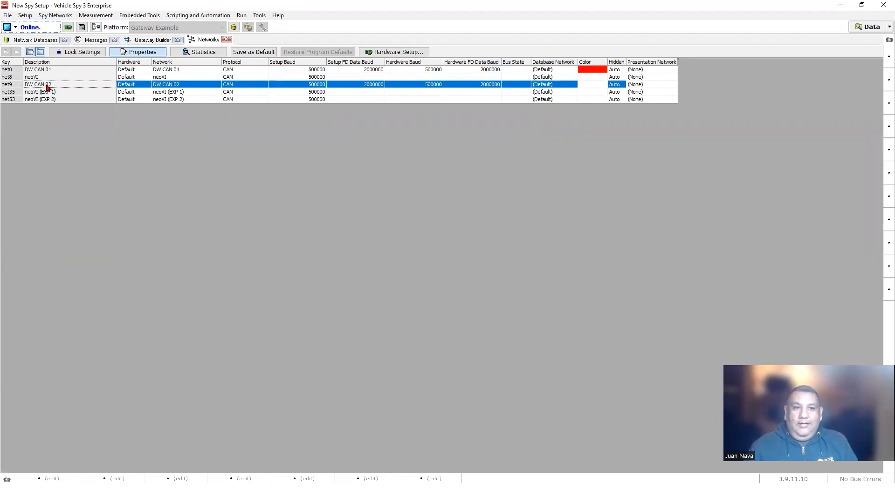
left_click(603, 85)
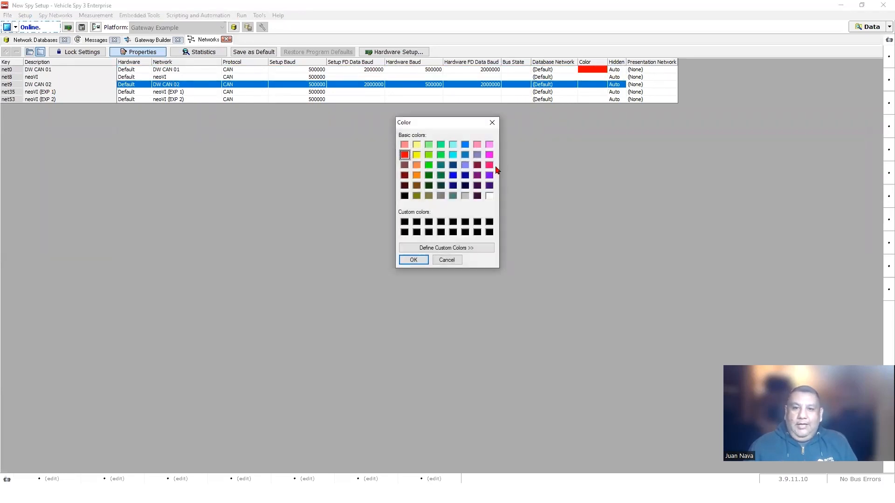
left_click(465, 175)
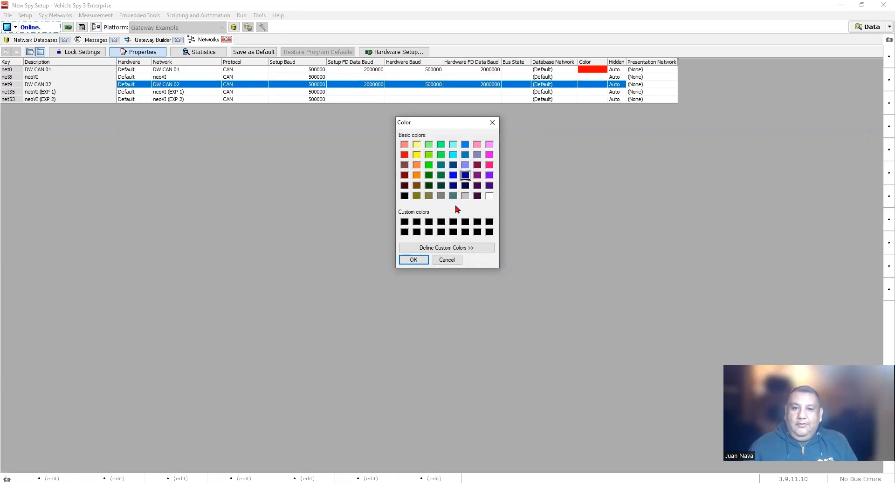
left_click(413, 259)
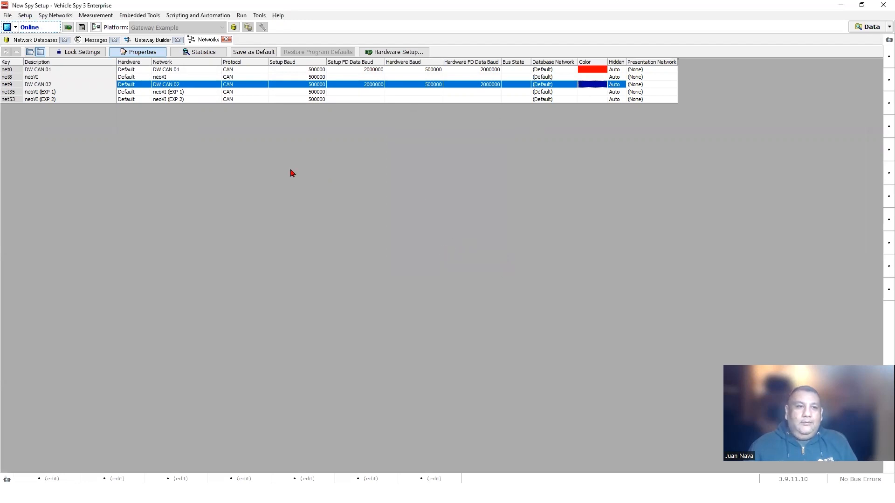
- Restore the full network list and close the Networks settings
left_click(29, 53)
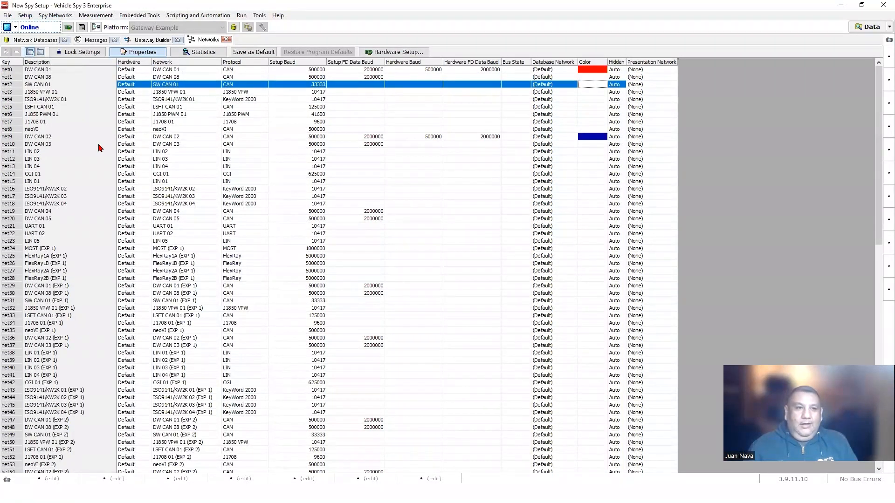
left_click(77, 138)
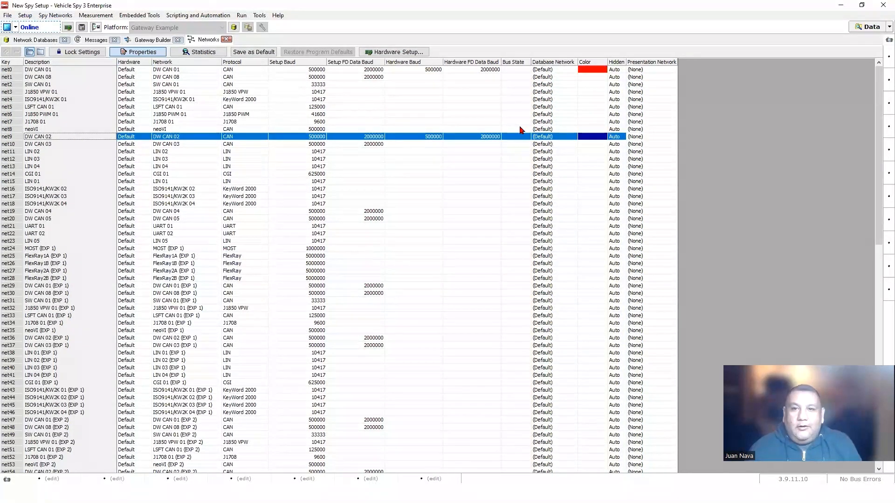
scroll(67, 186, "down", 1)
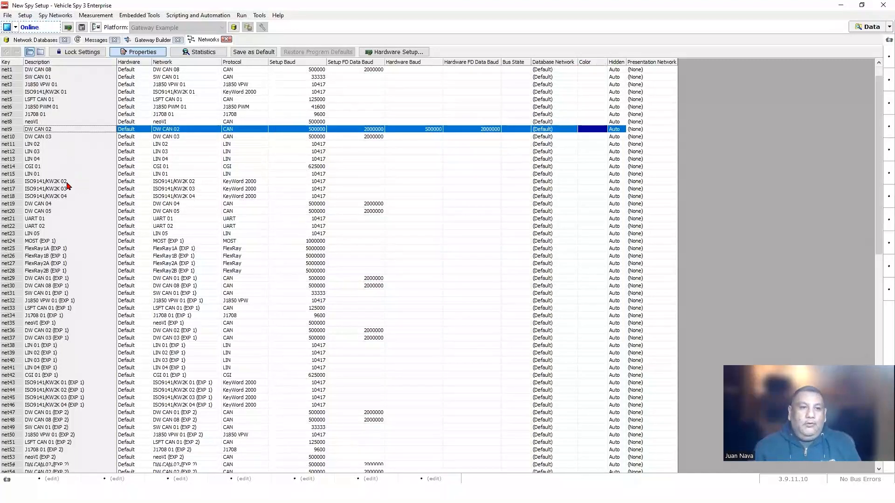
scroll(68, 236, "down", 15)
scroll(70, 236, "up", 15)
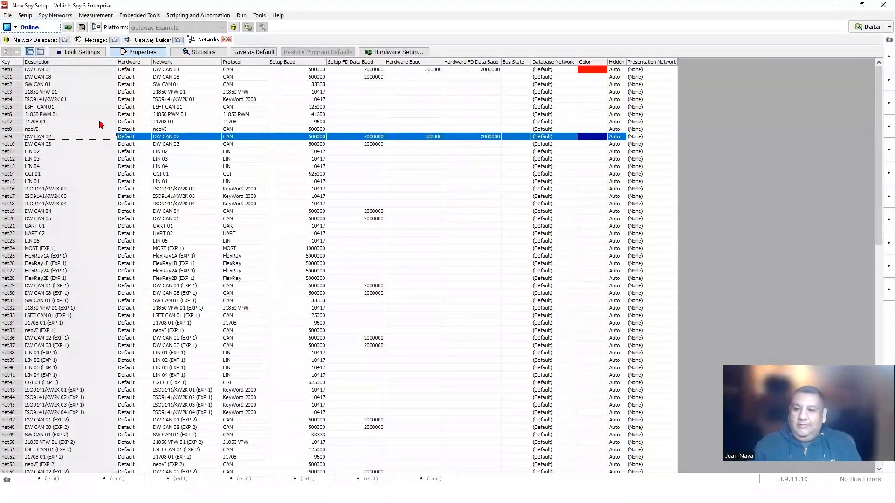
left_click(227, 39)
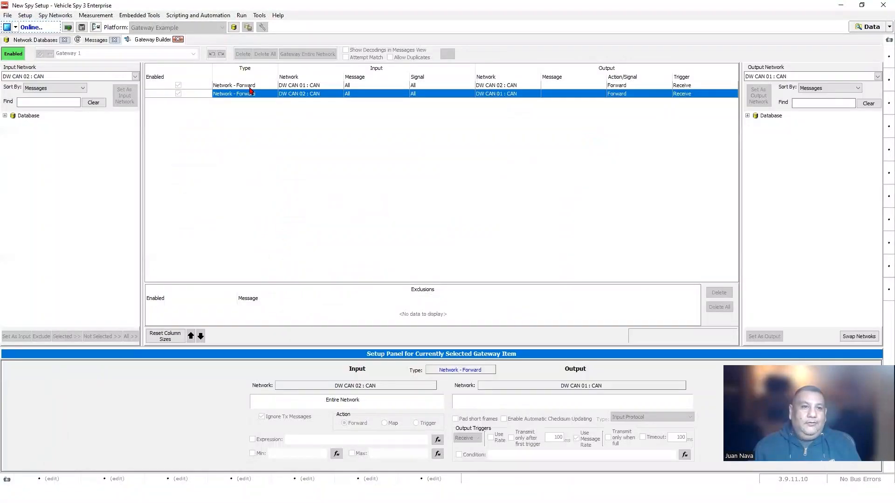
- Colour the live message rows by network and sort them by the Network column
left_click(90, 40)
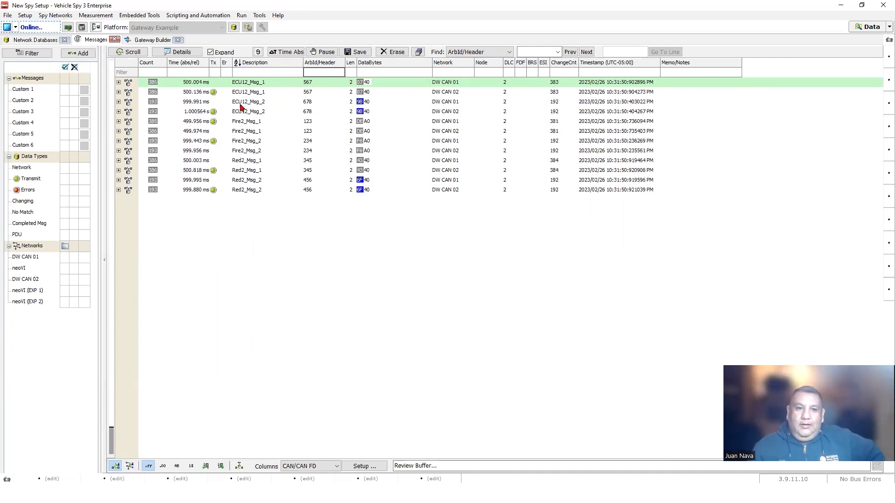
left_click(130, 466)
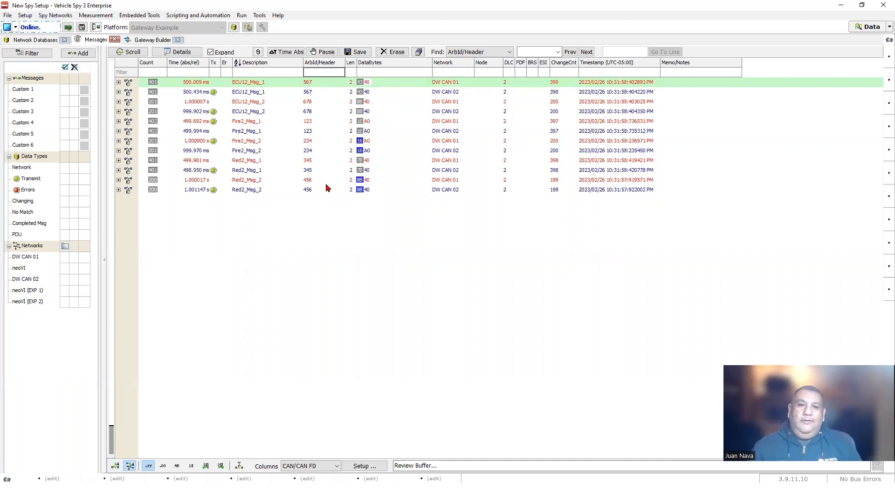
left_click(456, 62)
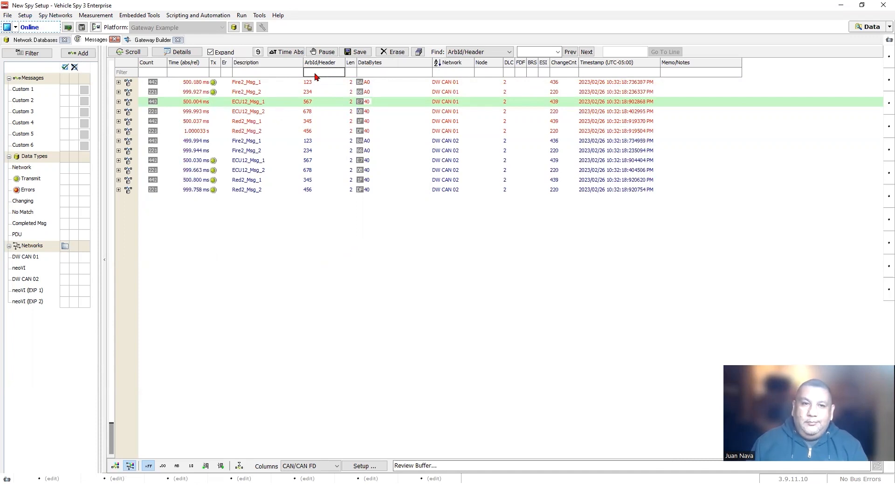
left_click(255, 161)
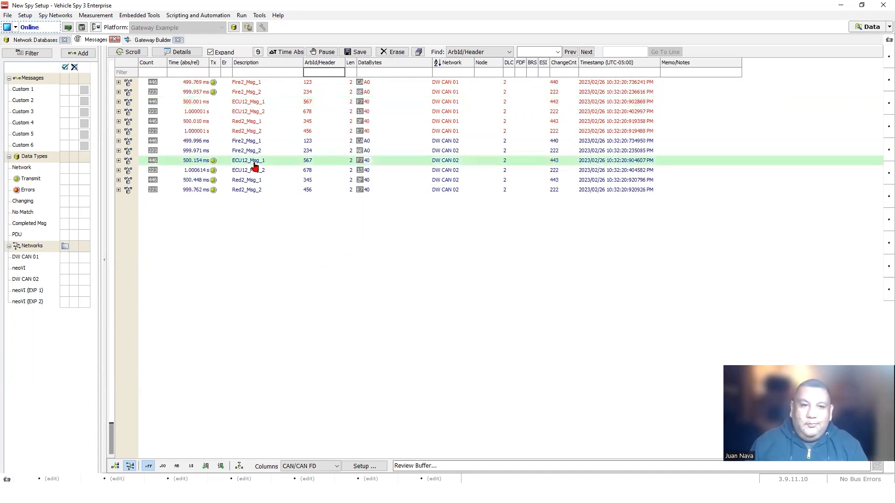
left_click(317, 71)
- Filter to ID 567 and select the ECU12_Msg_1 rows on both DW CAN networks
type("567")
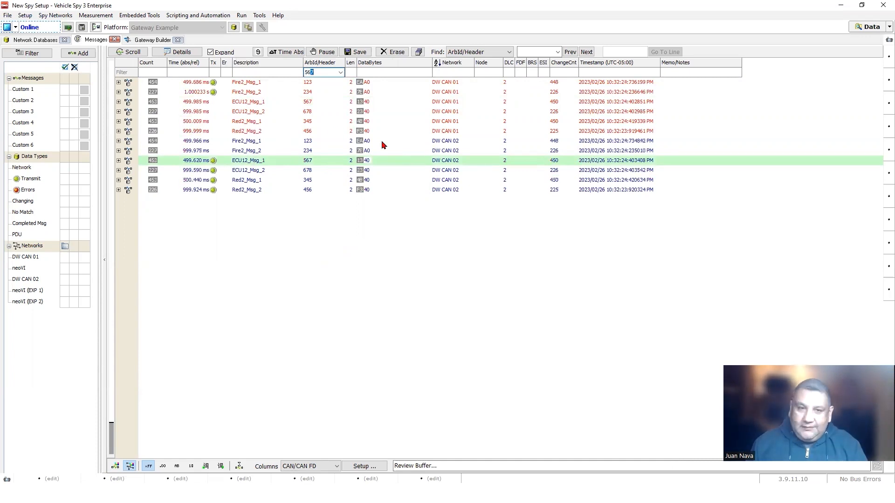
key("Return")
left_click(248, 77)
left_click(244, 83)
left_click(243, 92)
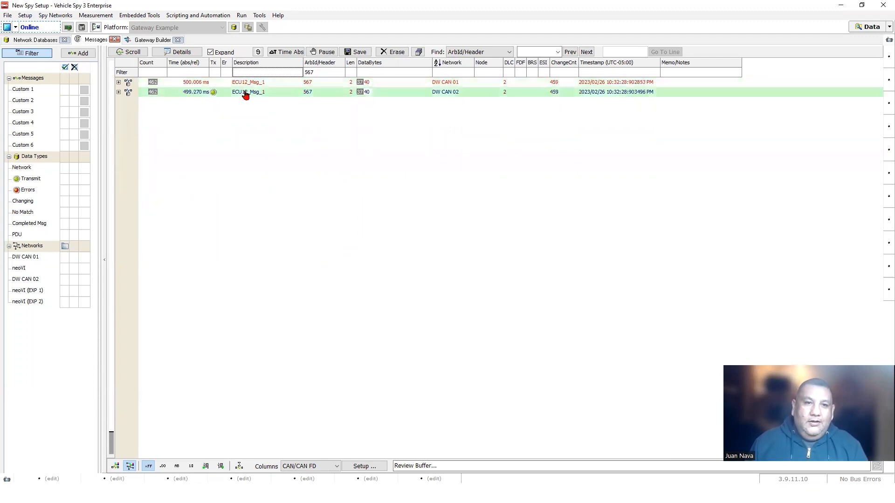
- Expand and collapse both ECU12_Msg_1 signal lists, then clear the 567 filter
left_click(118, 92)
left_click(119, 82)
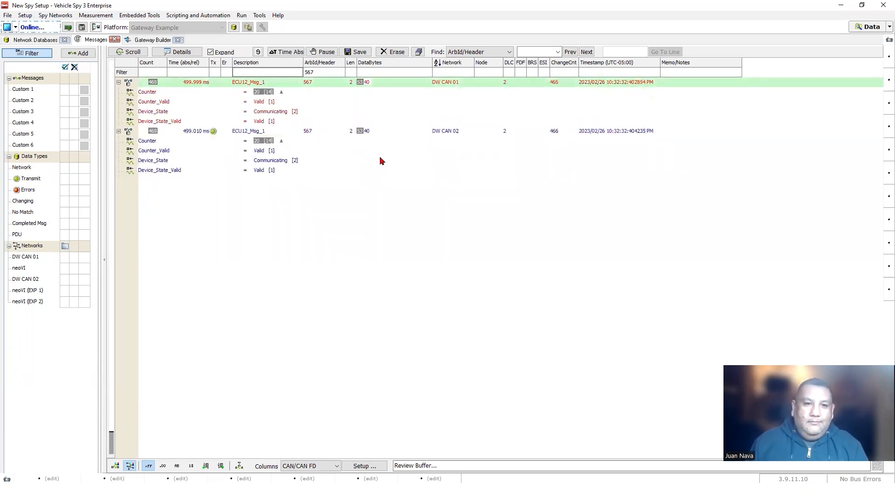
left_click(118, 82)
left_click(118, 92)
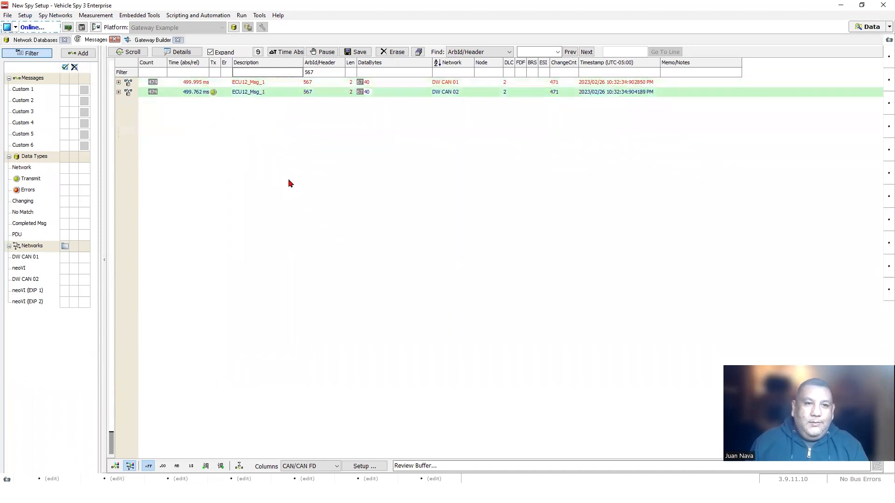
left_click(316, 73)
key("Delete")
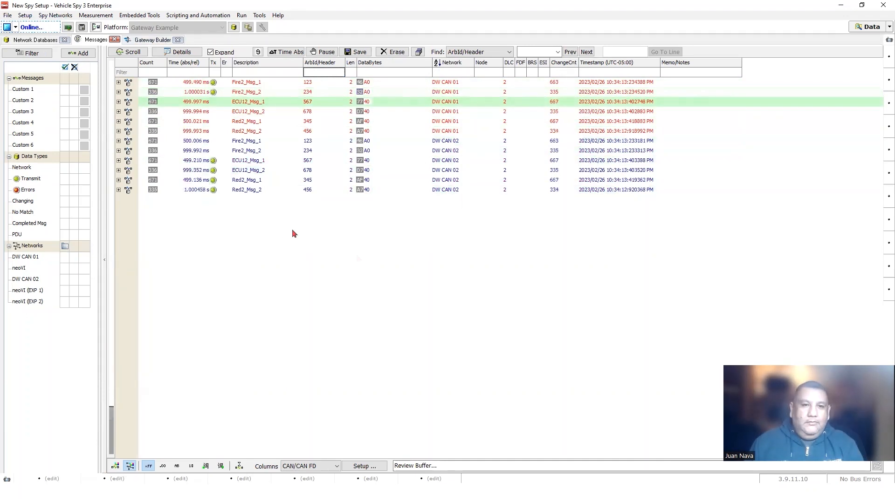
- Try dragging ECU12_Msg_1 (567) into the gateway rules, then take capture Offline
left_click(146, 41)
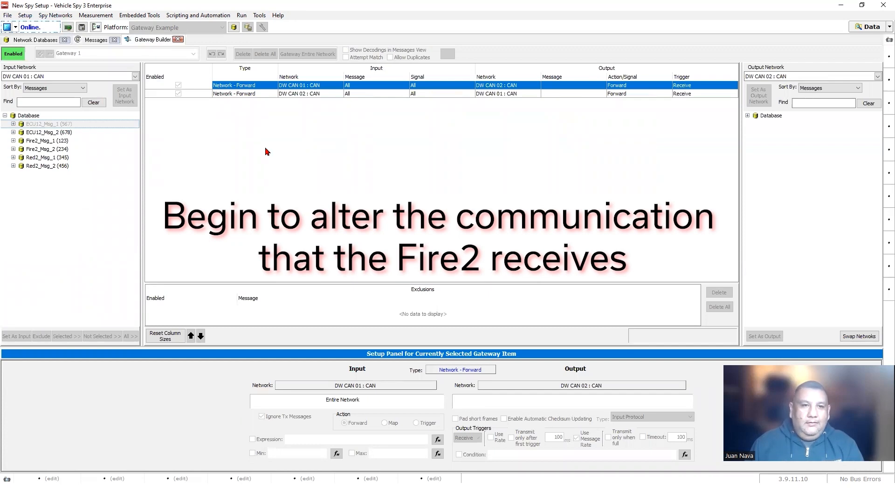
left_click(32, 124)
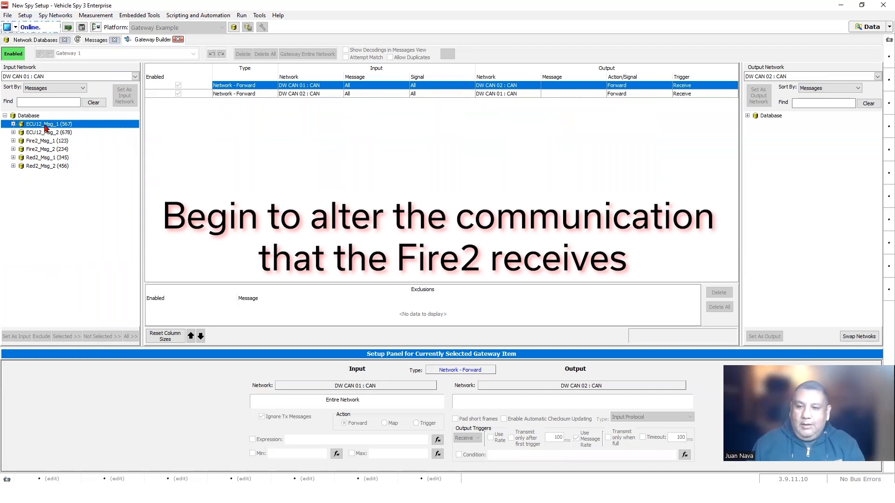
left_click(14, 124)
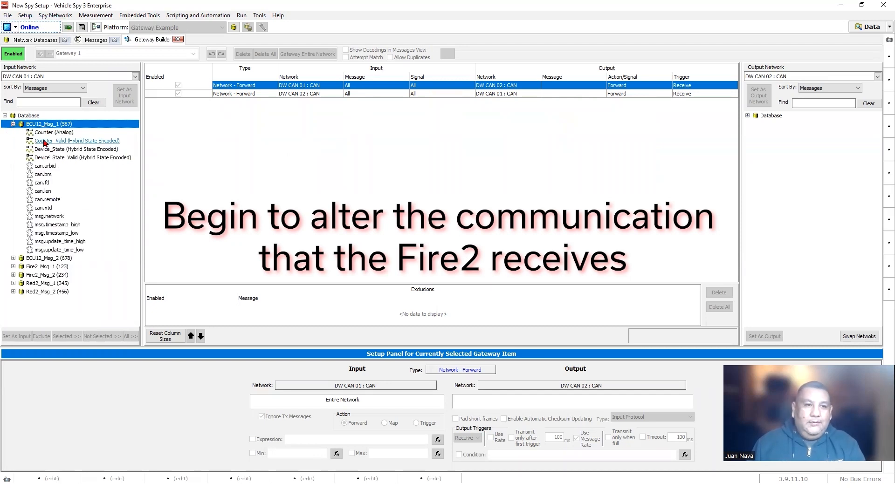
left_click(14, 124)
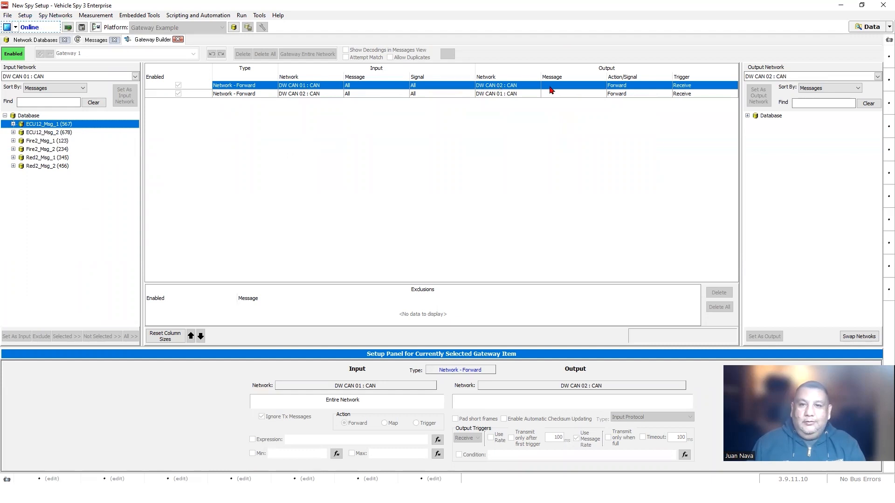
left_click_drag(48, 126, 387, 307)
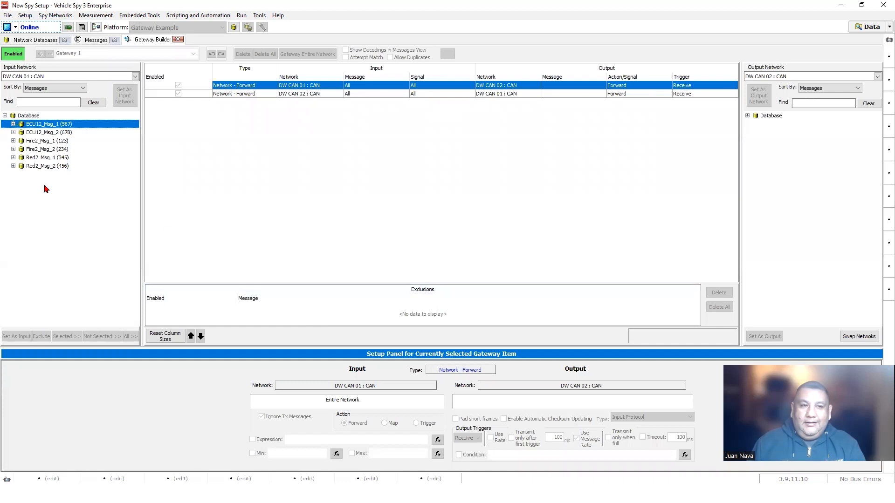
left_click(7, 28)
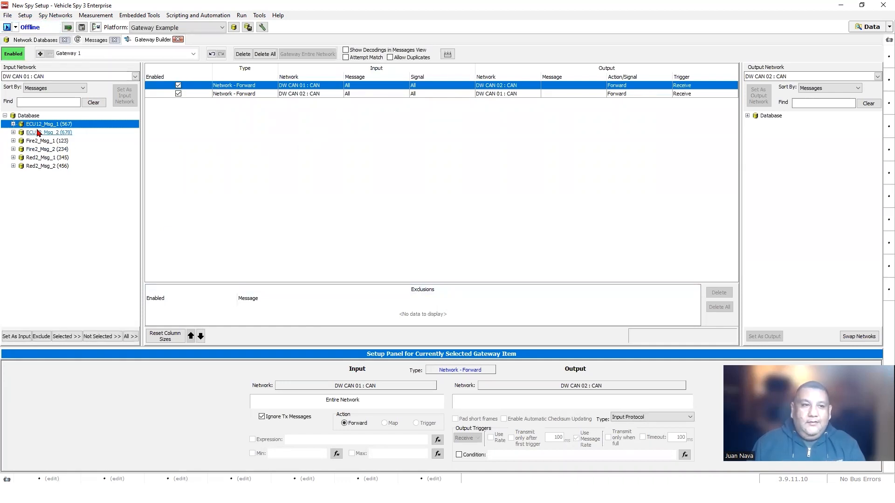
- Add a forward rule for ECU12_Msg_1 and compare it with the first network forward rule
left_click_drag(40, 125, 341, 309)
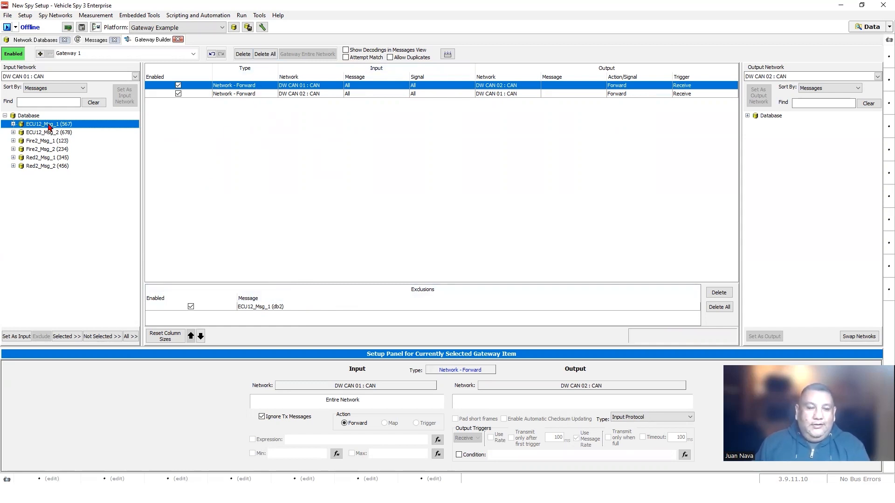
left_click_drag(49, 127, 206, 136)
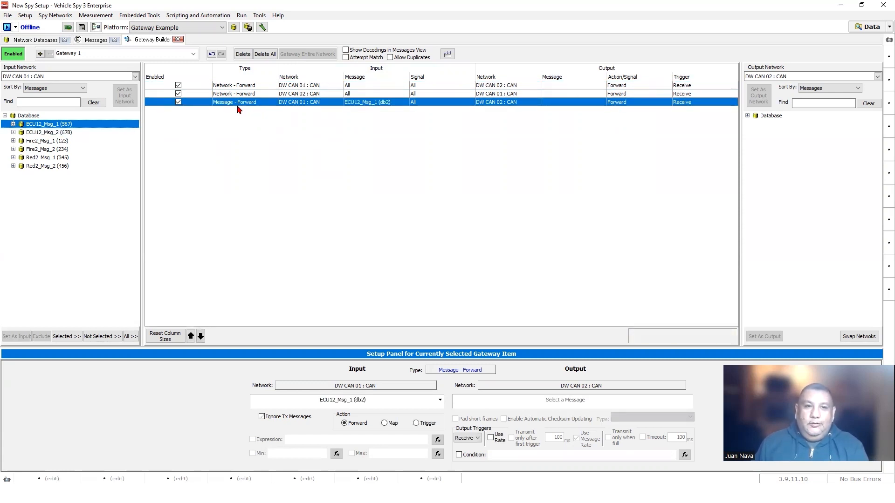
left_click(240, 86)
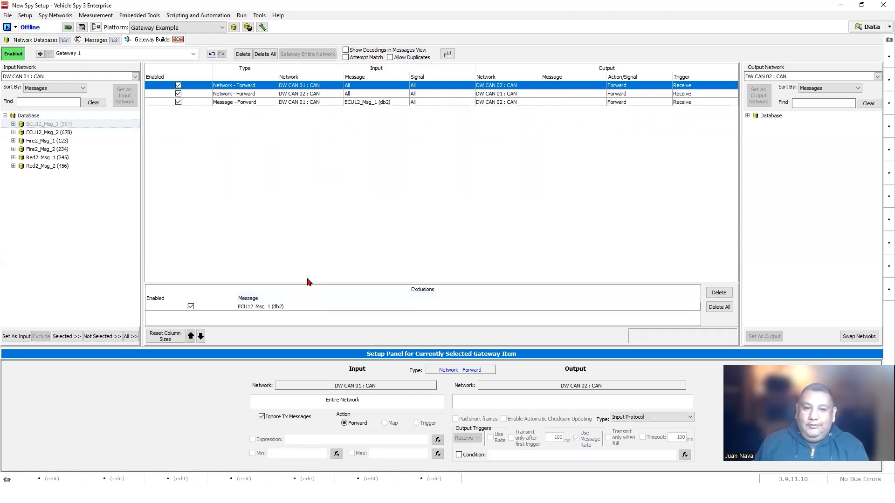
left_click(262, 102)
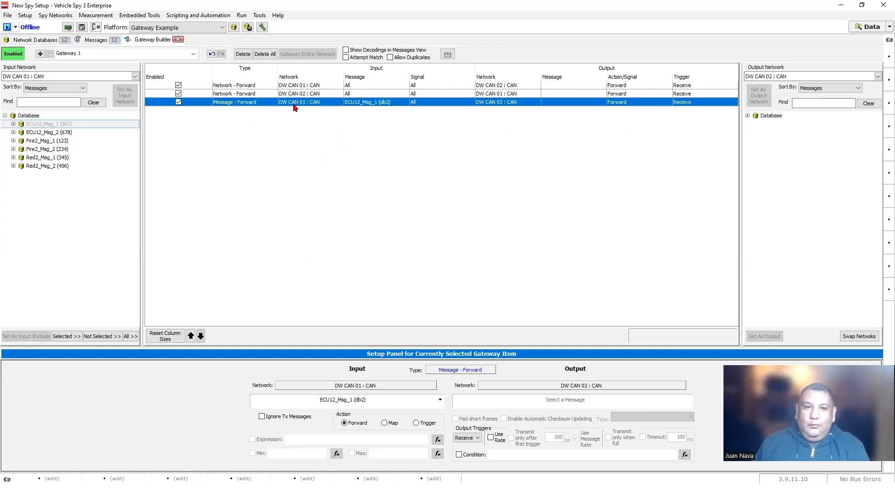
left_click(255, 86)
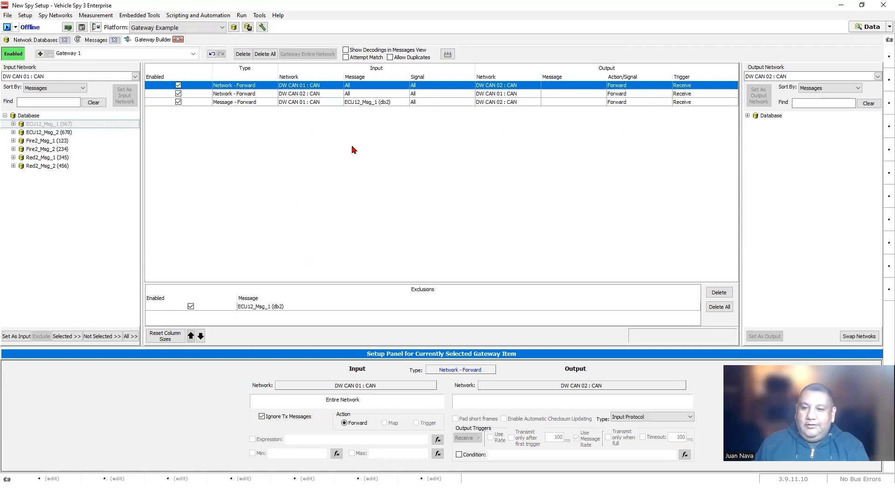
left_click(259, 102)
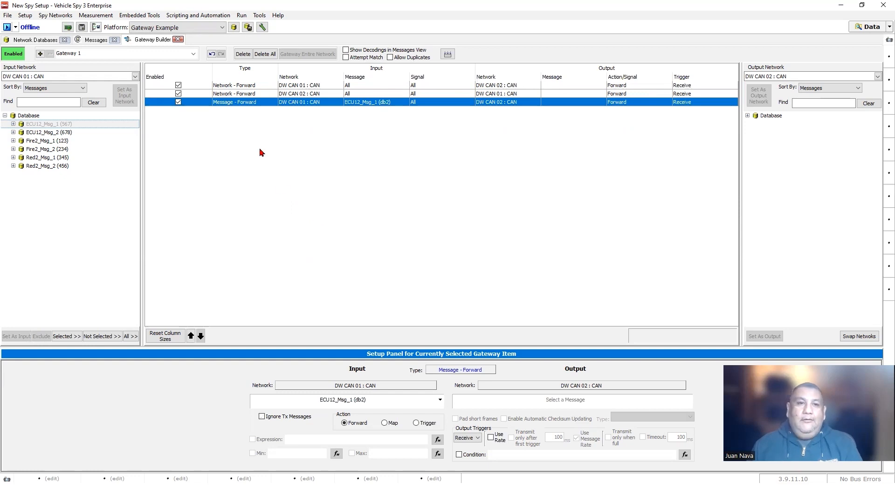
- Delete the ECU12_Msg_1 forward rule and return to the Messages list
left_click(242, 55)
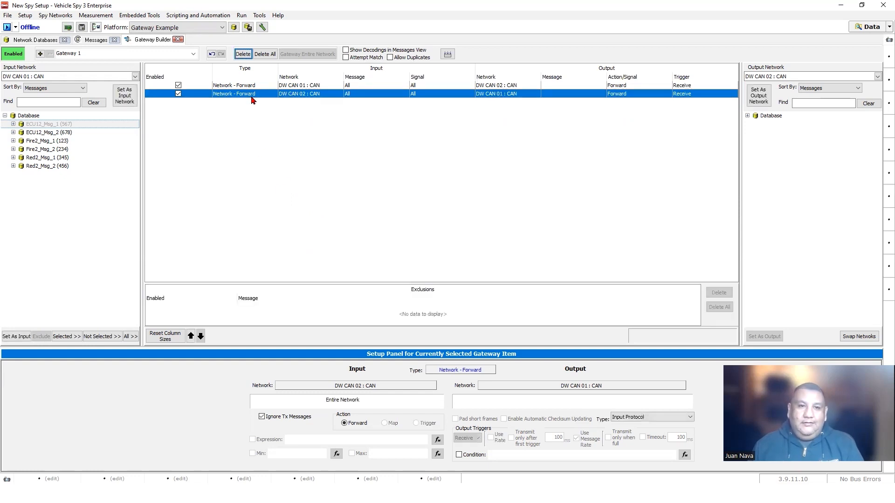
left_click(95, 40)
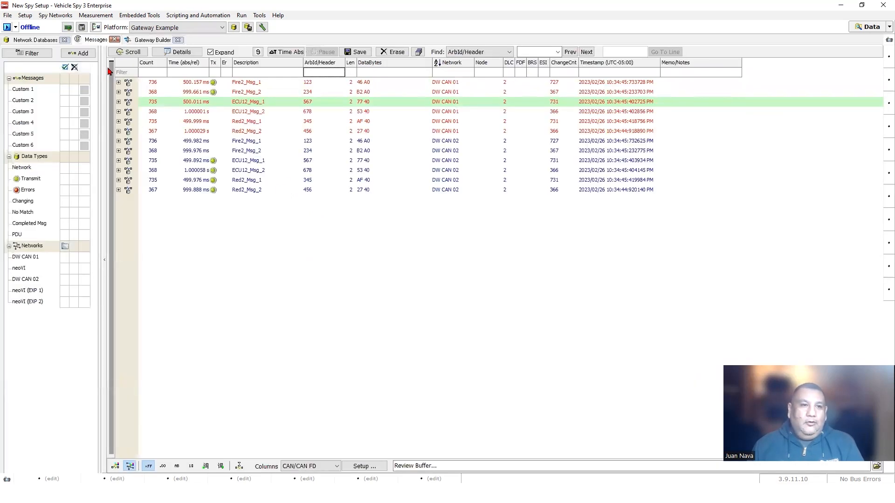
- Go Online and look at ECU12_Msg_2 on DW CAN 02 and ECU12_Msg_1 on DW CAN 01
left_click(7, 27)
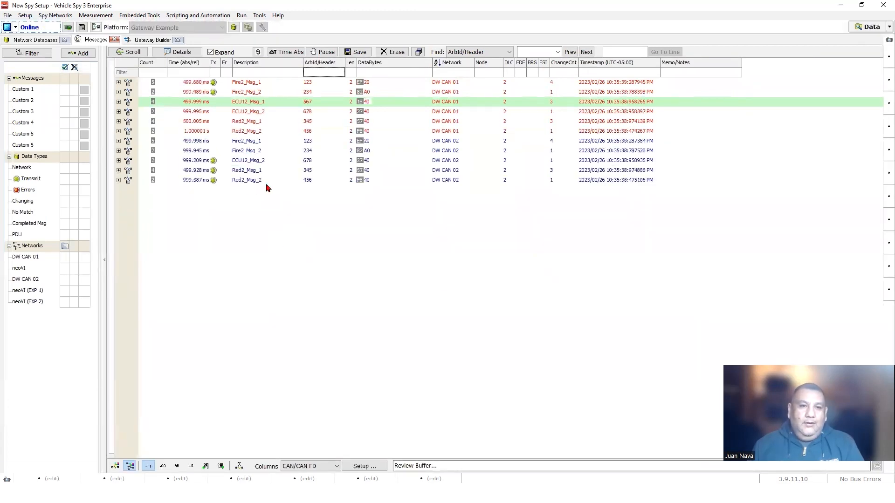
left_click(254, 161)
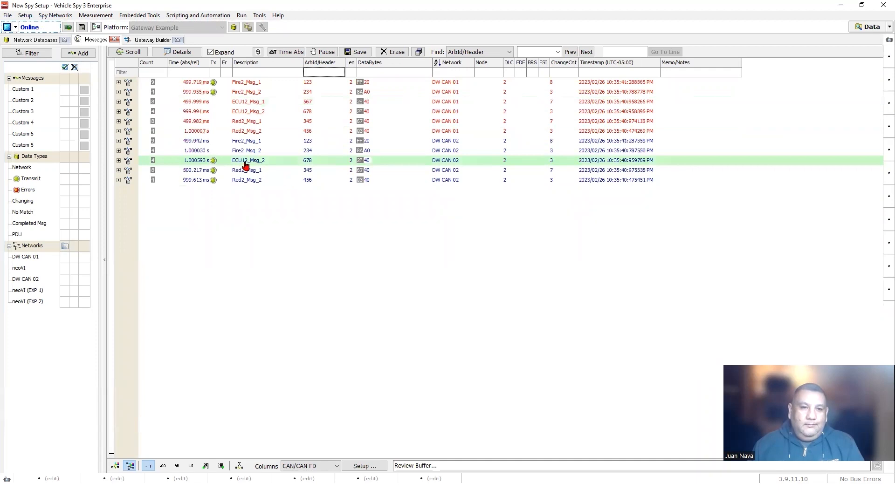
left_click(252, 104)
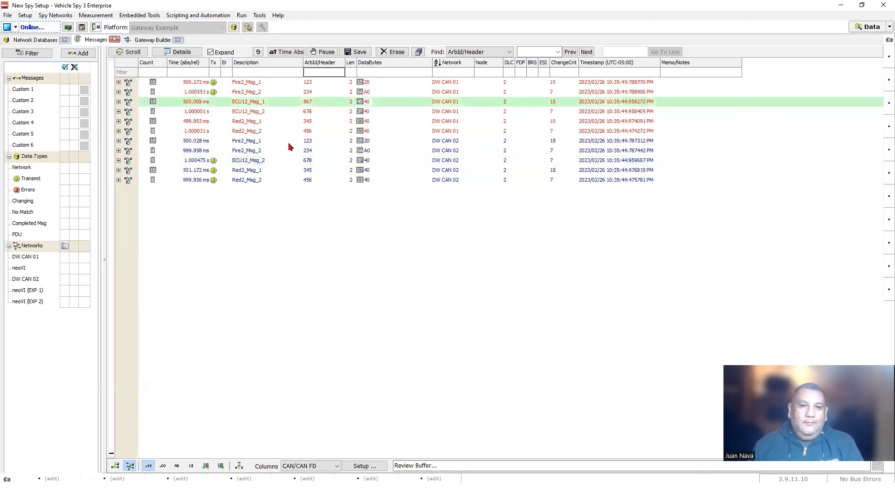
- Filter the message list to ArbId/Header 567, leaving only ECU12_Msg_1
left_click(314, 73)
type("5678")
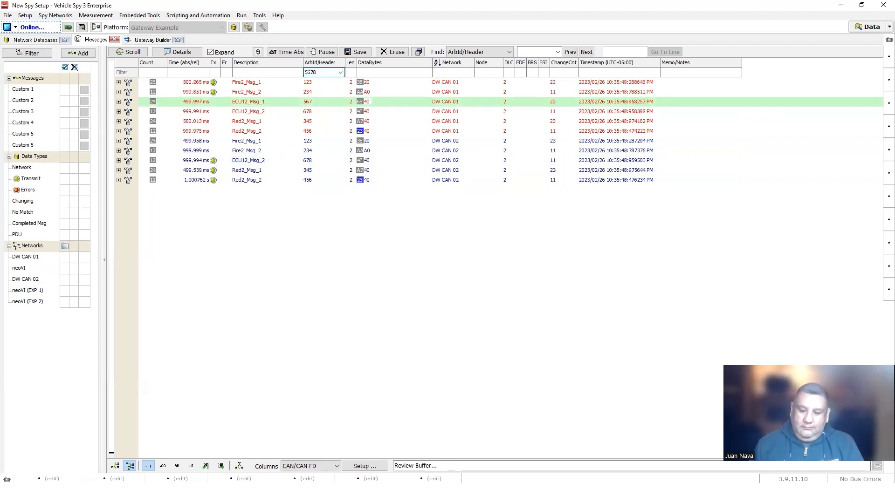
key("BackSpace")
key("Return")
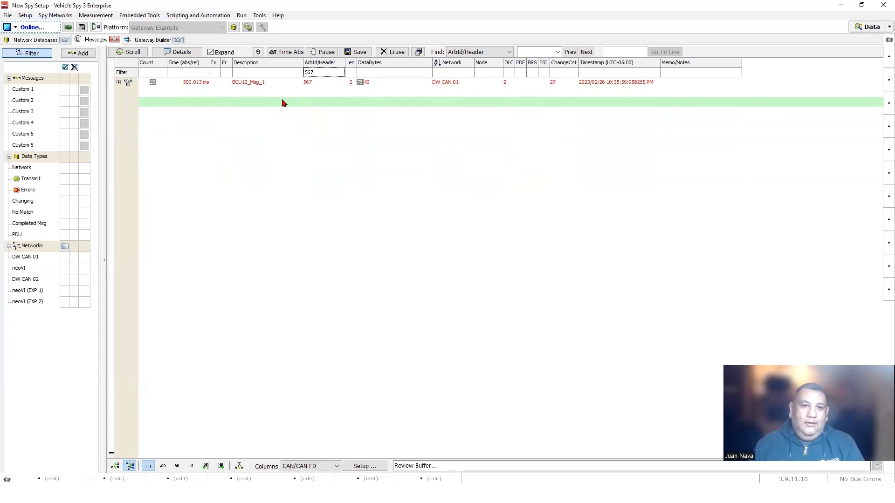
left_click(233, 83)
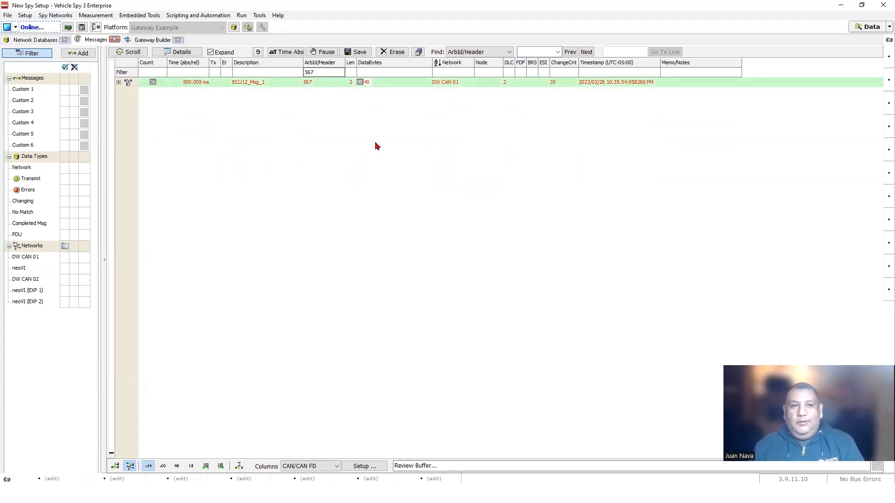
left_click(140, 40)
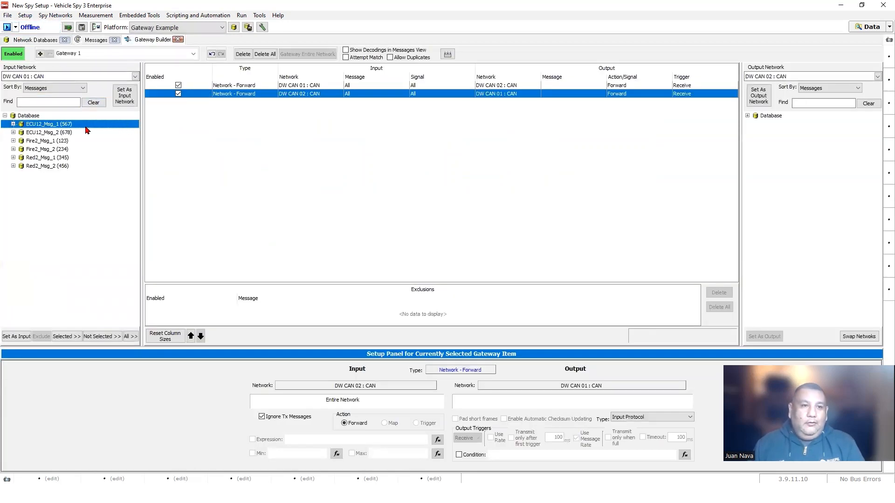
- Add an ECU12_Msg_1 forward rule to DW CAN 02 and confirm online that it appears on both networks
left_click(231, 86)
left_click_drag(102, 125, 303, 142)
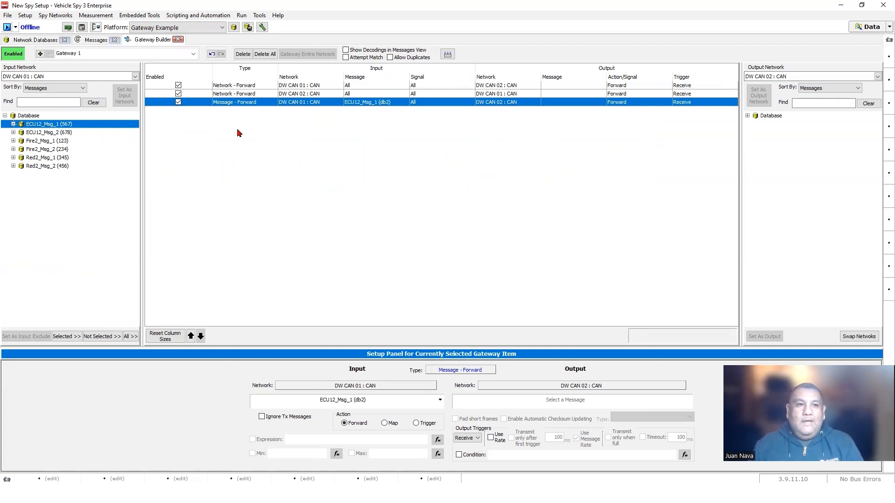
left_click(95, 39)
left_click(6, 27)
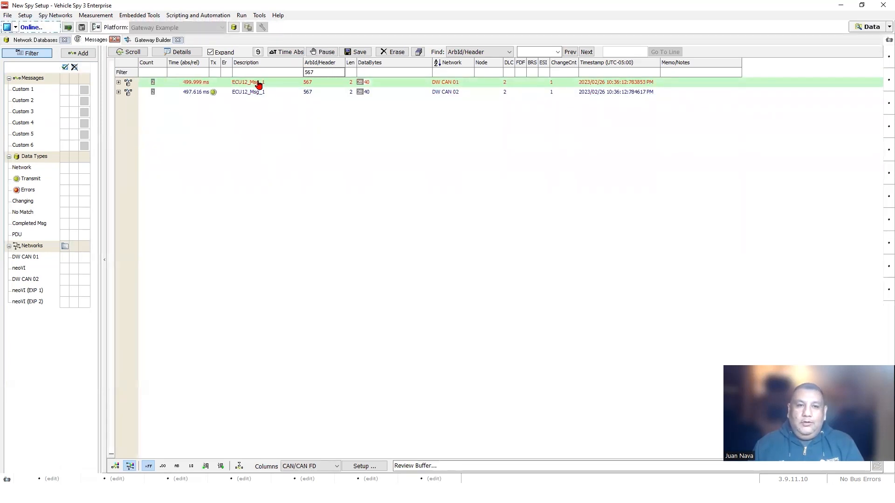
left_click(250, 92)
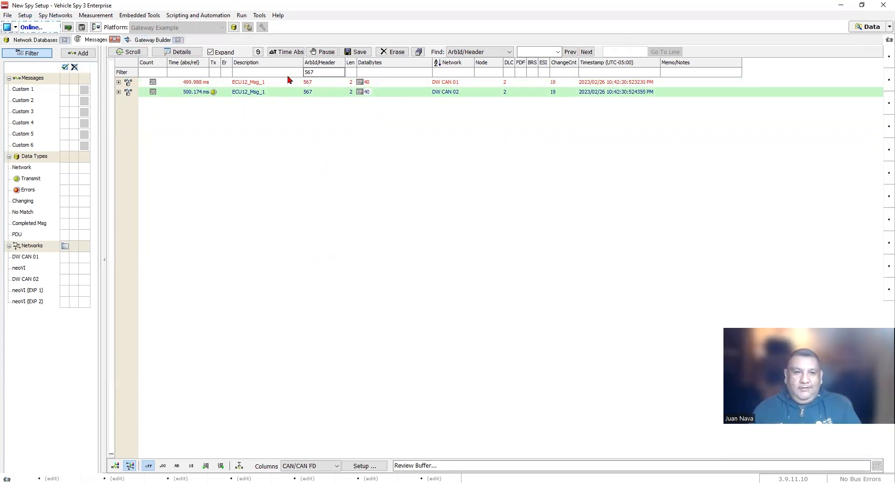
left_click(8, 26)
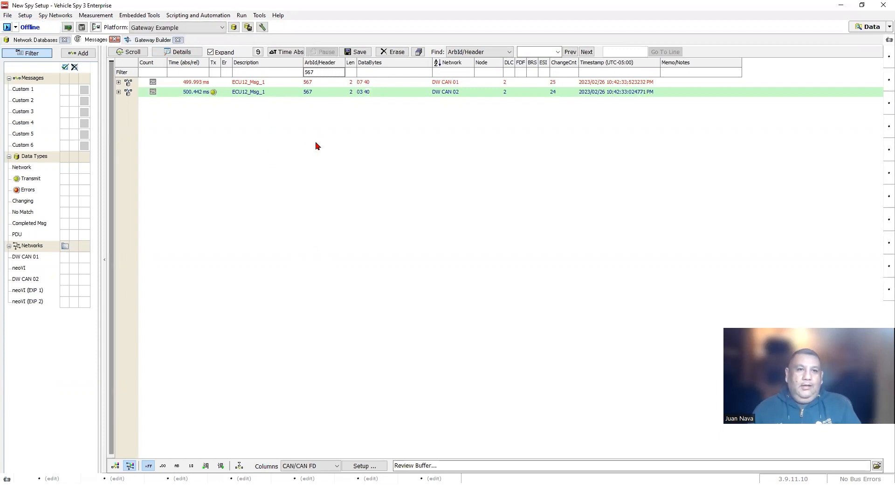
left_click(143, 40)
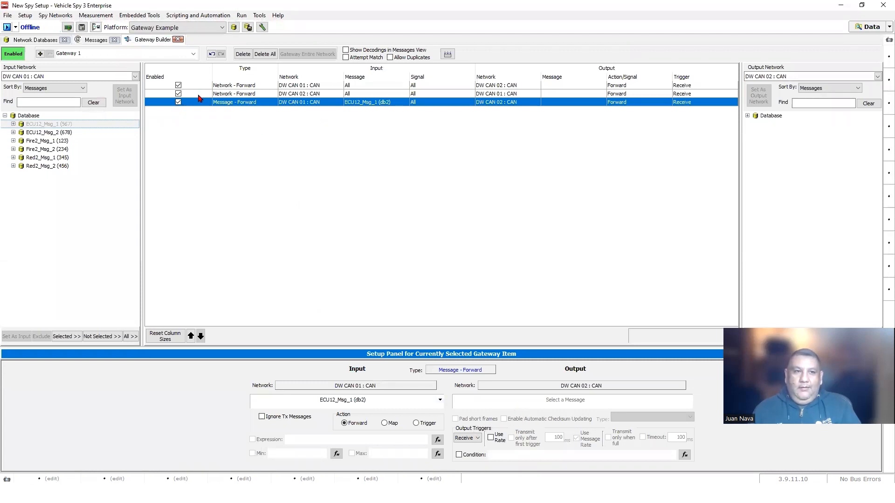
left_click(96, 40)
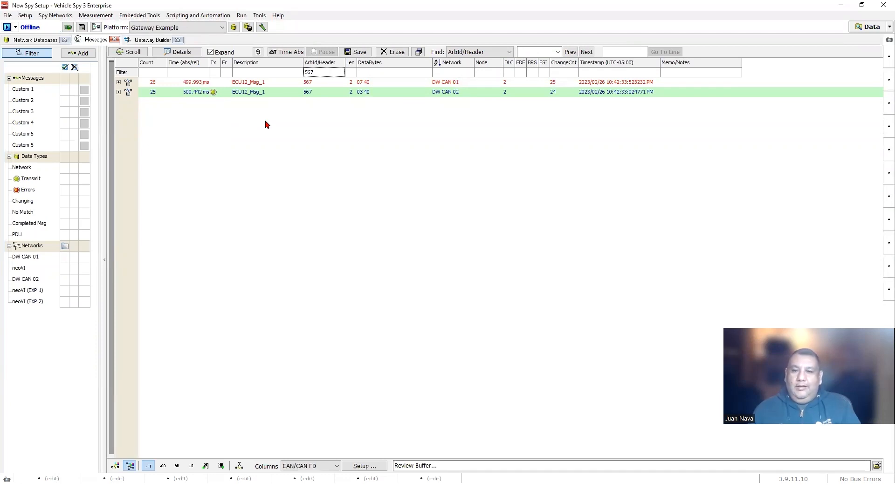
left_click(144, 41)
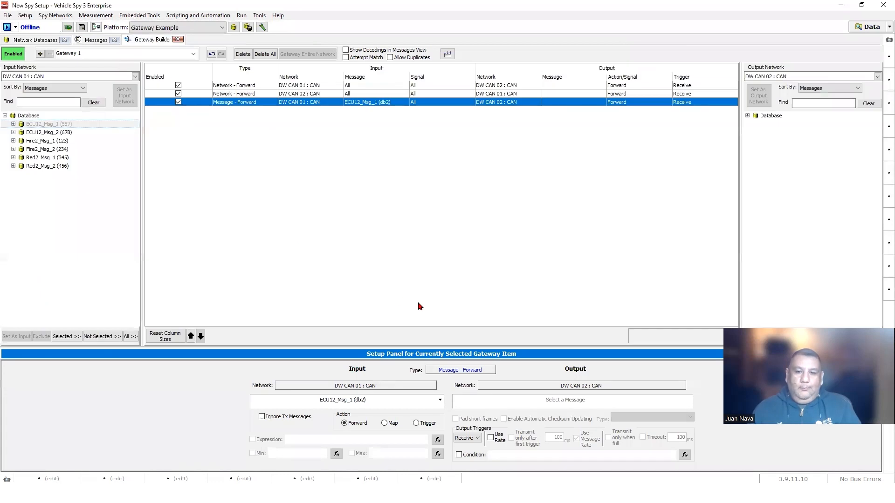
- Create a new application signal named Loss Comm Enable Criteria
left_click(199, 15)
left_click(201, 46)
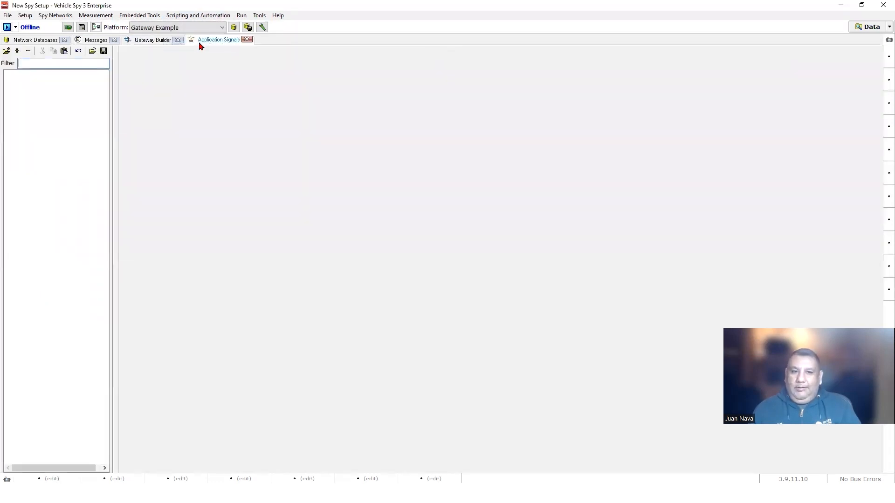
left_click(17, 50)
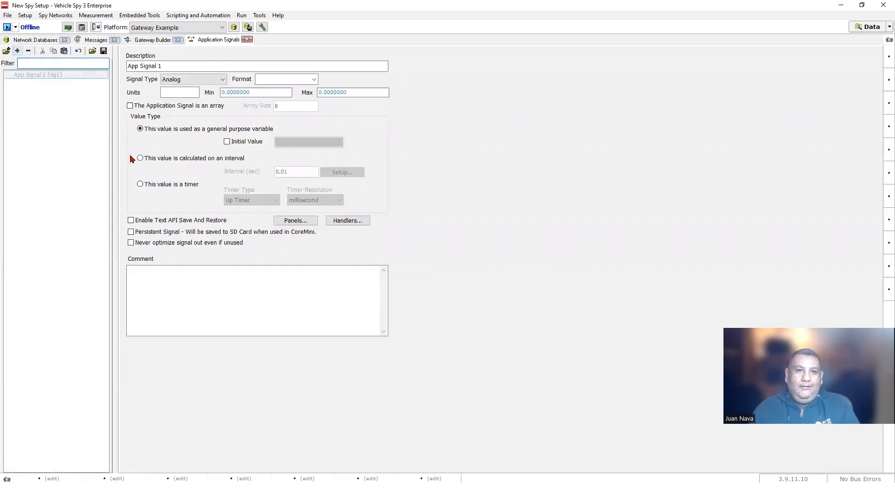
left_click_drag(164, 66, 124, 69)
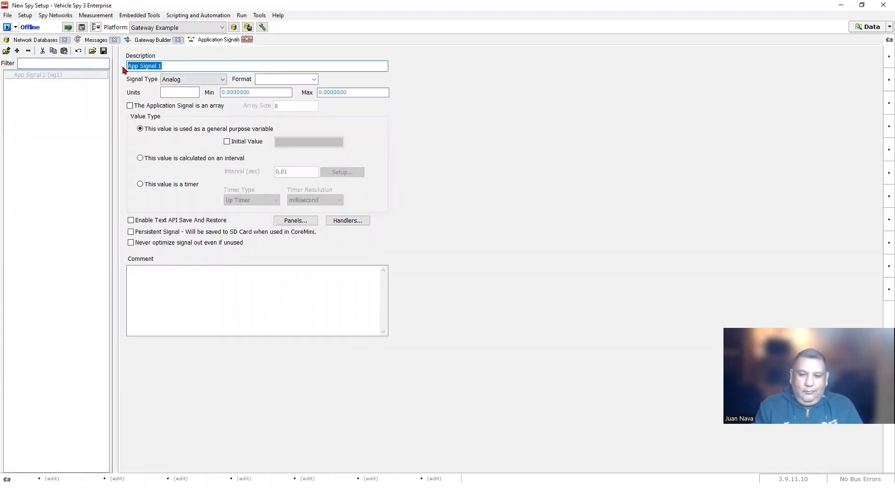
type("Loc")
type("s Comm")
type(" Enabl")
type("e ")
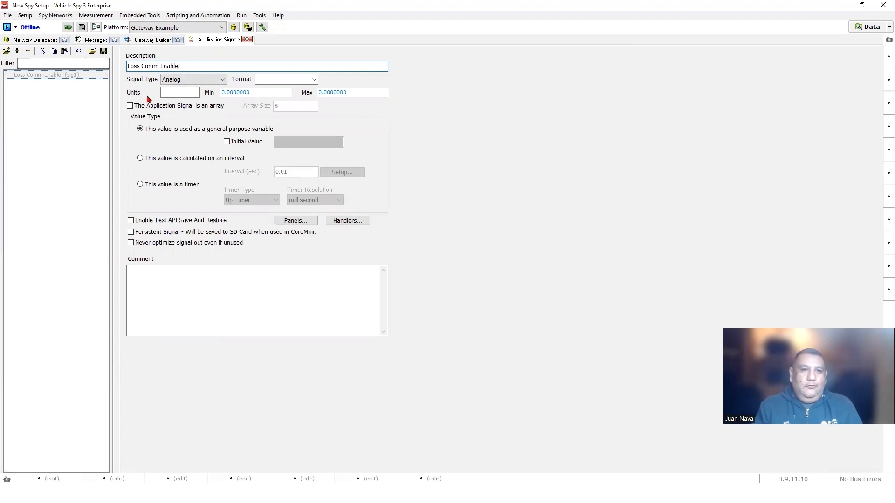
type("Criteria")
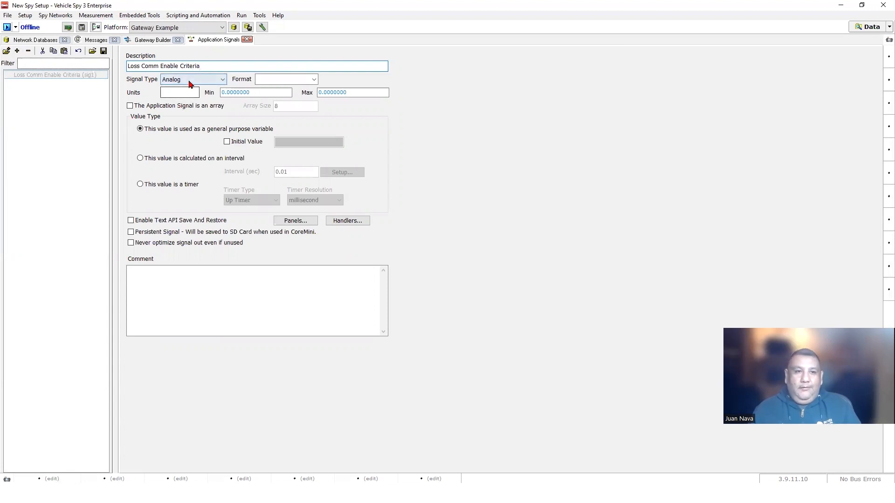
- Give the signal initial value 1, then enable a Condition trigger on the ECU12_Msg_1 rule
left_click(227, 143)
left_click(285, 141)
key("BackSpace")
type("1")
left_click(94, 124)
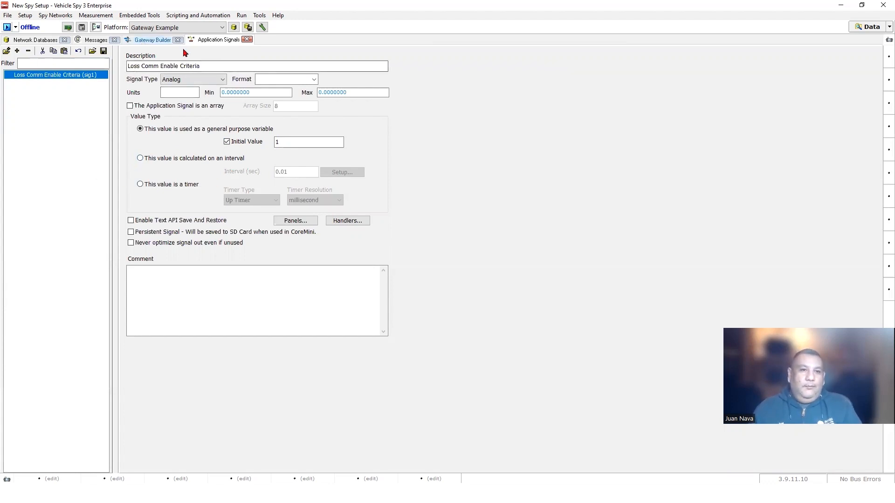
left_click(154, 41)
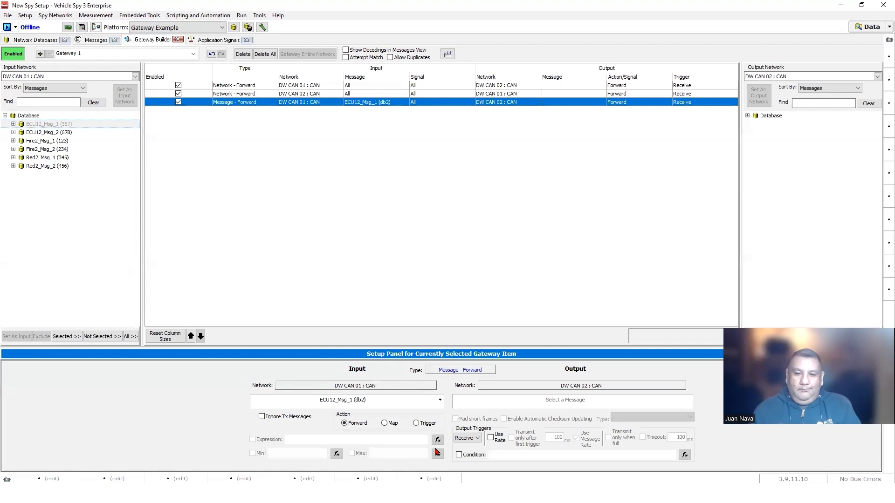
left_click(459, 455)
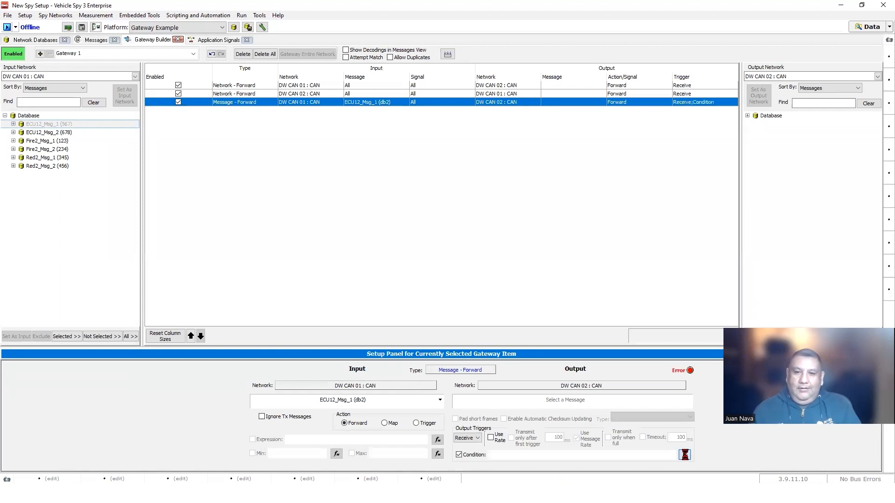
- Set the ECU12_Msg_1 forwarding condition to the Loss Comm Enable Criteria signal value
left_click(685, 455)
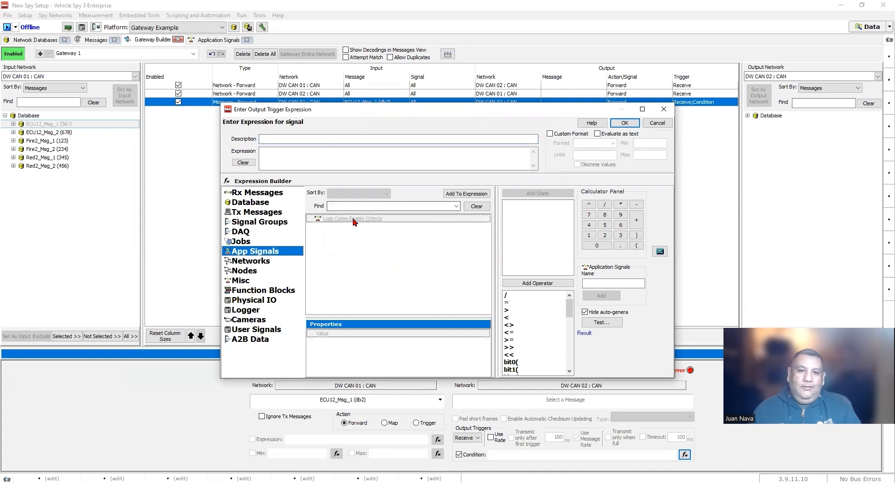
left_click_drag(353, 221, 346, 153)
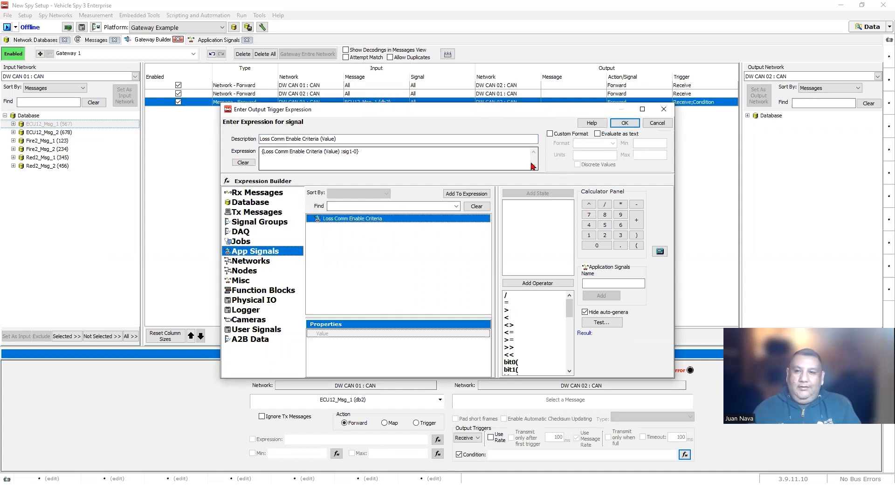
left_click(627, 123)
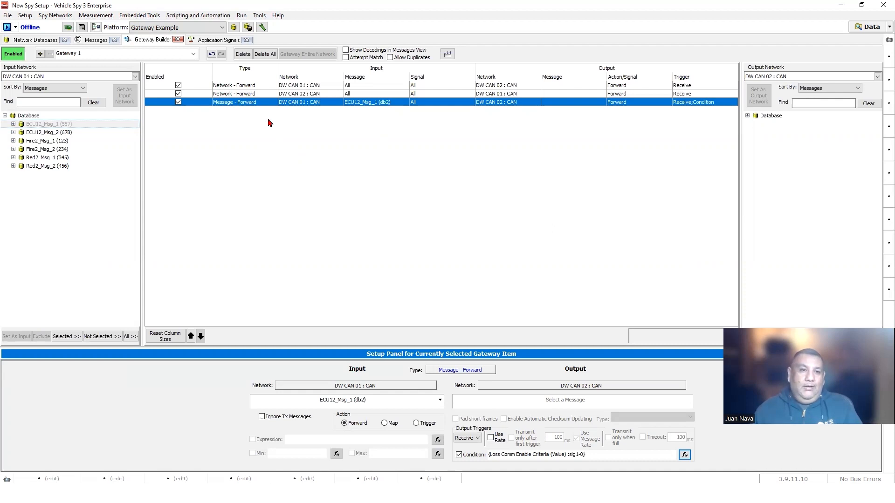
left_click(95, 15)
- Add a radio button to a graphical panel and place it at the top-left
left_click(112, 54)
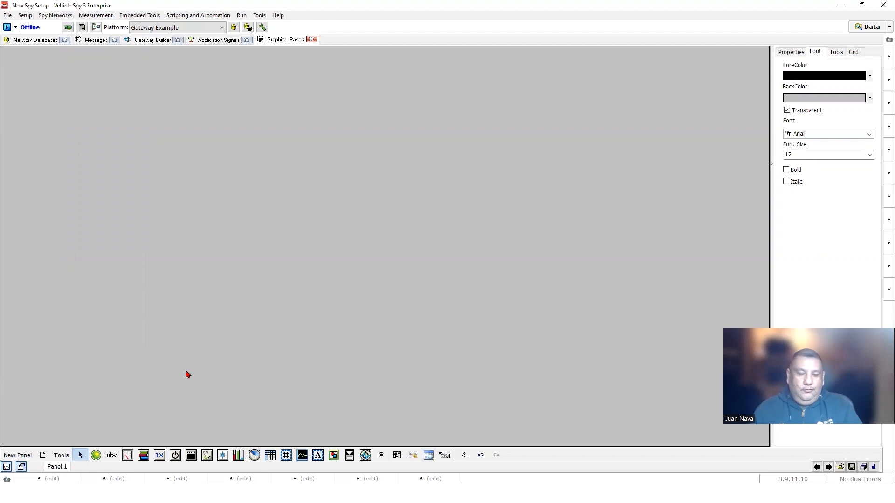
left_click(383, 456)
left_click(80, 122)
left_click_drag(107, 130, 70, 116)
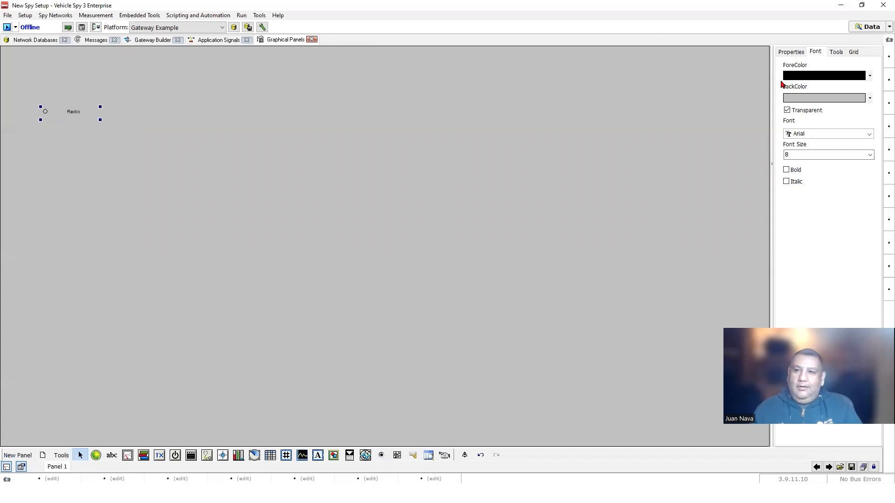
left_click(794, 52)
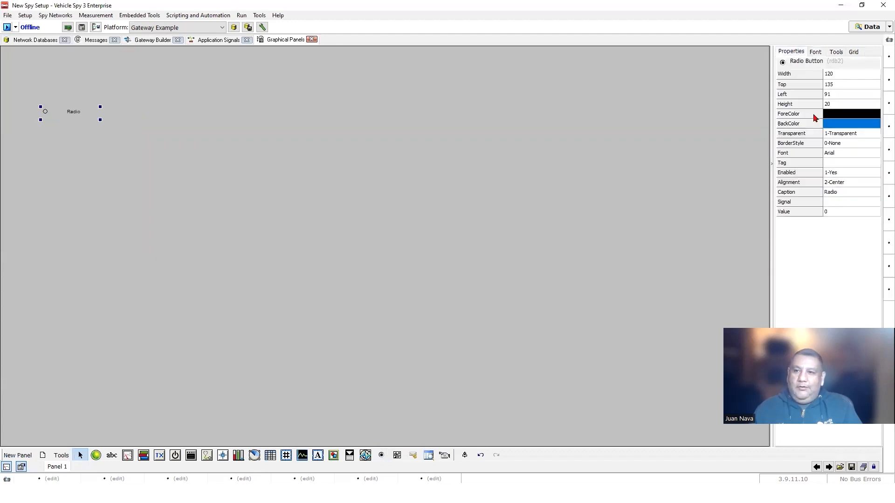
- Bind the radio button to Loss Comm Enable Criteria with value 0 and caption Loss Comm Active
left_click(838, 205)
left_click(839, 204)
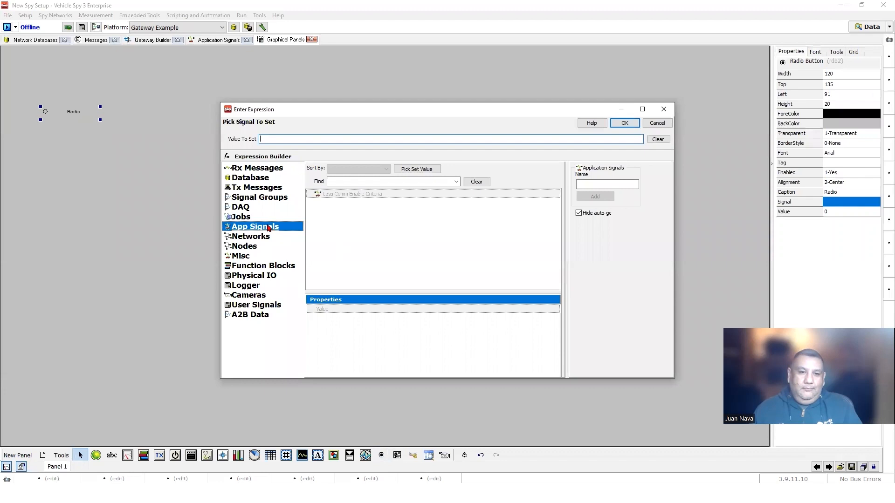
left_click(333, 195)
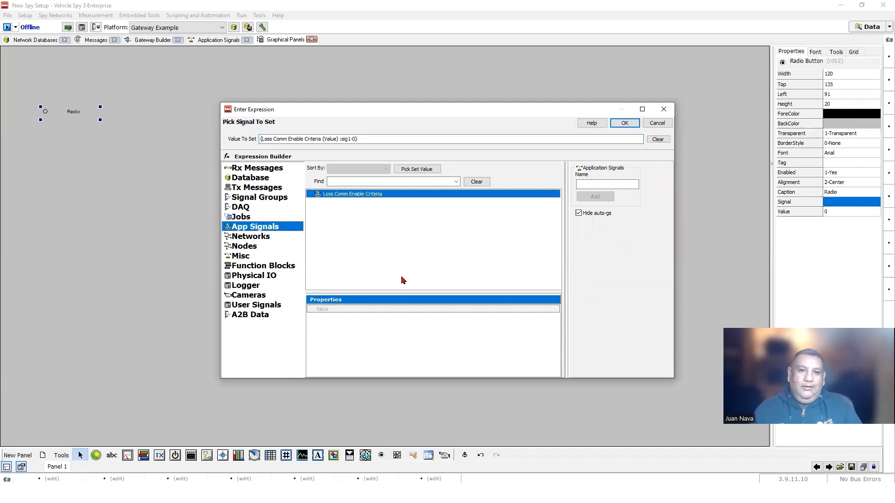
left_click(625, 123)
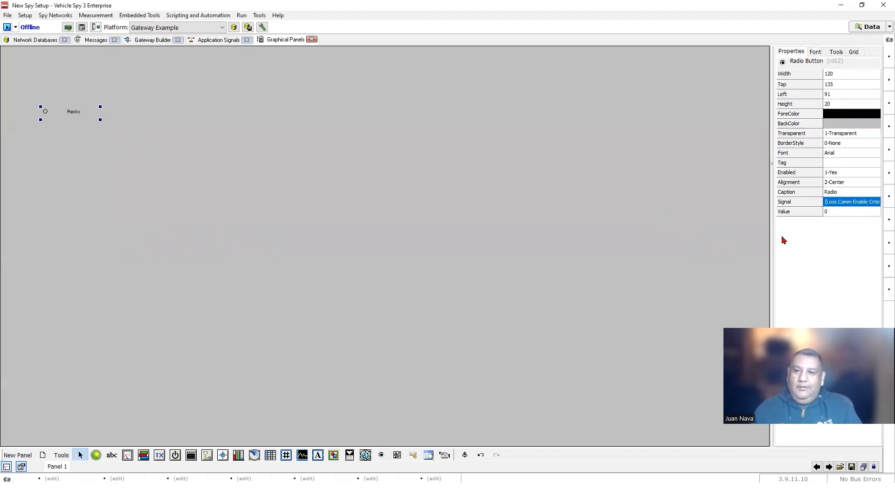
left_click(832, 211)
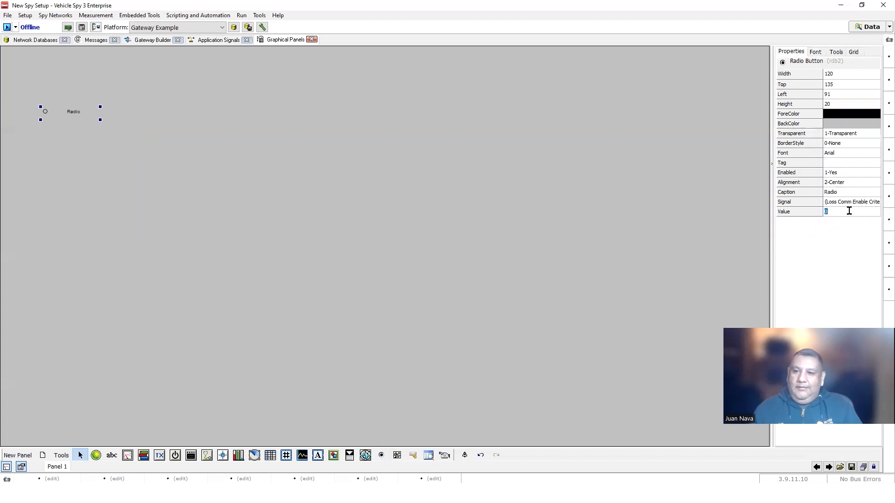
left_click(854, 192)
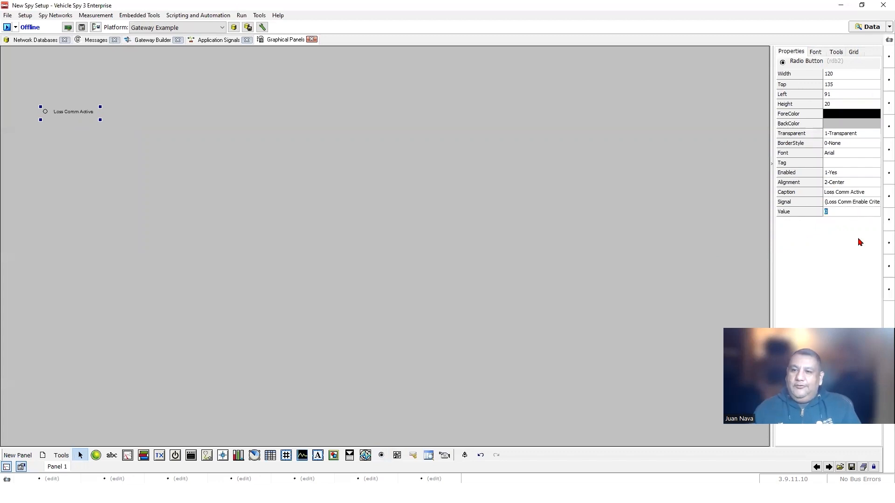
left_click(862, 191)
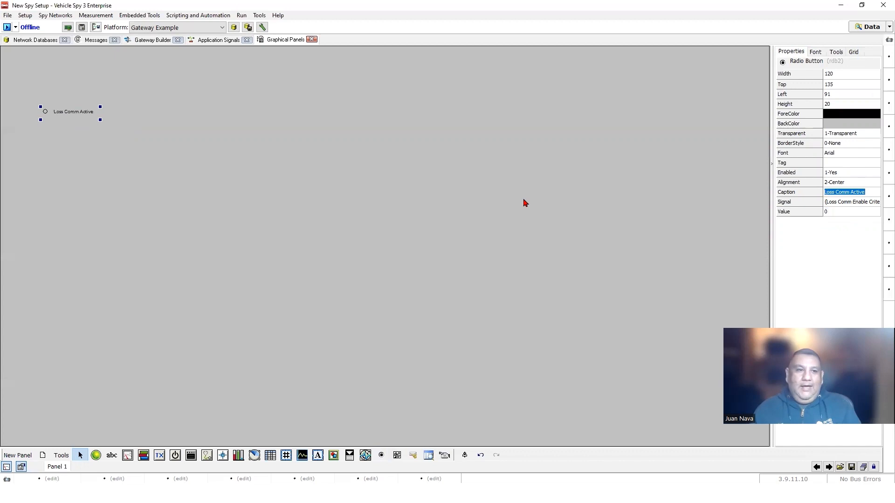
left_click(525, 203)
left_click(88, 114)
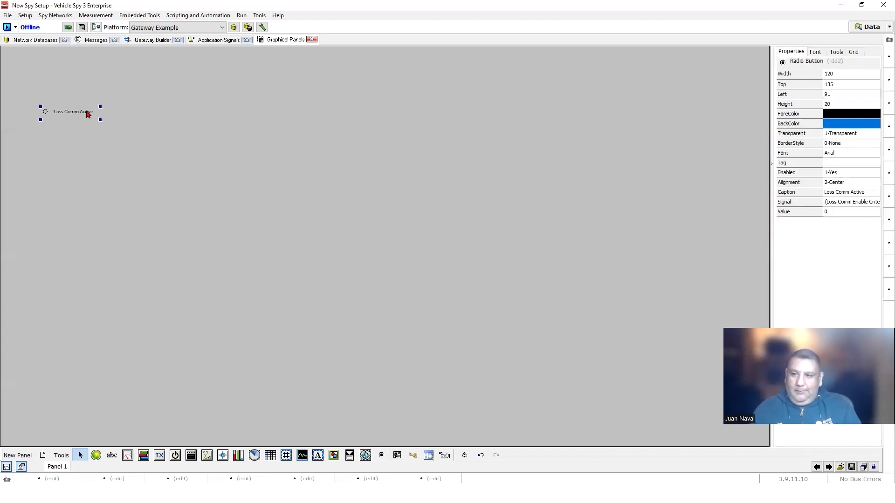
- Copy and paste the Loss Comm Active radio button to make a duplicate
right_click(88, 114)
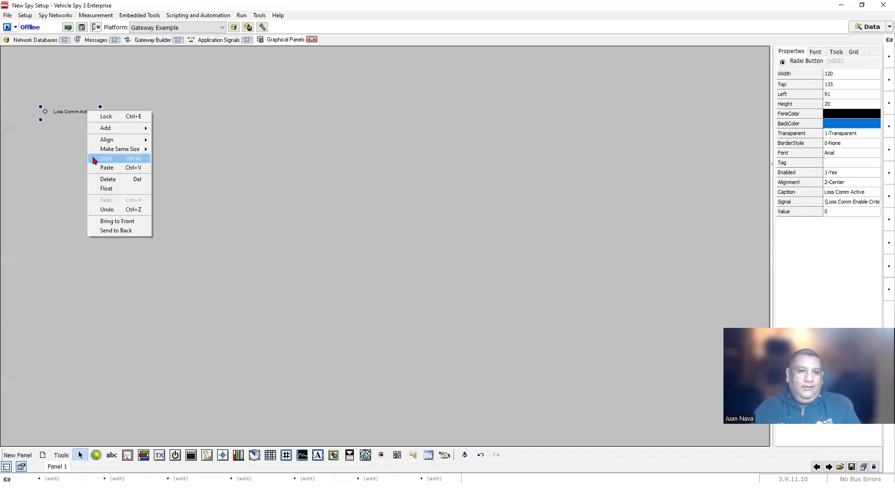
left_click(108, 159)
right_click(71, 139)
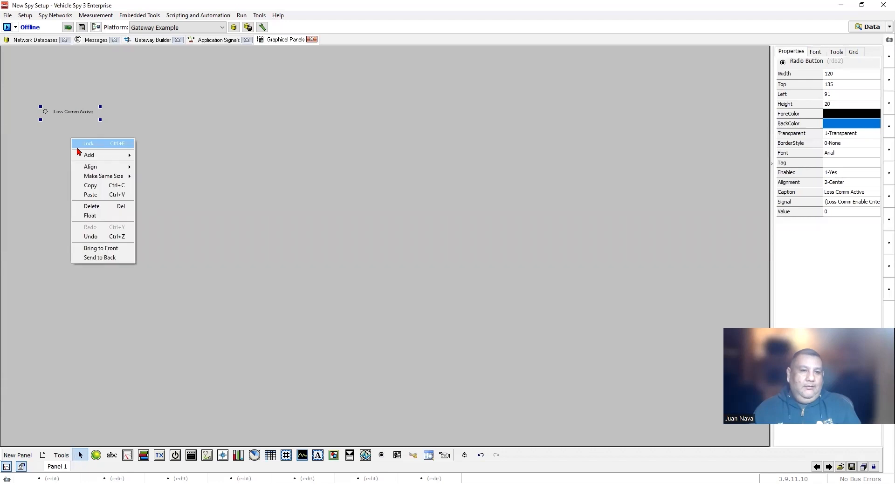
left_click(104, 195)
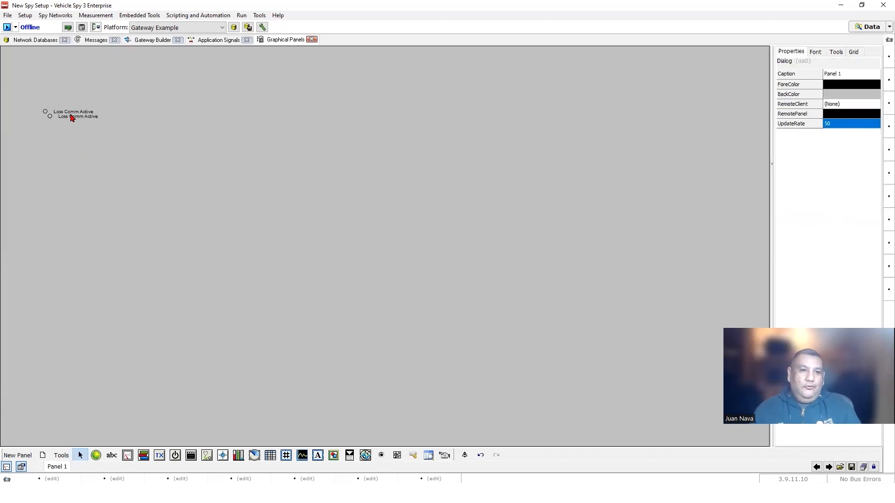
left_click(72, 118)
left_click_drag(74, 133, 84, 133)
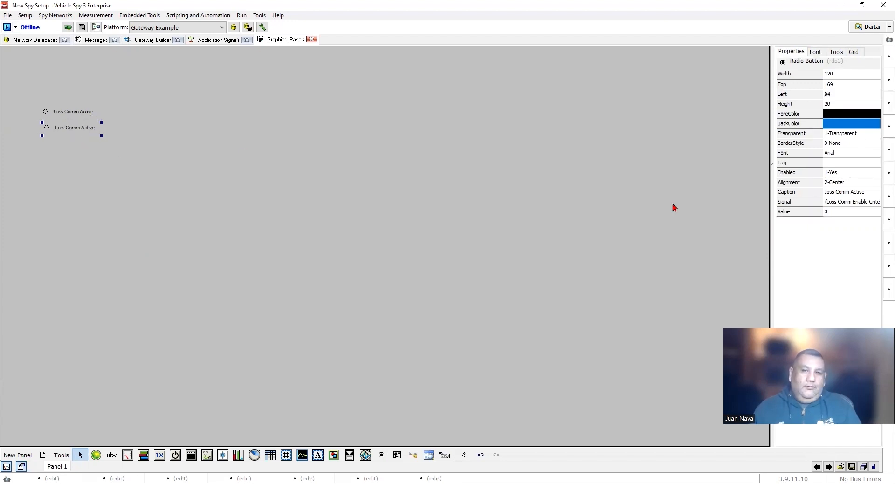
- Change the copy's caption to Loss Comm Inactive and its value to 1
double_click(869, 191)
type("Inactive")
left_click(849, 212)
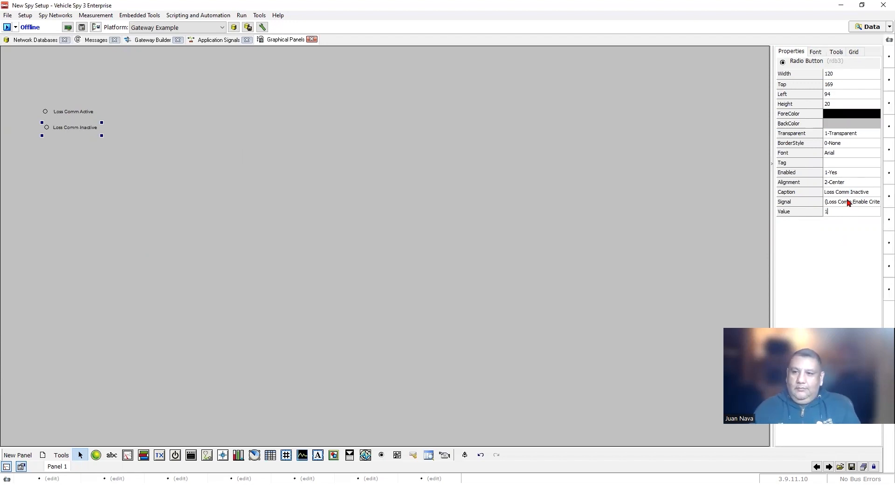
left_click(849, 202)
- Move Loss Comm Active below Loss Comm Inactive and select both buttons
left_click(81, 115)
left_click_drag(84, 136, 76, 143)
left_click(86, 167)
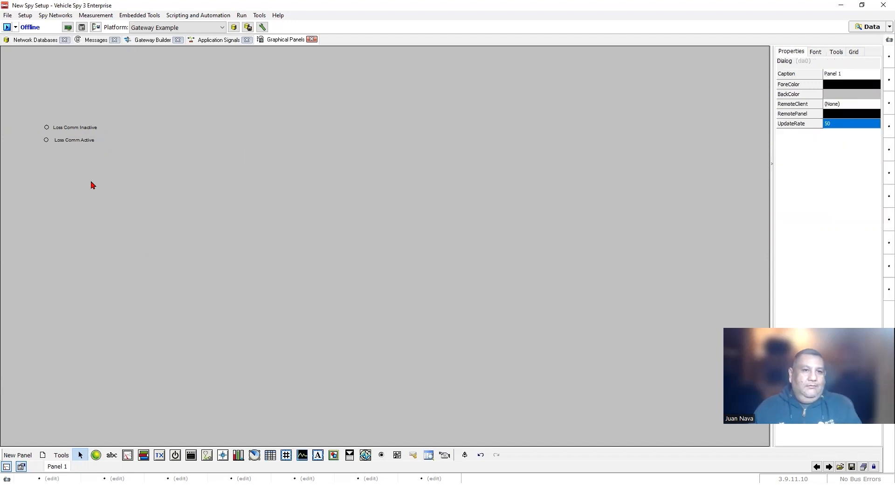
left_click_drag(104, 176, 29, 116)
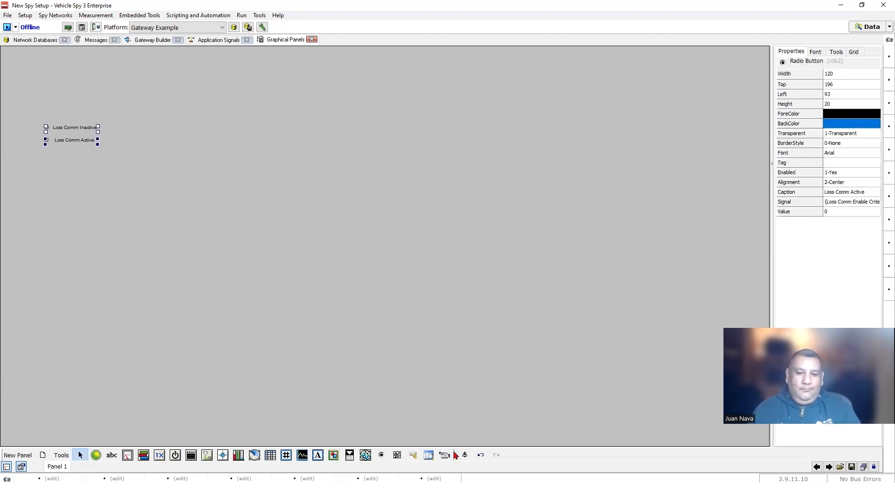
- Line up the two Loss Comm radio buttons and review each one's properties
right_click(75, 135)
mouse_move(114, 164)
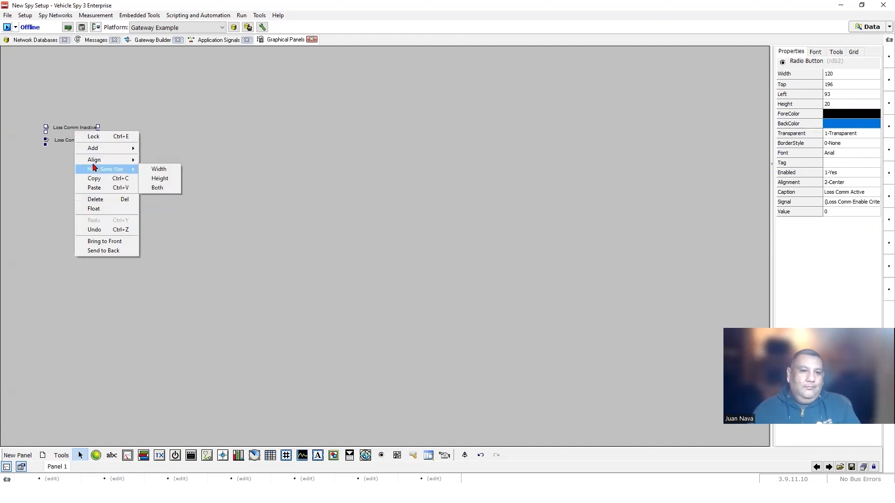
left_click(160, 165)
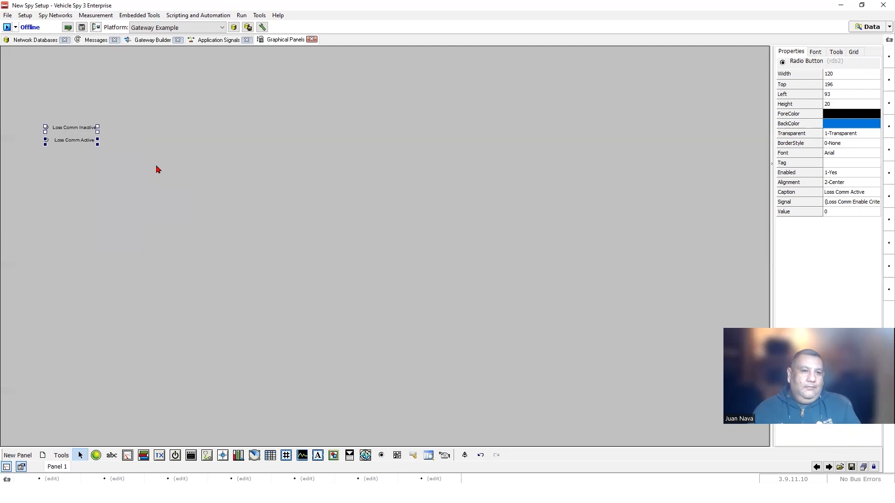
left_click(157, 167)
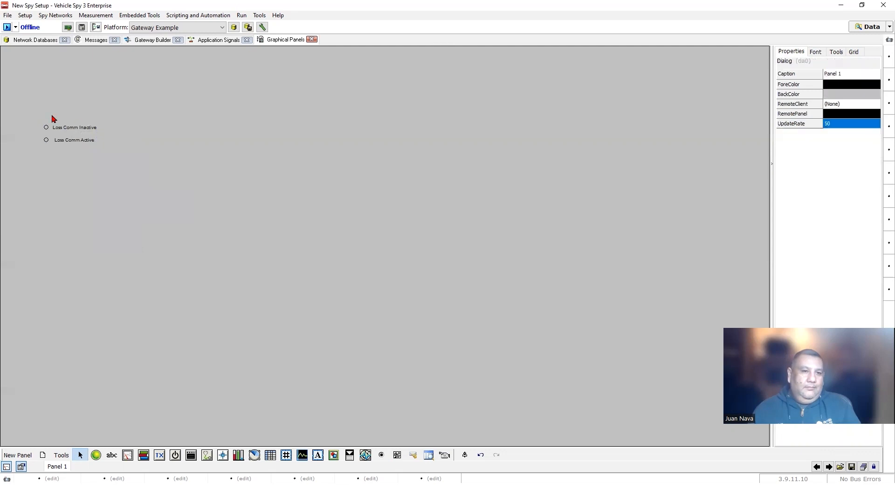
left_click(80, 140)
left_click(82, 129)
left_click(80, 140)
- Set both radio buttons to font size 12 and widen them to show full captions
left_click_drag(167, 177, 8, 114)
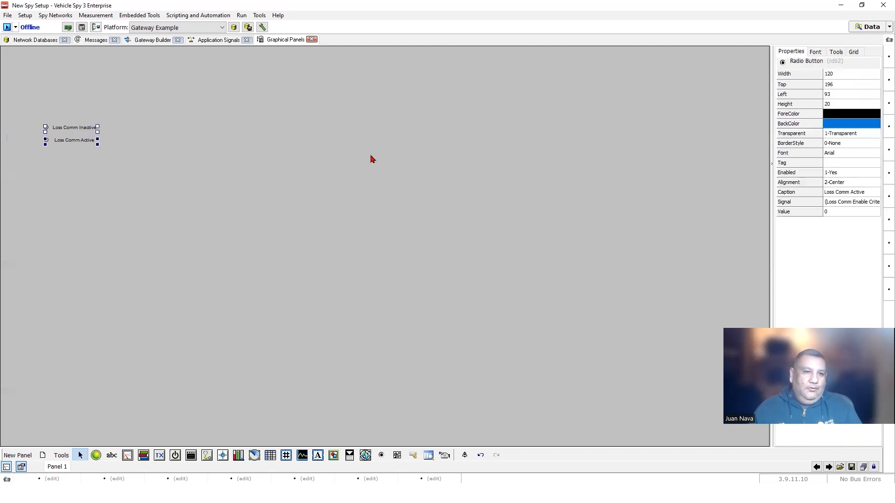
left_click(814, 52)
left_click(869, 155)
left_click(826, 177)
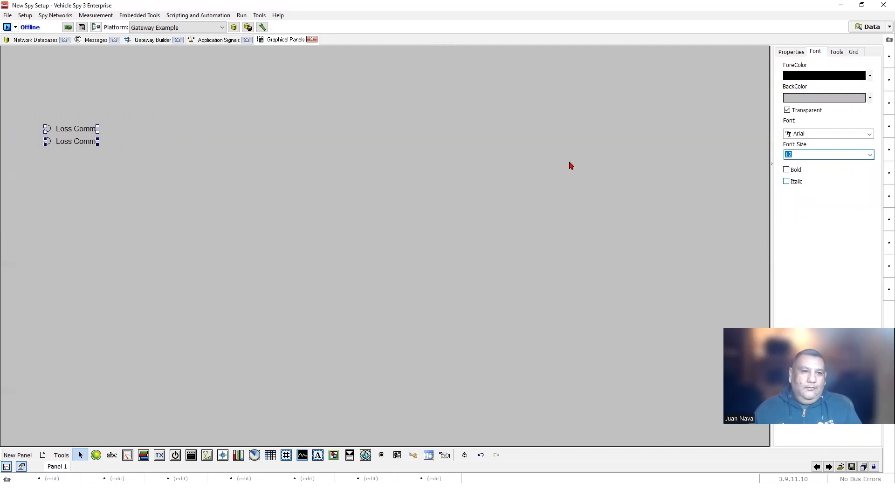
left_click_drag(99, 142, 108, 143)
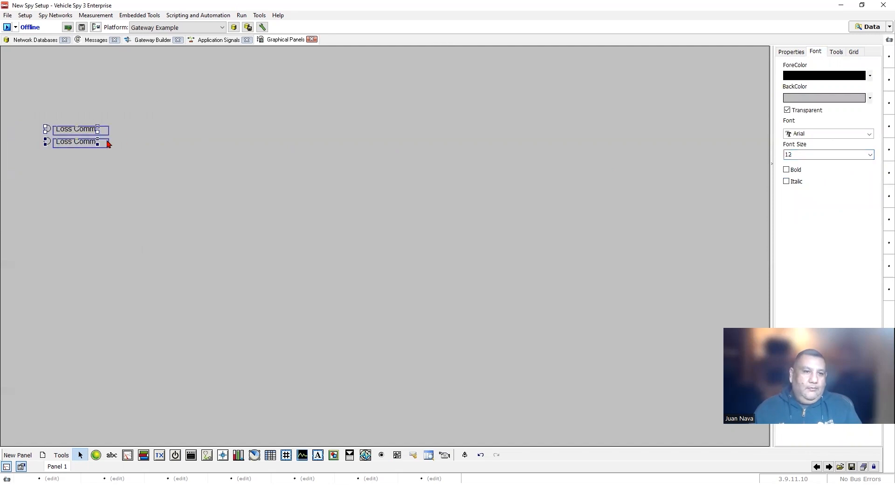
- Set caption Alignment to 0-Left on Loss Comm Inactive and Loss Comm Active
left_click(847, 183)
left_click(844, 192)
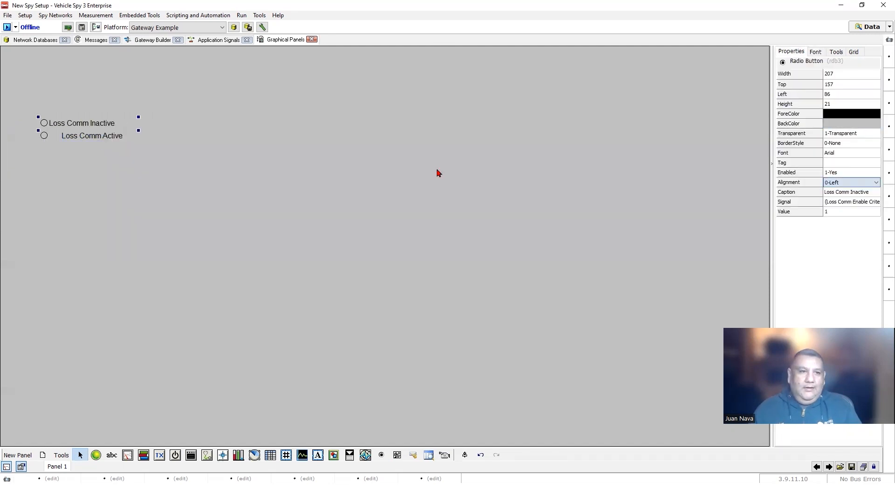
left_click(100, 137)
left_click(838, 183)
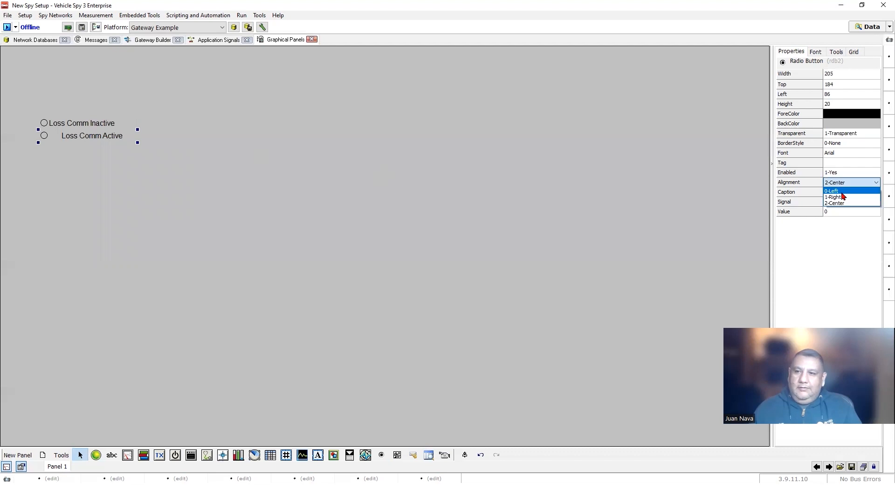
left_click(843, 192)
left_click(336, 202)
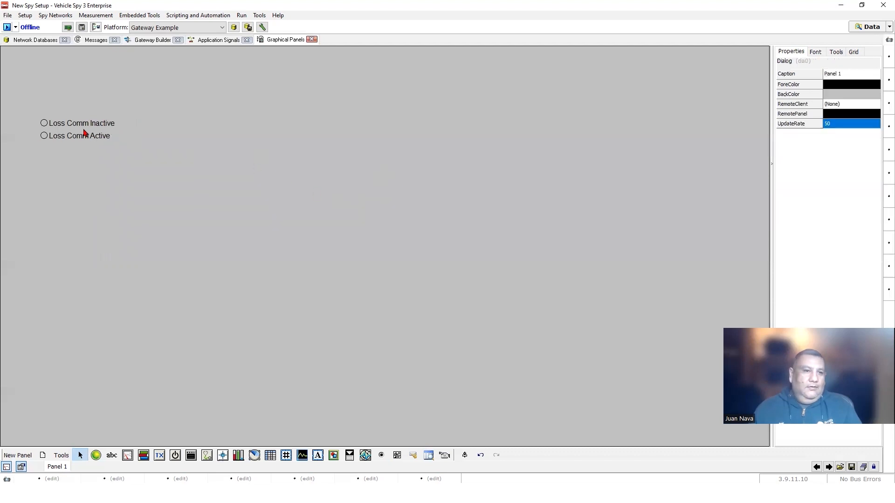
- Align both radio buttons by their left edges
left_click_drag(122, 174, 45, 116)
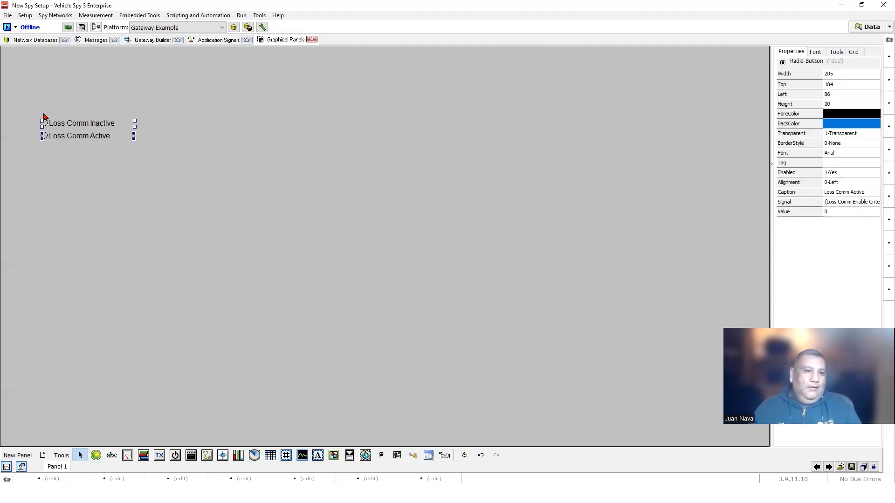
right_click(80, 124)
mouse_move(112, 151)
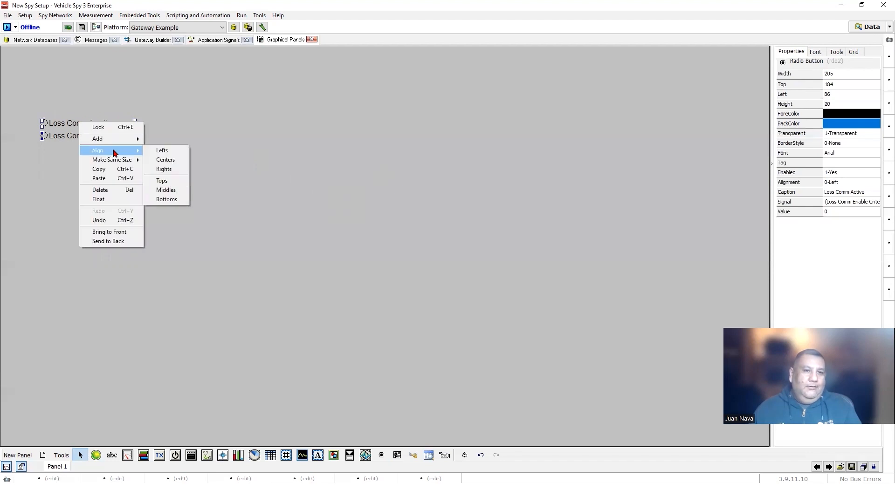
left_click(161, 151)
left_click(171, 154)
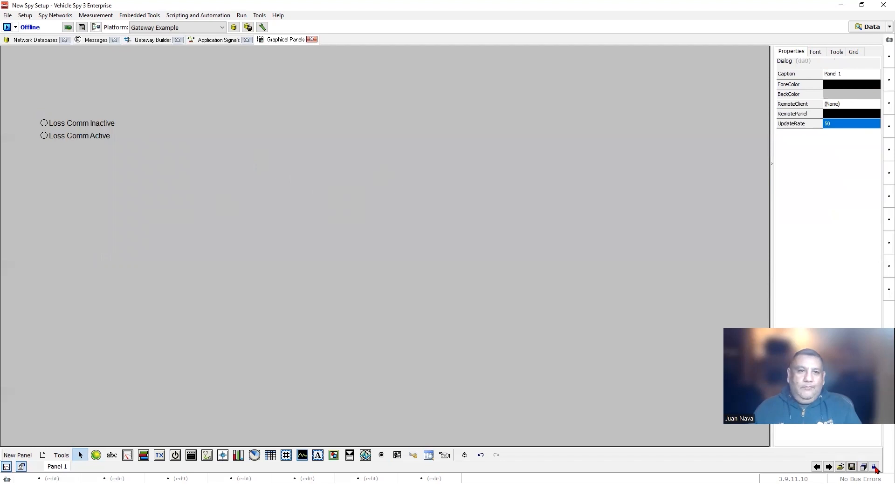
- Lock the panel with Ctrl+L and dock a narrower Graphical Panels pane
key("ctrl+l")
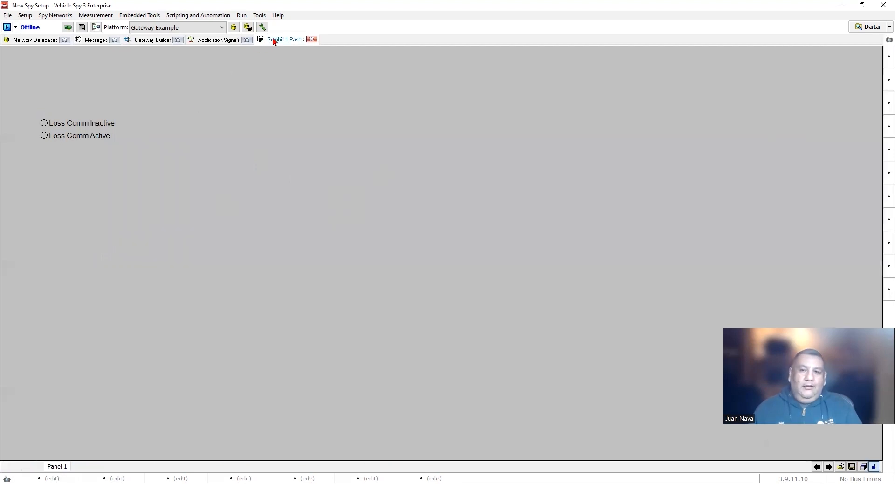
left_click_drag(289, 95, 874, 254)
left_click_drag(441, 204, 698, 208)
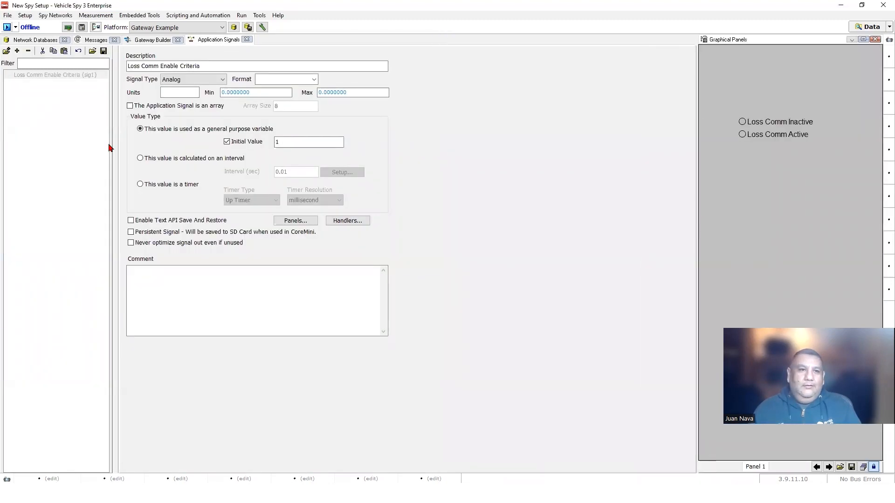
- Go Online, check ECU12_Msg_1 on DW CAN 01 and DW CAN 02, and select Loss Comm Active
left_click(96, 39)
left_click(7, 27)
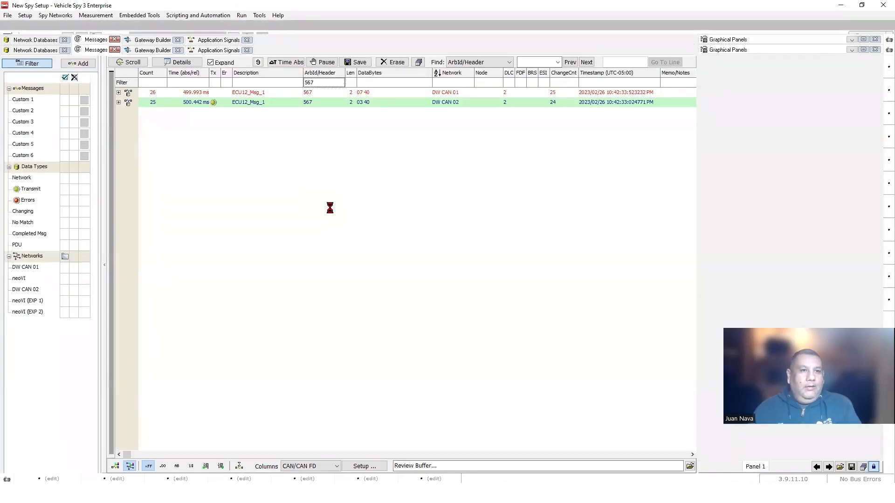
left_click(252, 86)
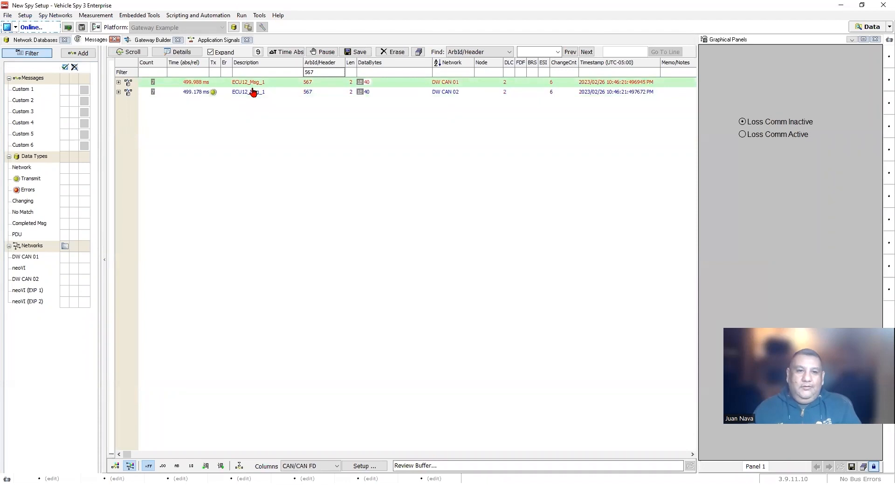
left_click(248, 92)
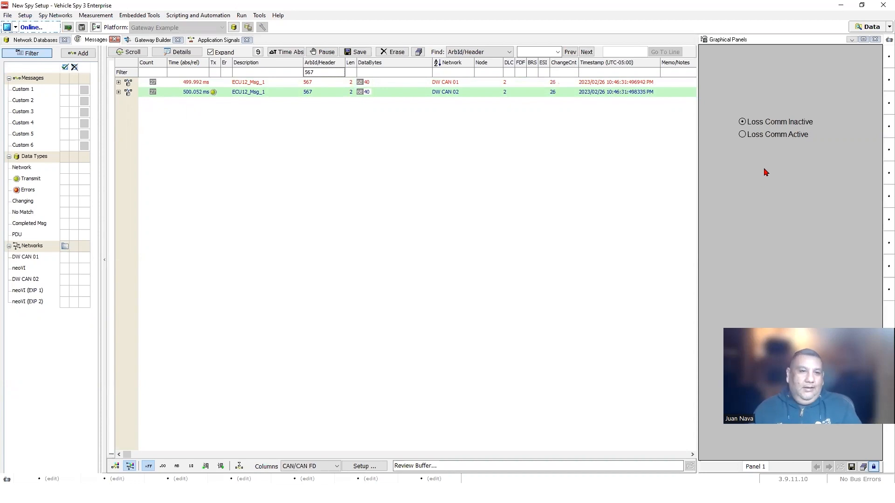
left_click(742, 134)
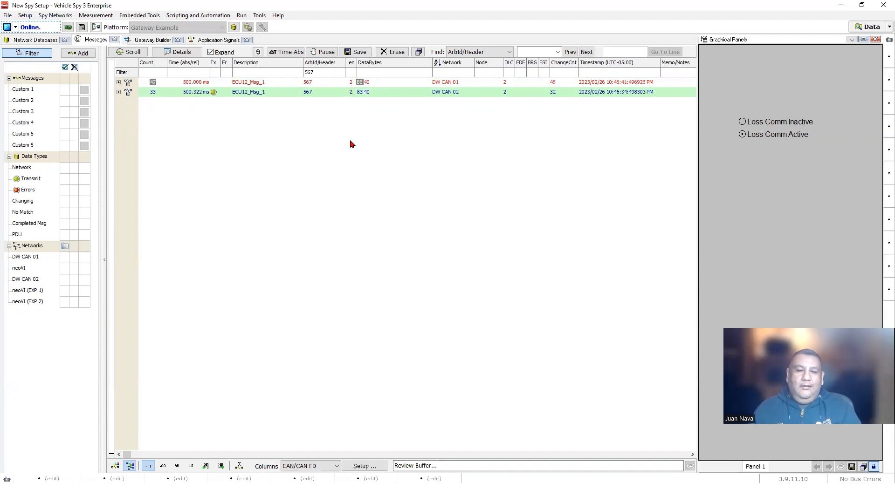
- Clear the 567 filter and review the DW CAN 02 messages (ECU12, Red2)
left_click(322, 74)
key("BackSpace")
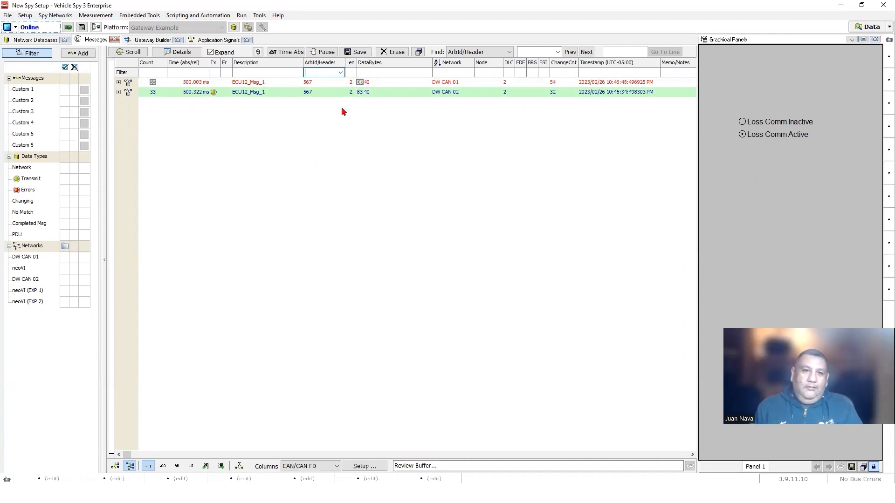
key("Return")
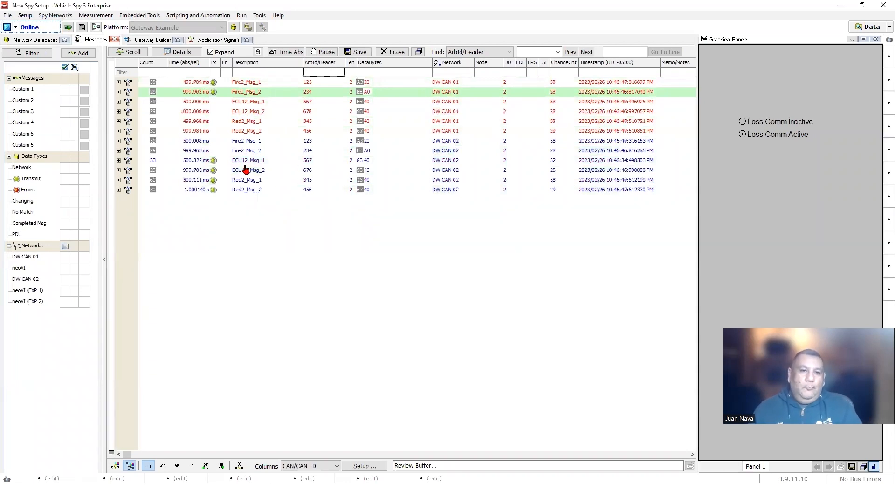
left_click(246, 162)
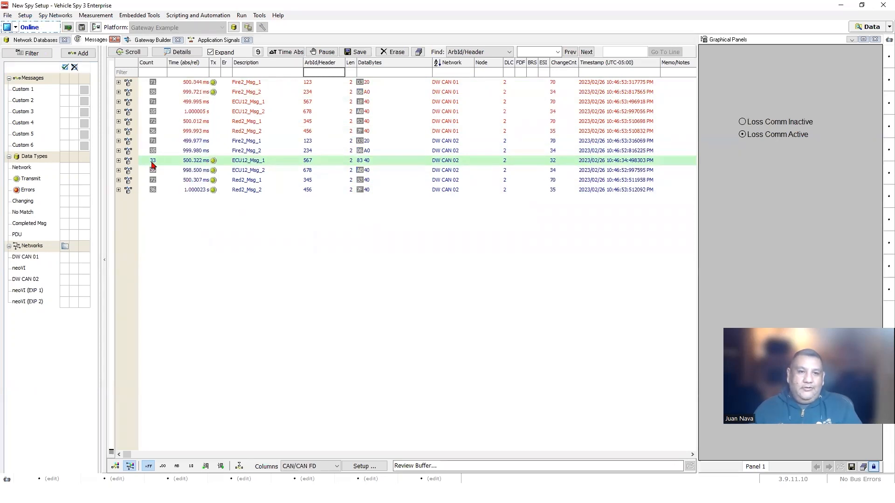
left_click(247, 170)
left_click(256, 180)
left_click(255, 190)
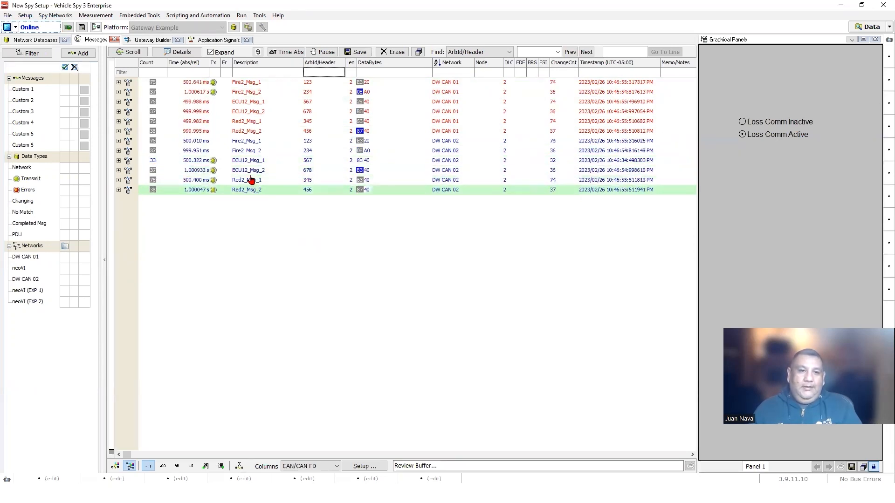
left_click(248, 170)
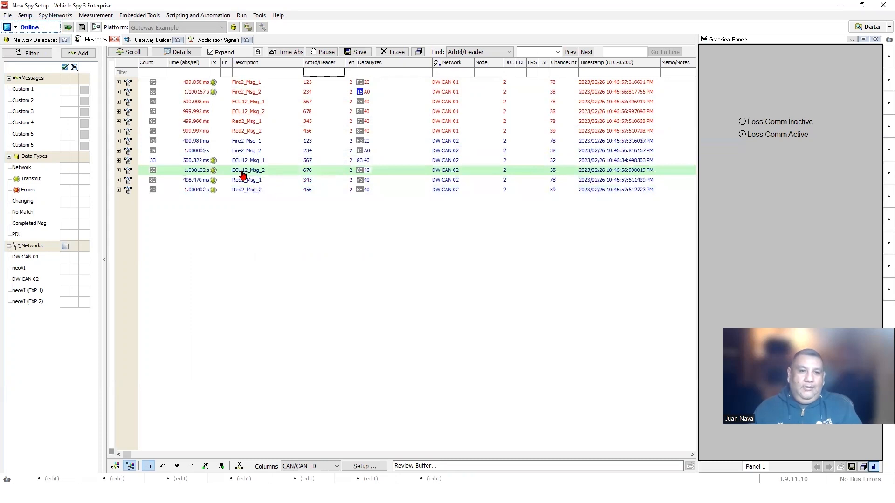
left_click(242, 161)
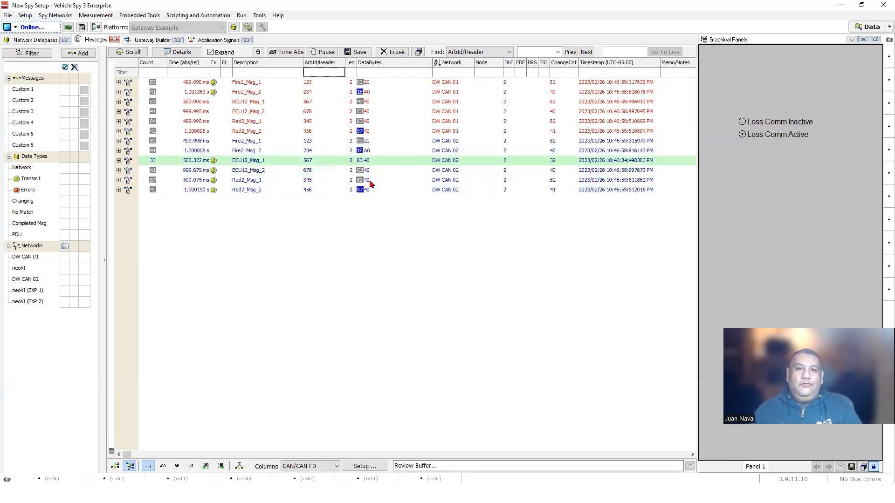
- Erase the message history and toggle the panel between Loss Comm Inactive and Active
left_click(393, 52)
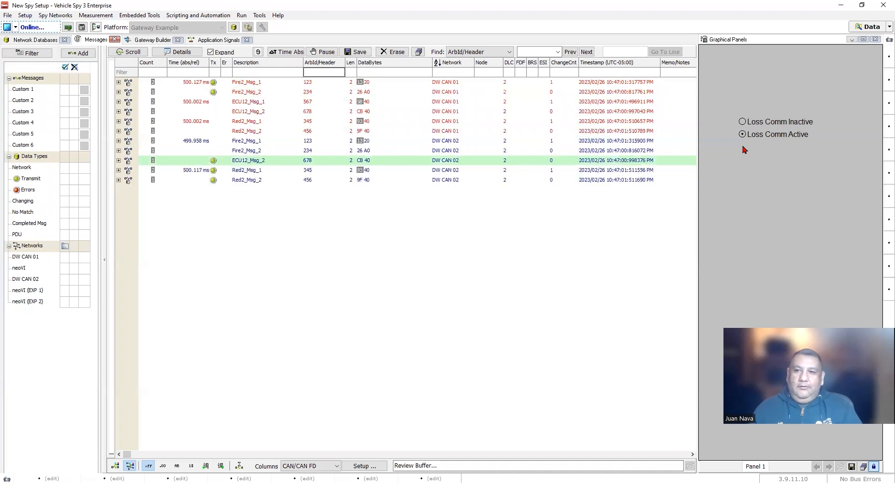
left_click(743, 122)
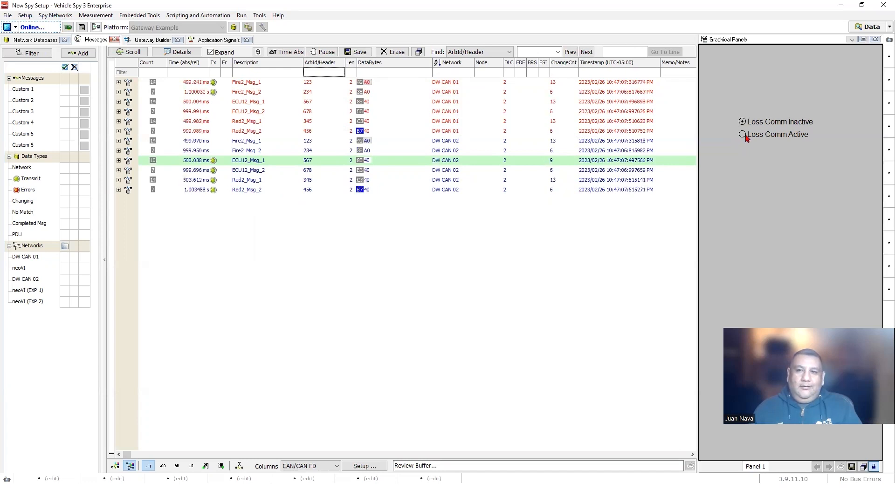
left_click(745, 137)
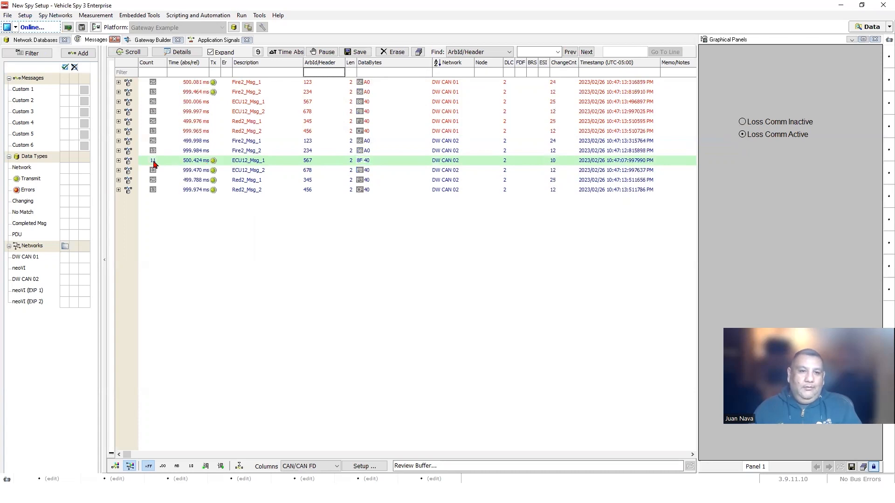
left_click(742, 122)
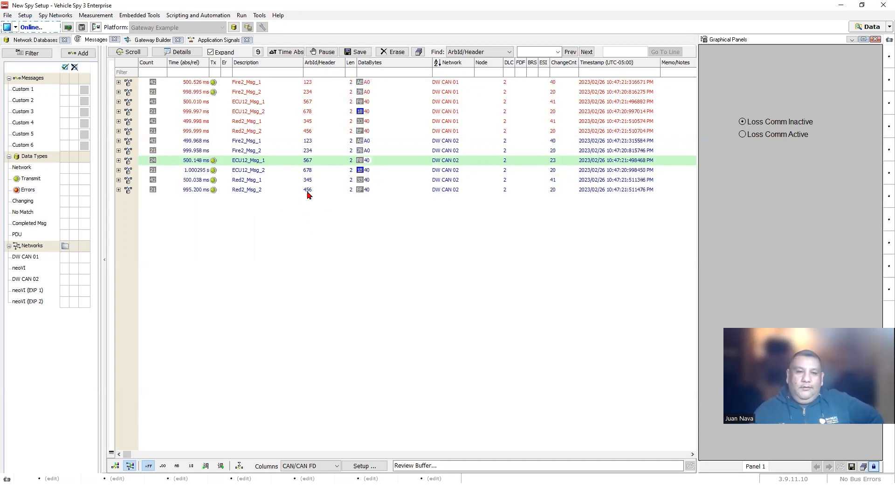
- Watch Fire2_Msg_1's Device_State on DW CAN 02 while switching Loss Comm Active and Inactive
left_click(118, 141)
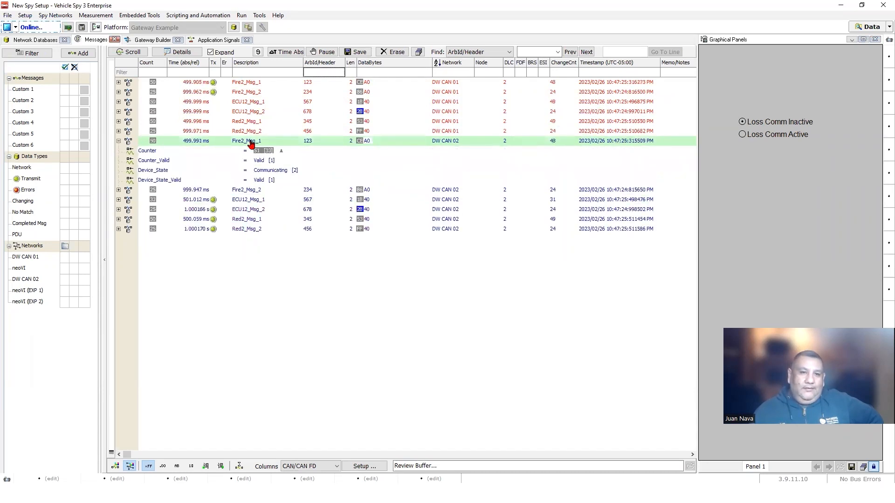
left_click(261, 171)
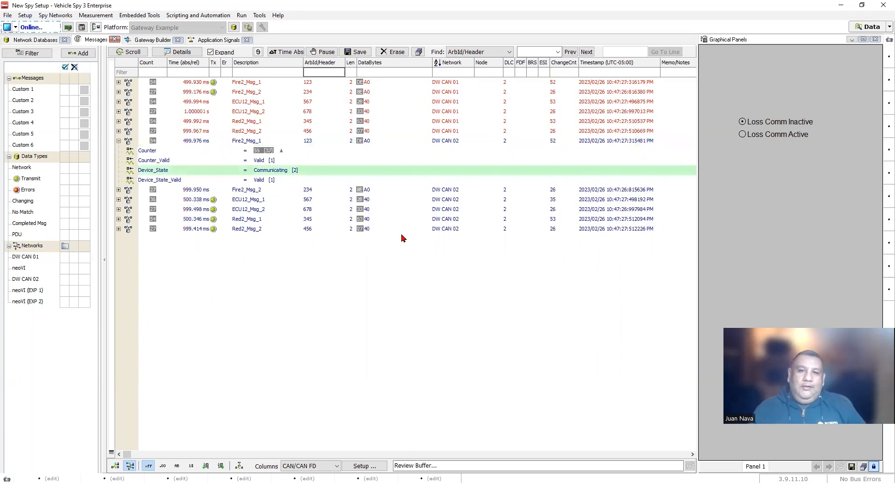
left_click(744, 134)
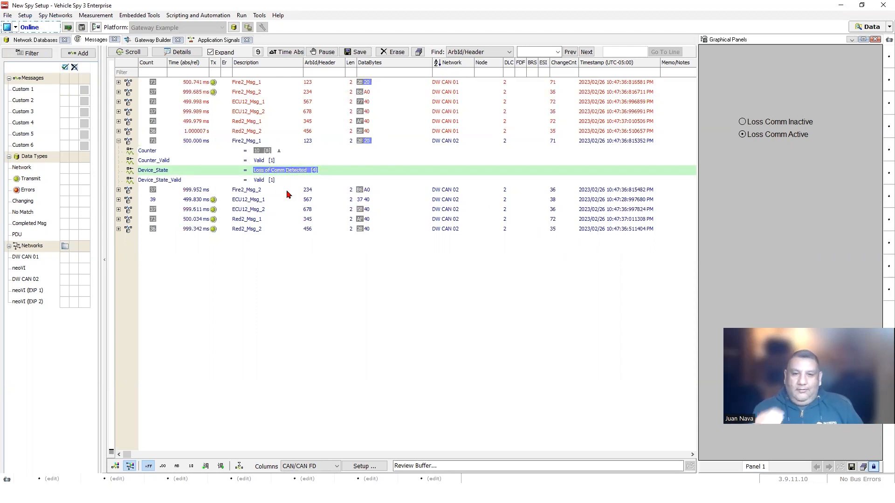
left_click(758, 123)
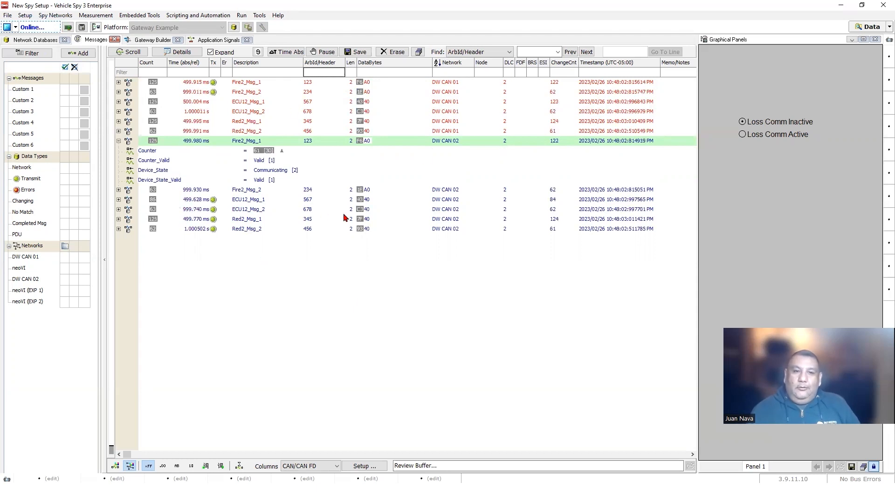
left_click(119, 141)
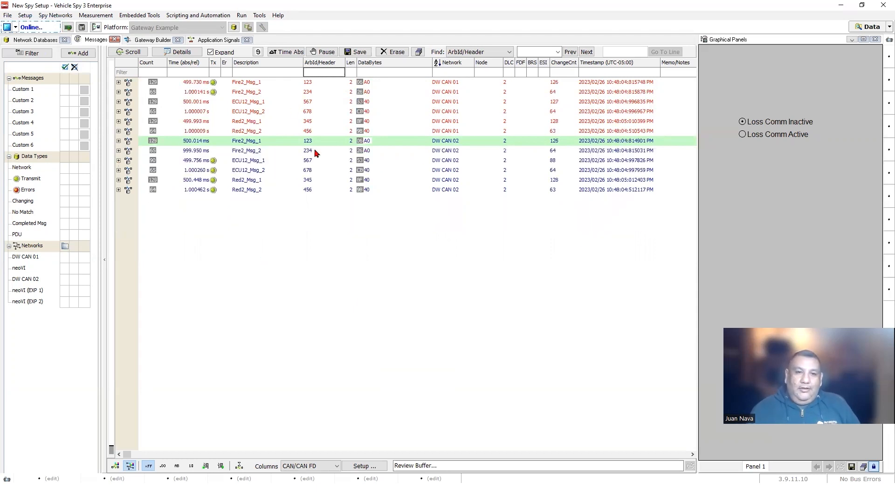
left_click(118, 141)
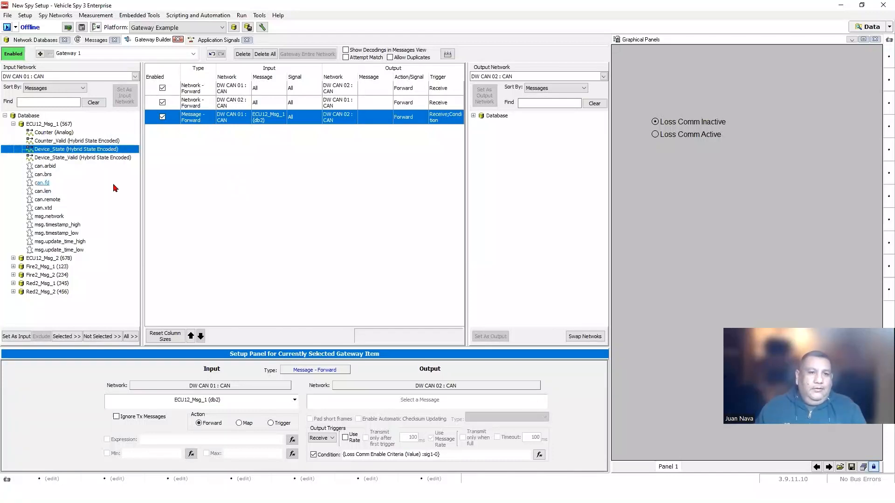
- Drag Device_State into the gateway table to forward it from DW CAN 01 to DW CAN 02, then review the new rule
left_click_drag(61, 150, 185, 155)
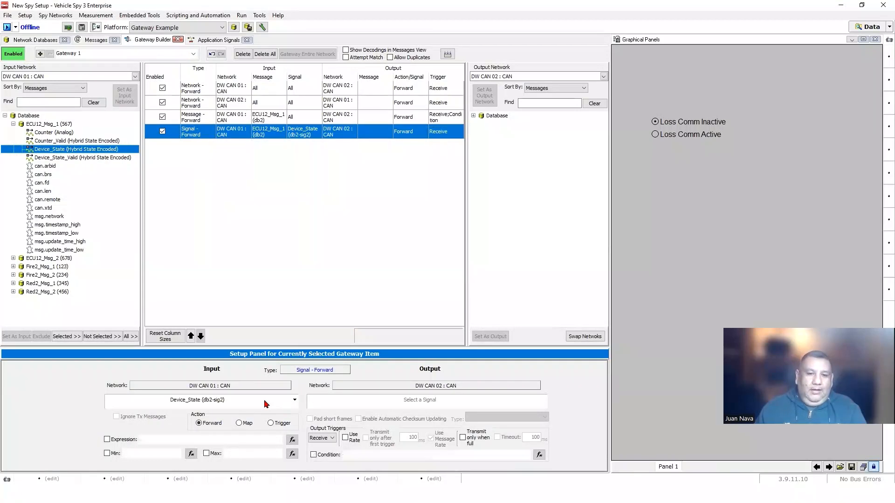
left_click(225, 120)
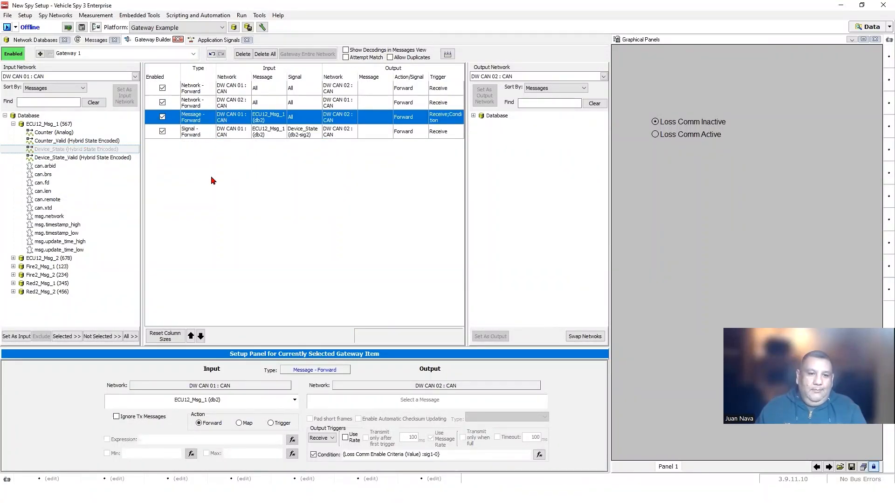
left_click(230, 131)
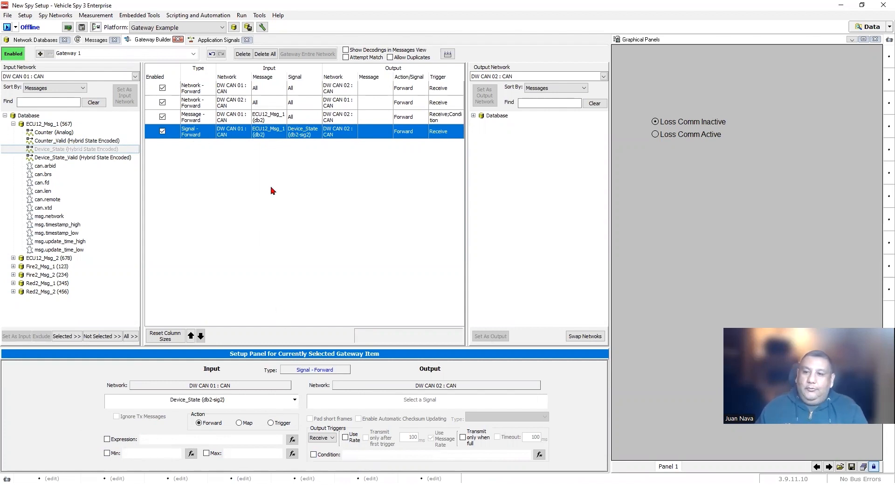
- Add two application signals and name them State Enable and State Value
left_click(206, 41)
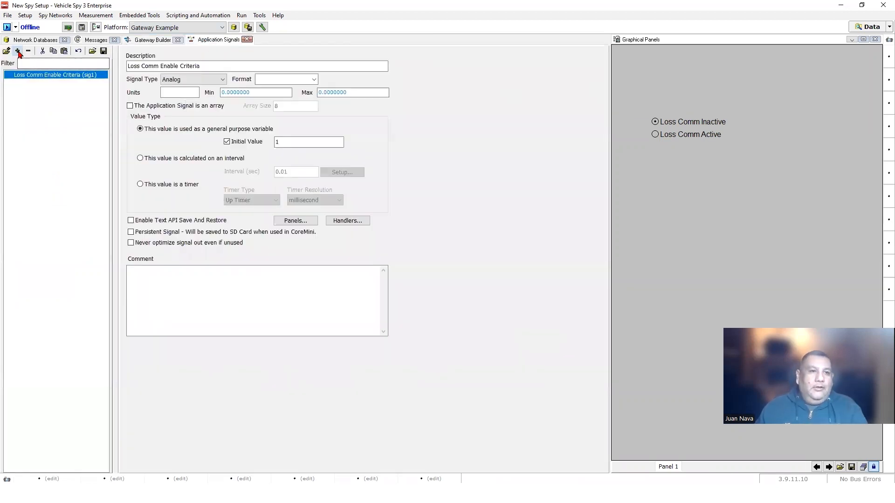
left_click(16, 51)
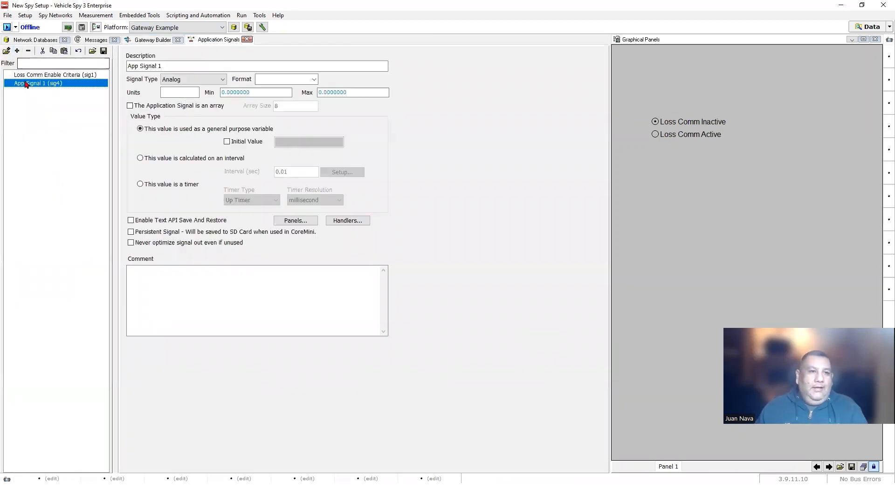
left_click(17, 51)
left_click(38, 84)
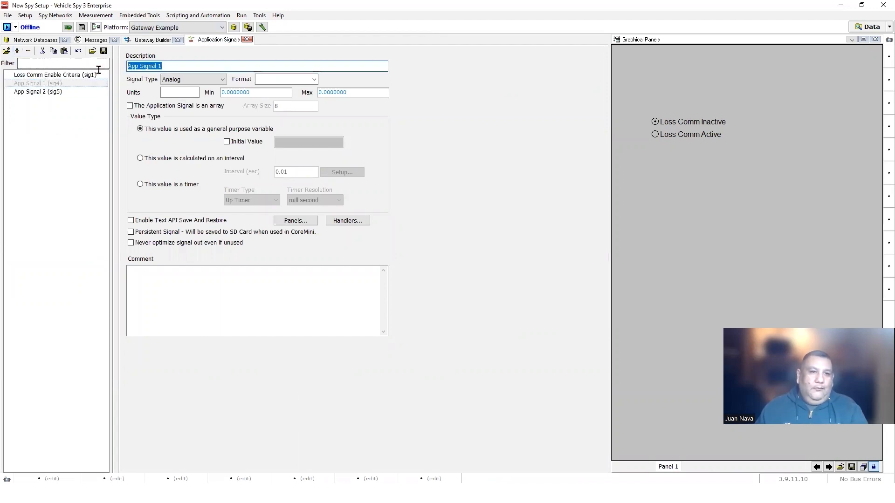
type("State")
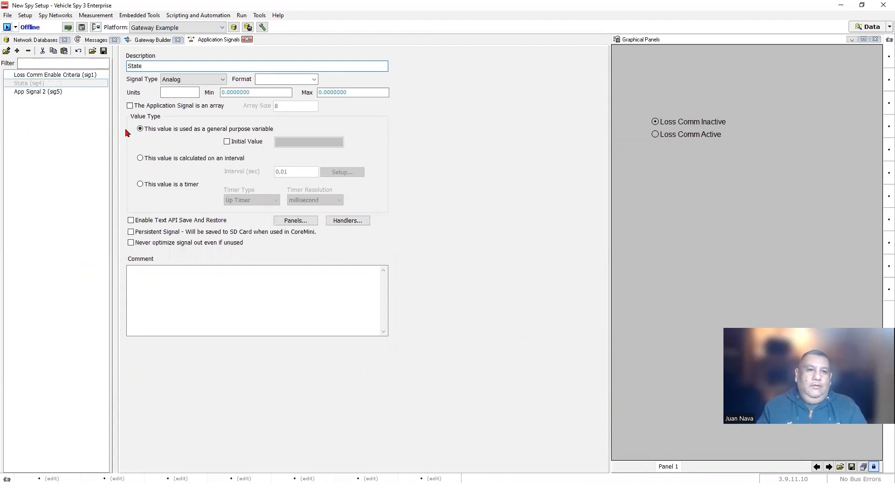
type(" Enable")
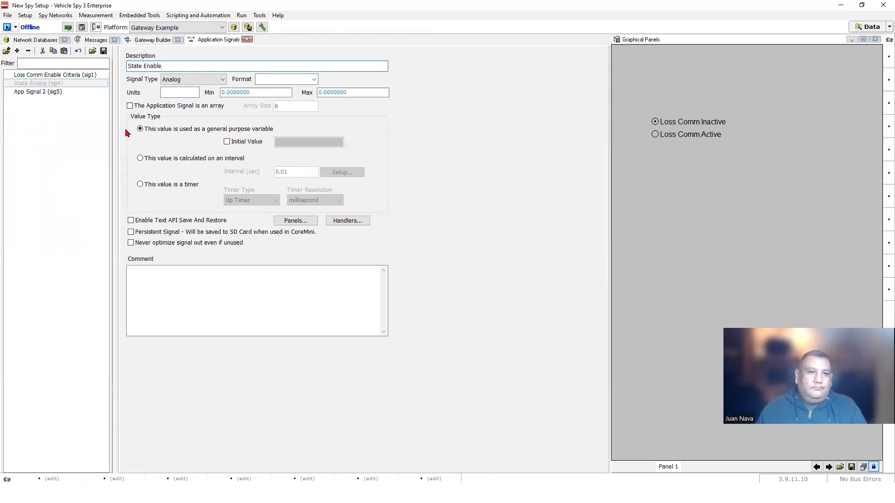
left_click(48, 92)
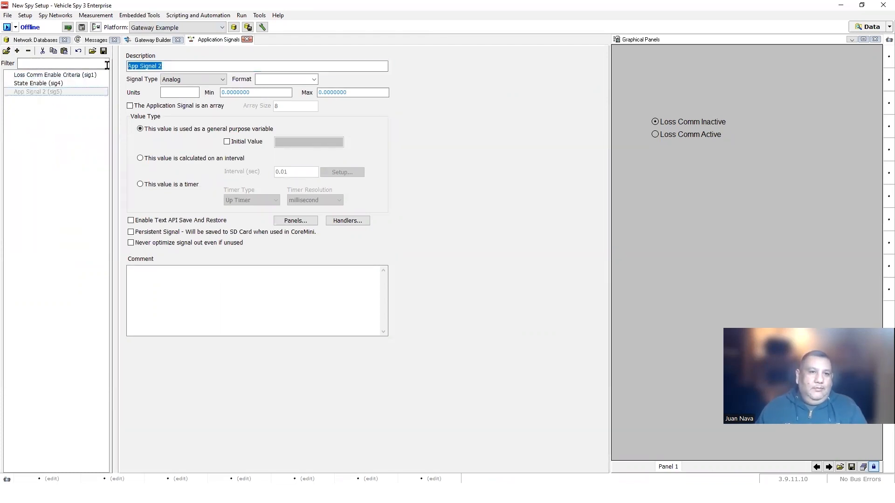
type("State ")
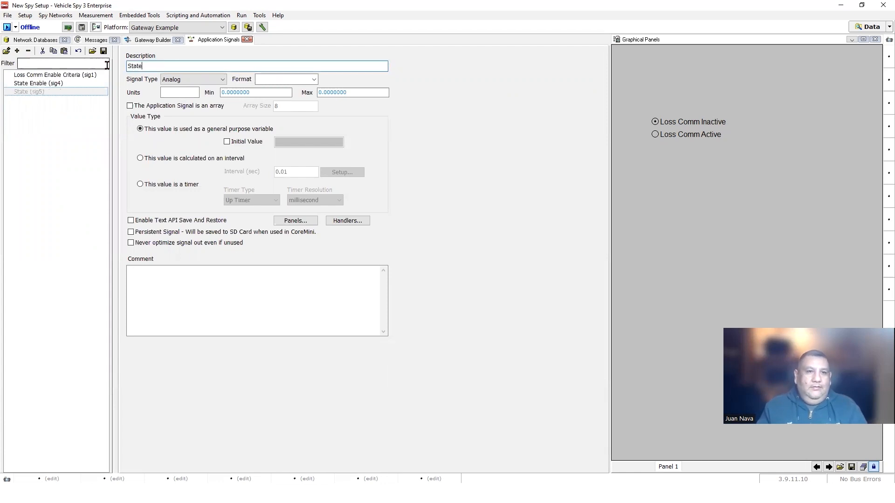
type("Value")
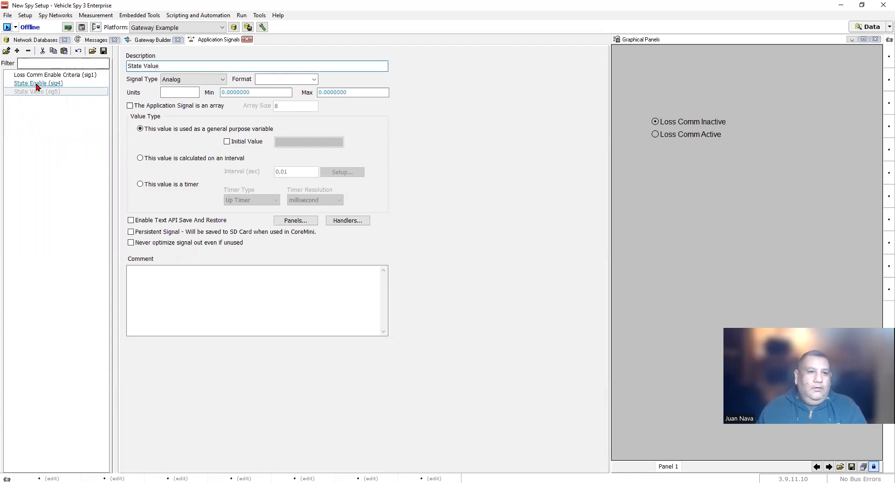
- Give State Enable an initial value of 1 and State Value an initial value of 0
left_click(35, 83)
left_click(227, 143)
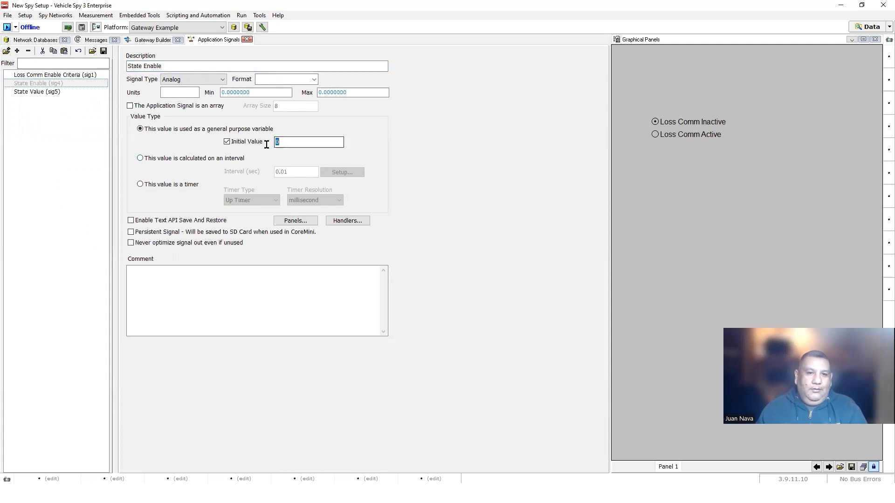
double_click(281, 145)
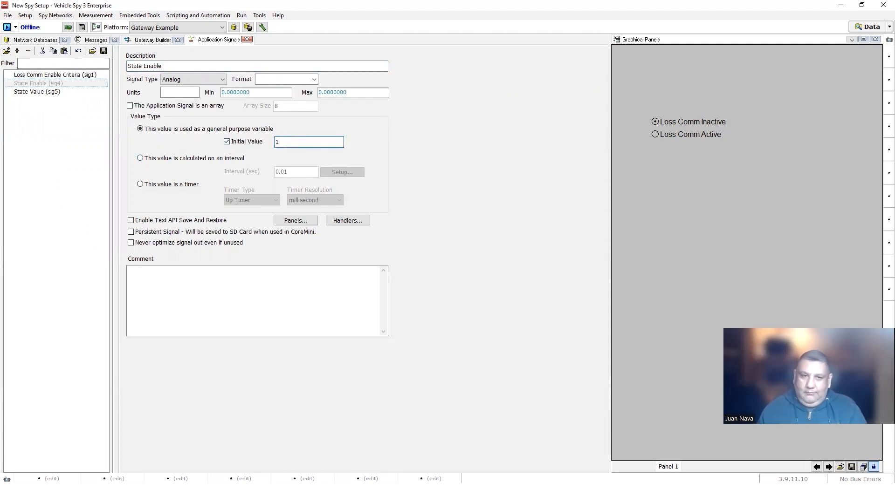
left_click(36, 91)
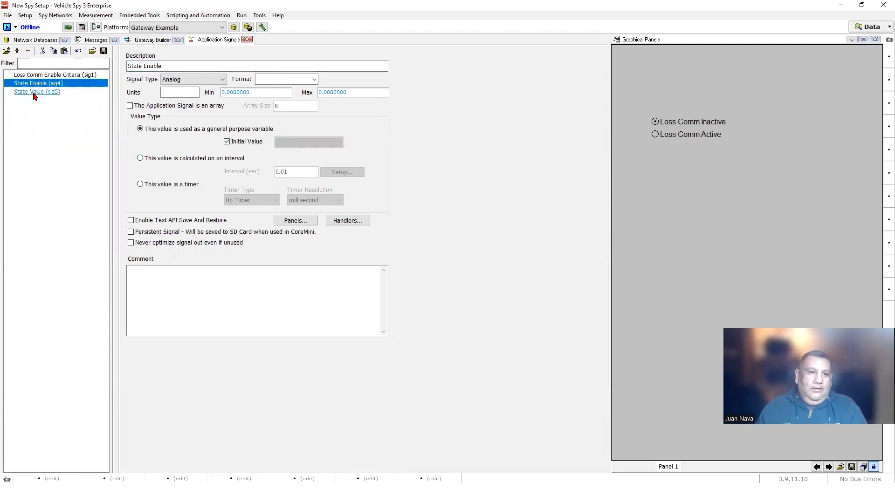
left_click(247, 142)
- Review the Loss Comm Enable Criteria, State Enable and State Value signal settings
left_click(28, 126)
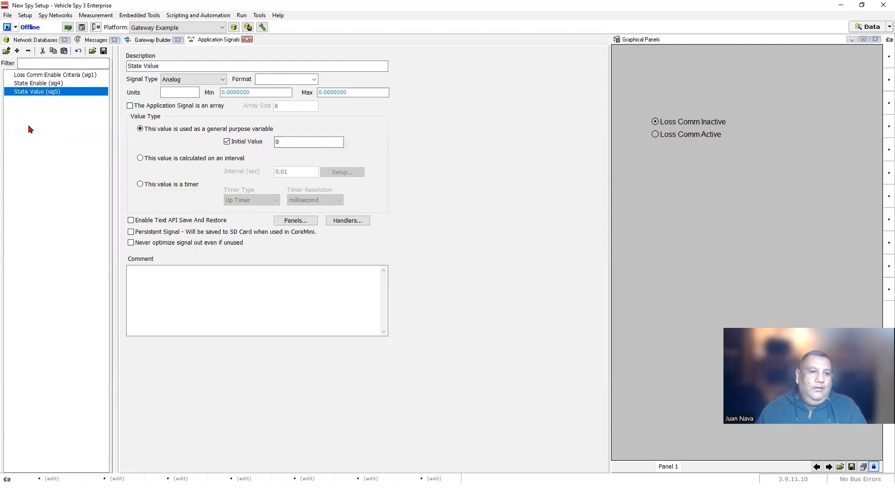
left_click(45, 75)
left_click(42, 84)
left_click(43, 93)
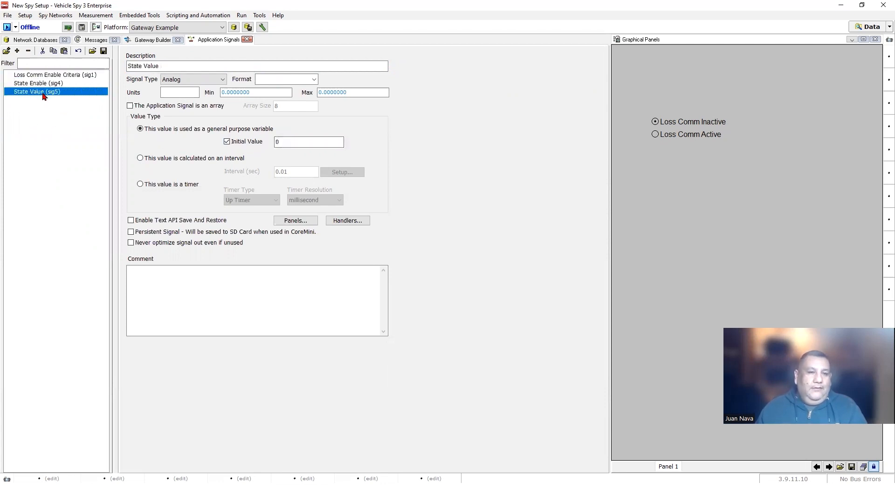
left_click(45, 76)
left_click(45, 83)
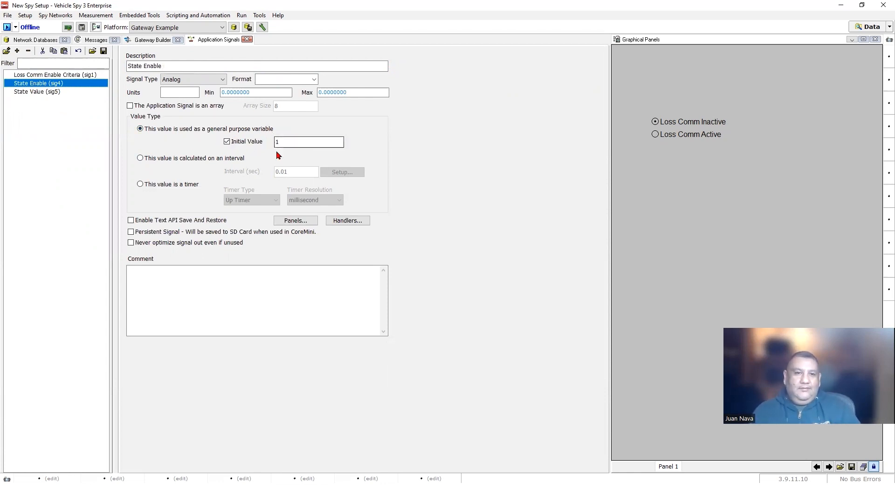
left_click(46, 75)
left_click(152, 40)
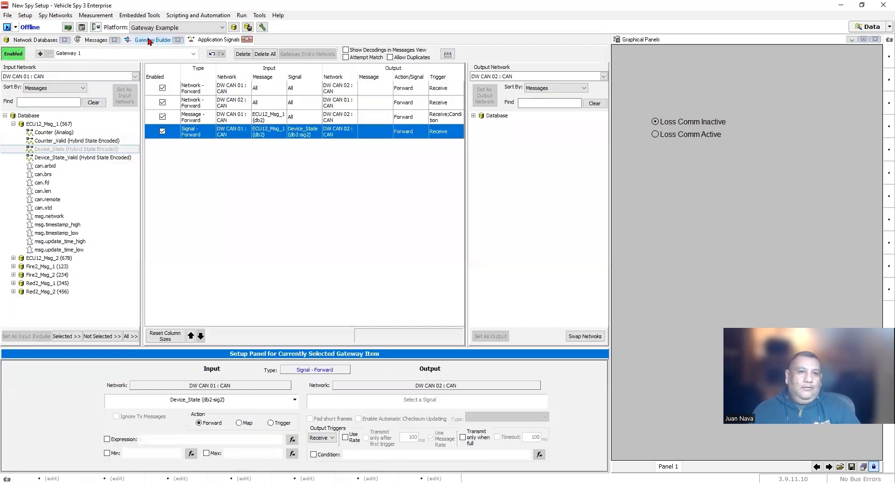
- Set the Device_State rule's expression to the State Value application signal
left_click(107, 440)
left_click(292, 439)
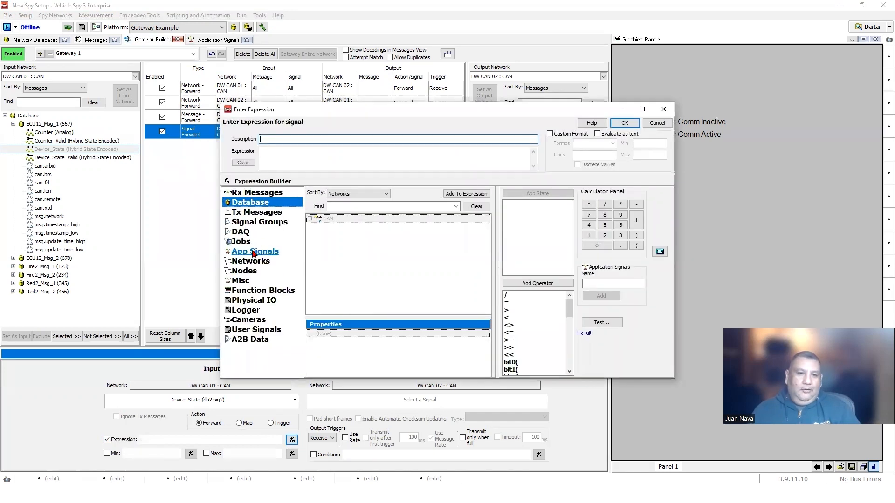
left_click(247, 252)
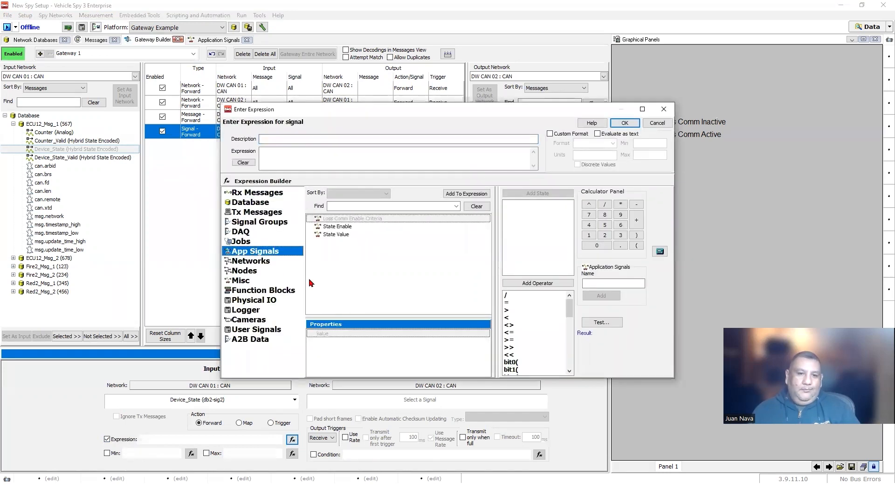
double_click(342, 236)
left_click(625, 124)
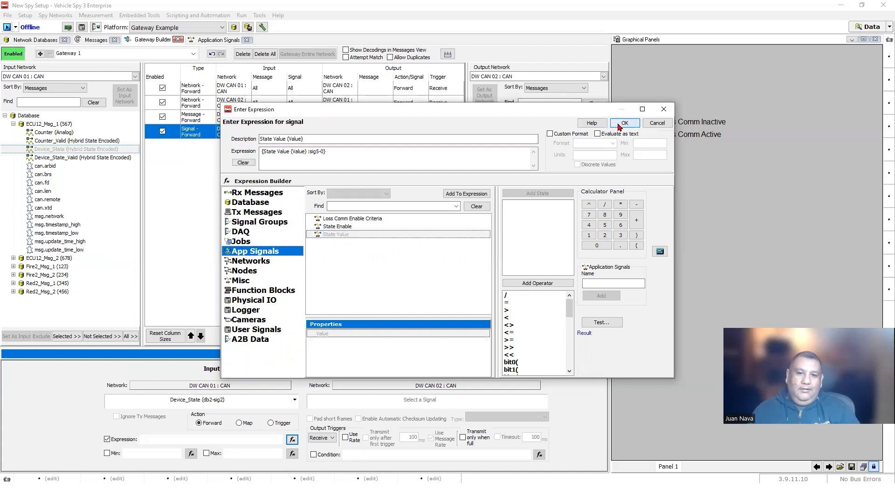
- Set the Device_State rule's forwarding condition to State Enable
left_click(313, 455)
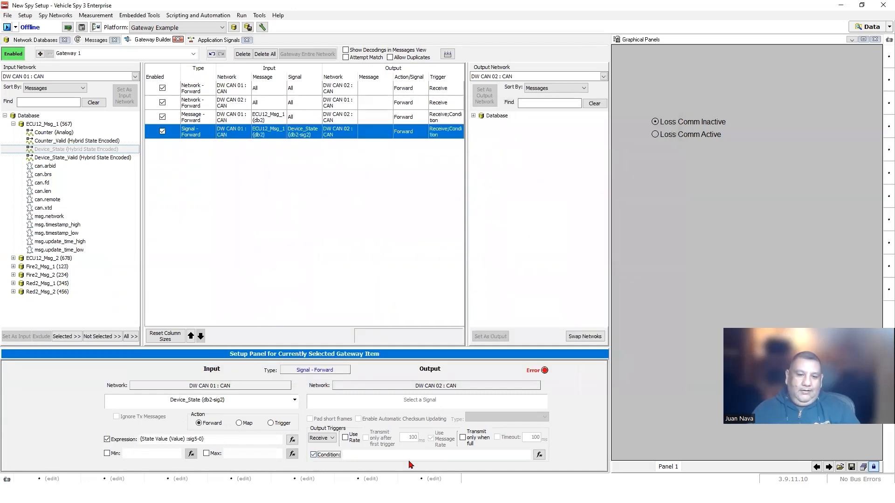
left_click(540, 458)
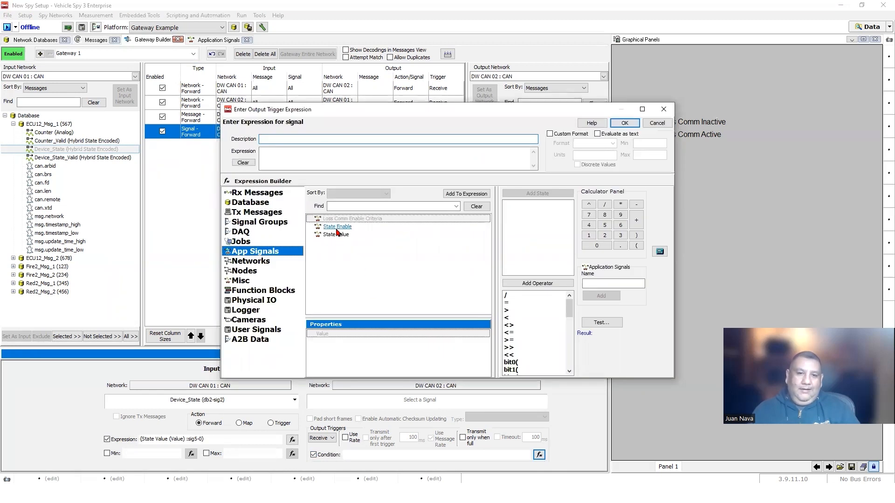
double_click(337, 227)
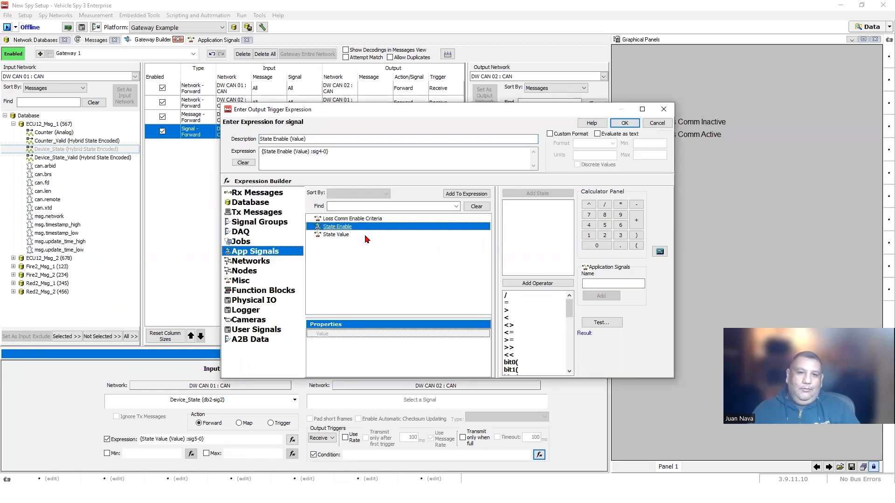
left_click(624, 122)
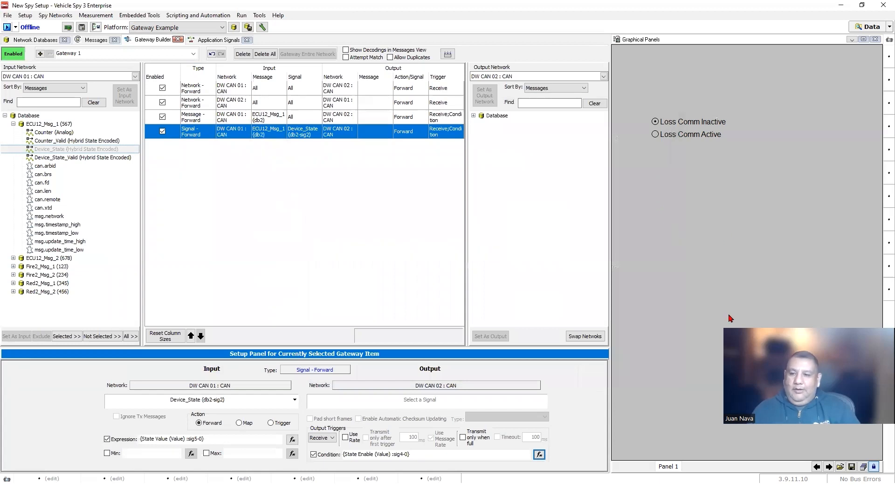
- Unlock and widen the panel, and paste a copy of the Loss Comm Inactive radio button below the pair
left_click(874, 467)
left_click_drag(610, 254, 416, 254)
left_click(479, 127)
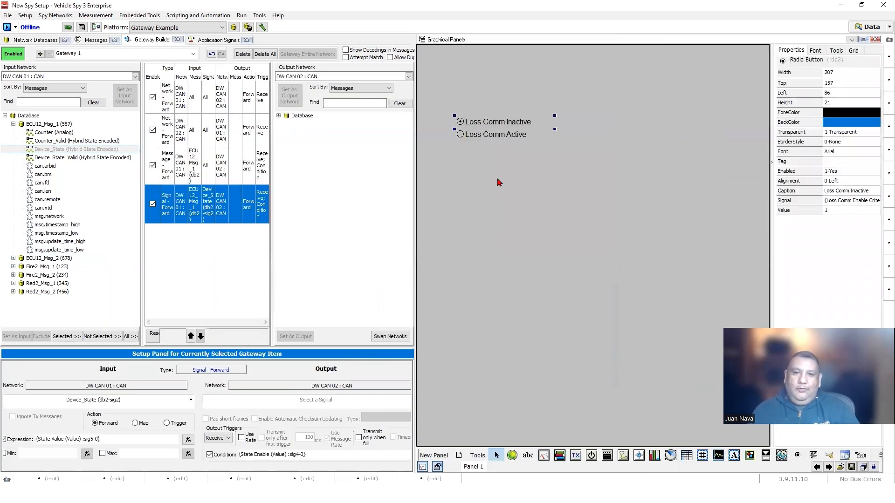
right_click(499, 124)
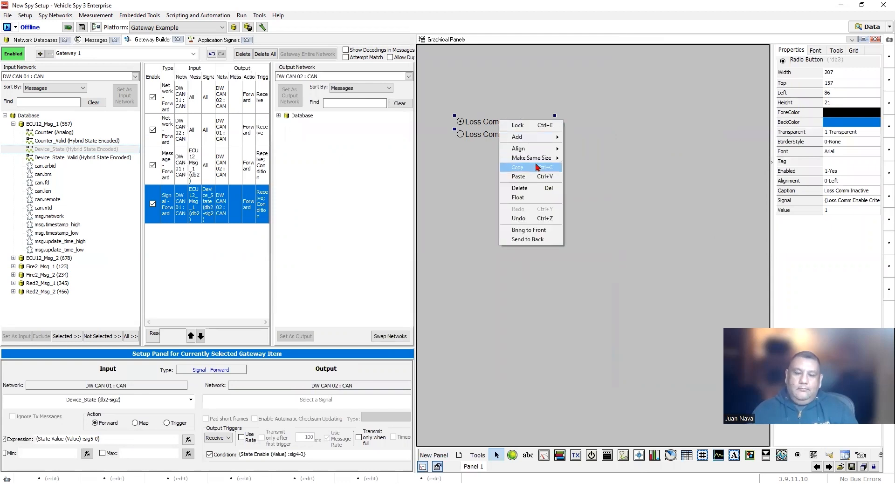
left_click(486, 208)
right_click(486, 208)
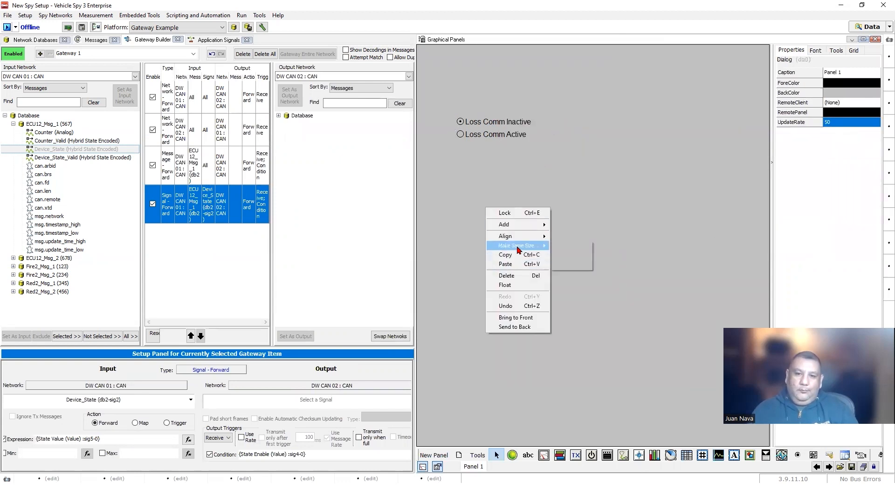
left_click(504, 265)
left_click_drag(503, 133, 499, 183)
- Bind the new radio option to State Enable, captioned 'State Enable' with value 0
left_click(838, 204)
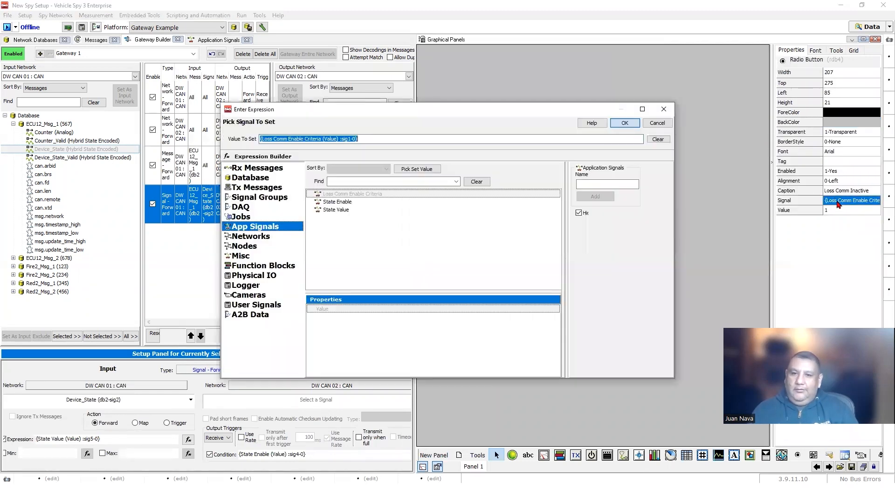
left_click(341, 204)
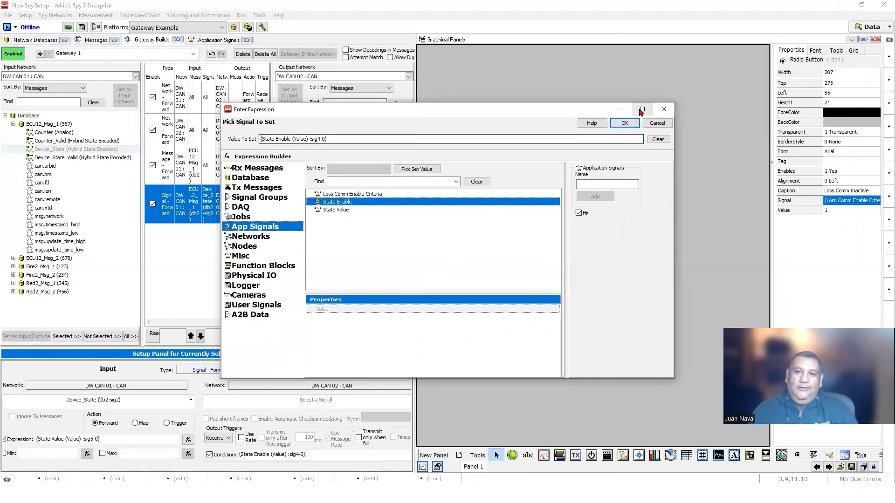
left_click(626, 123)
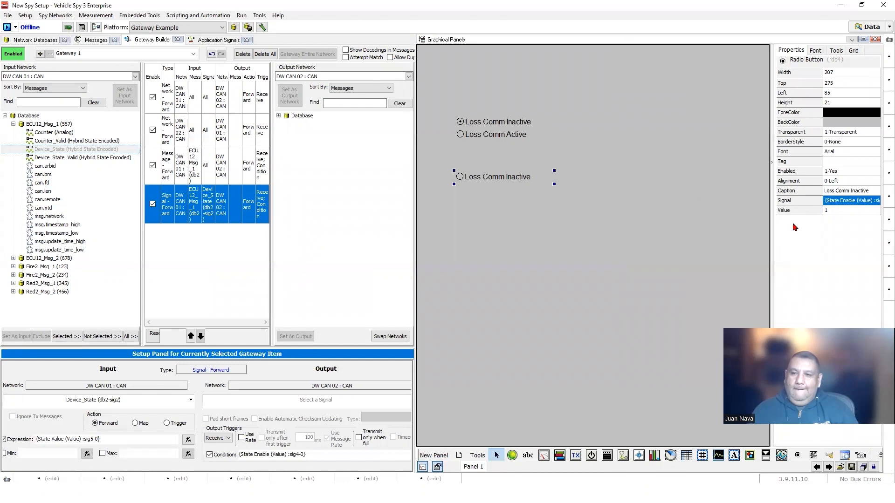
left_click(853, 192)
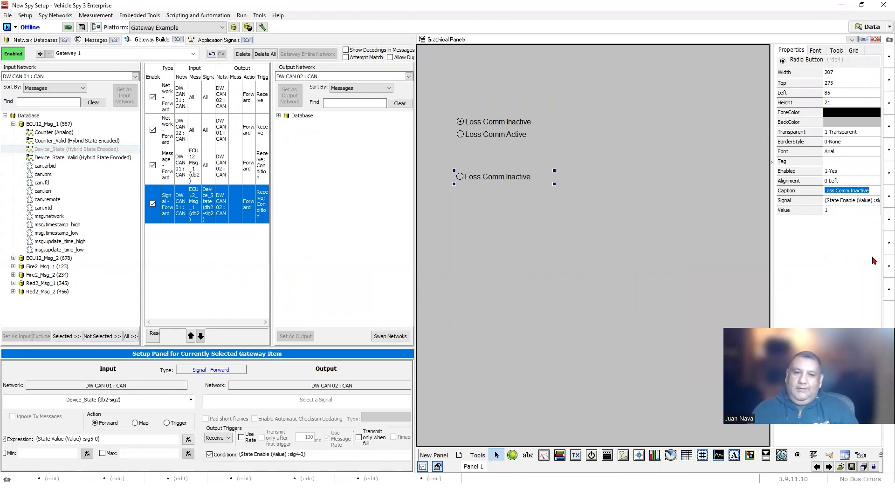
type("State")
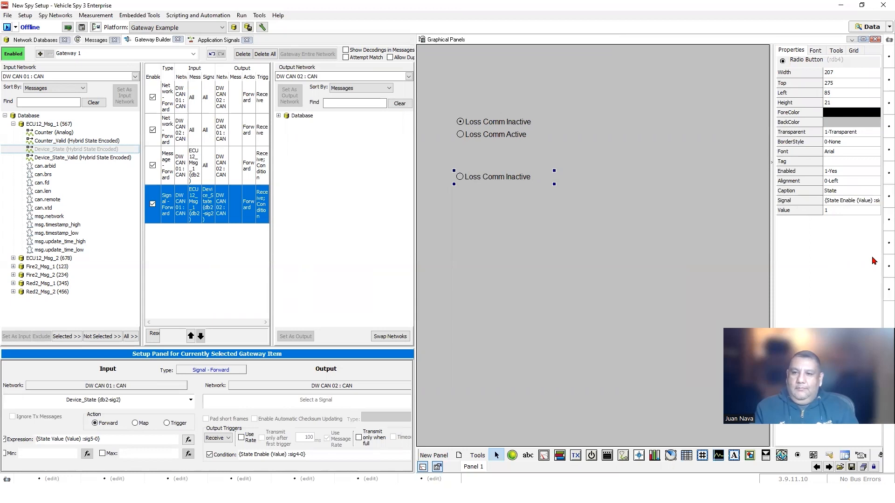
type(" Enable")
left_click(848, 210)
type("0")
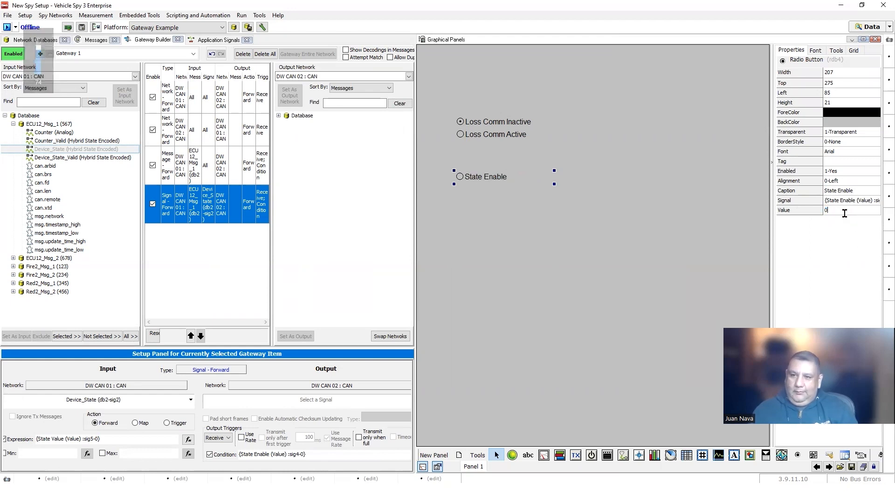
- Duplicate the option below as 'State Disable' with value 1
right_click(497, 183)
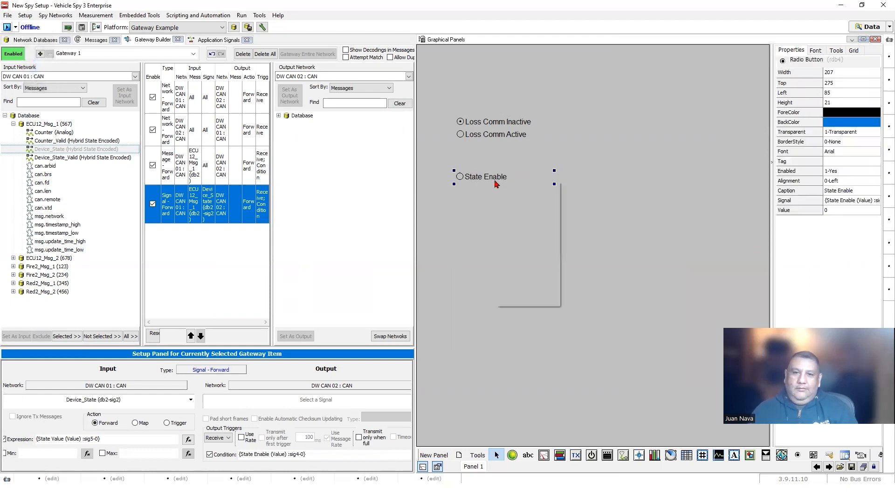
left_click(517, 229)
right_click(482, 204)
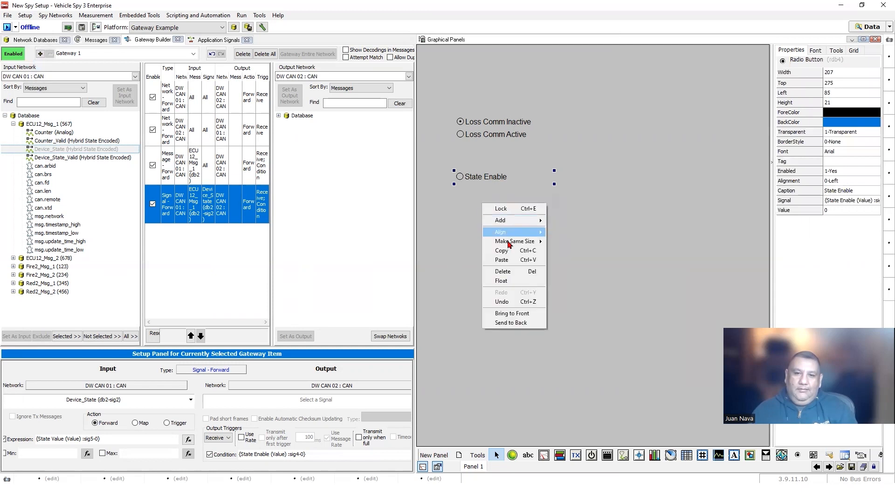
left_click(510, 258)
left_click_drag(487, 186, 488, 200)
left_click(841, 191)
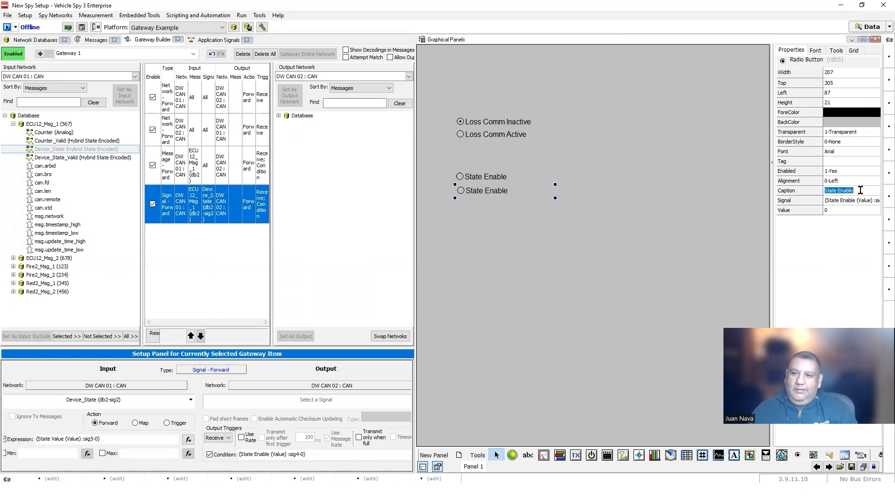
key("BackSpace")
key("BackSpace")
type("Dis")
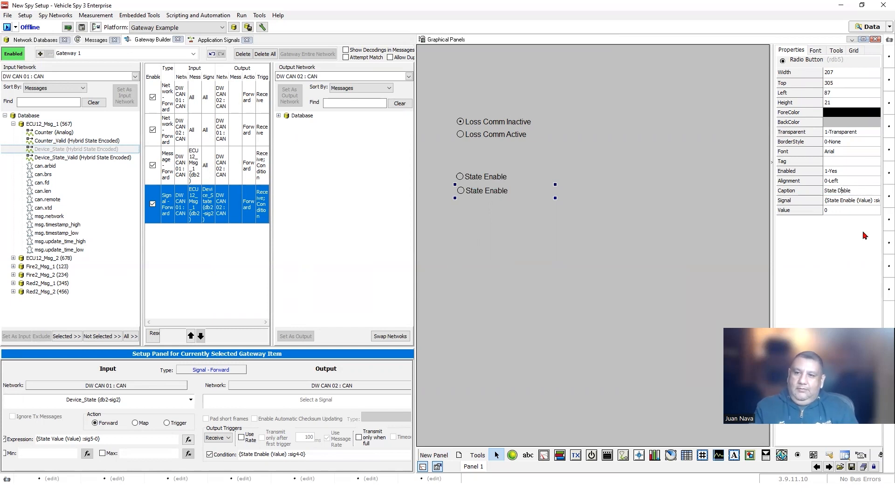
left_click(842, 211)
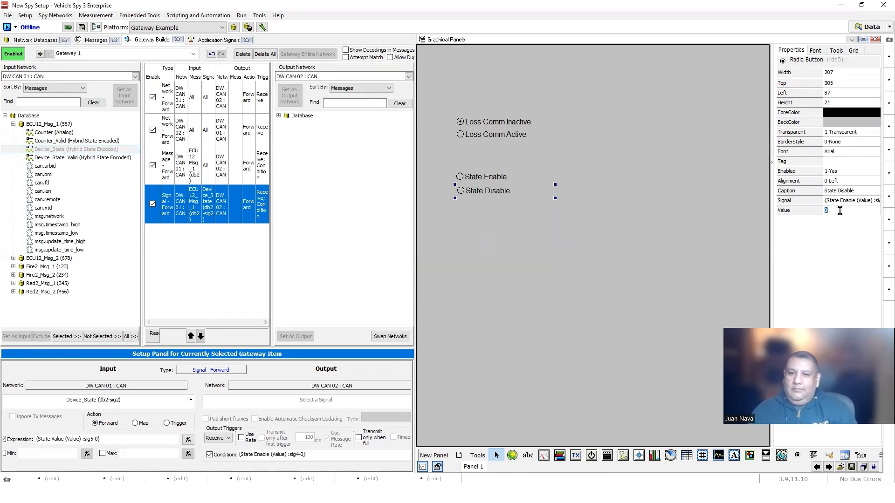
left_click(854, 204)
- Review the Loss Comm Inactive, Loss Comm Active, State Enable and State Disable options
left_click(522, 182)
left_click(499, 124)
left_click(499, 138)
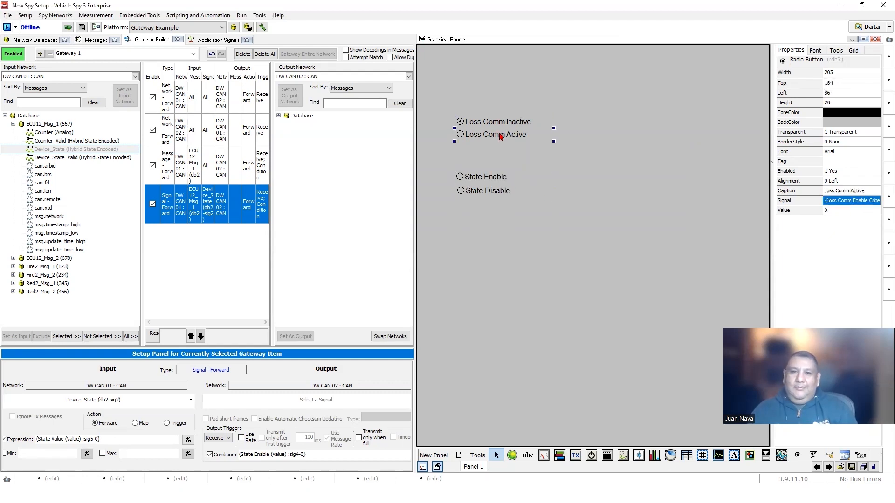
left_click(487, 178)
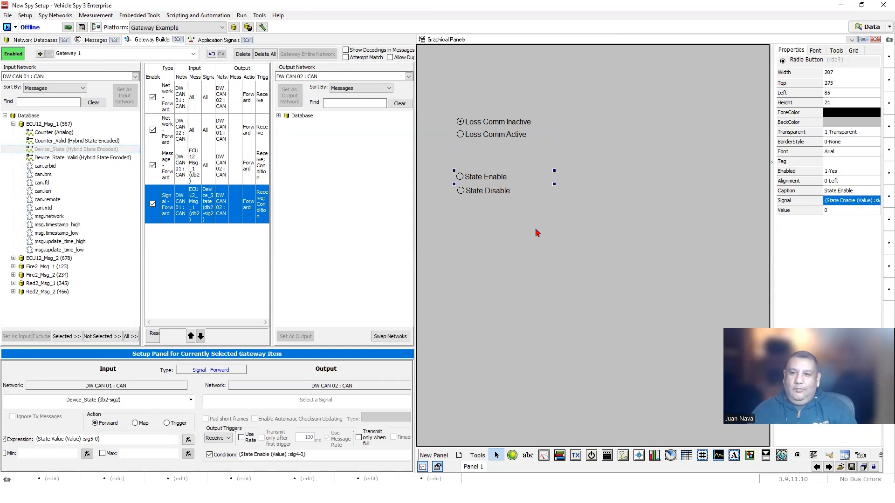
left_click(485, 195)
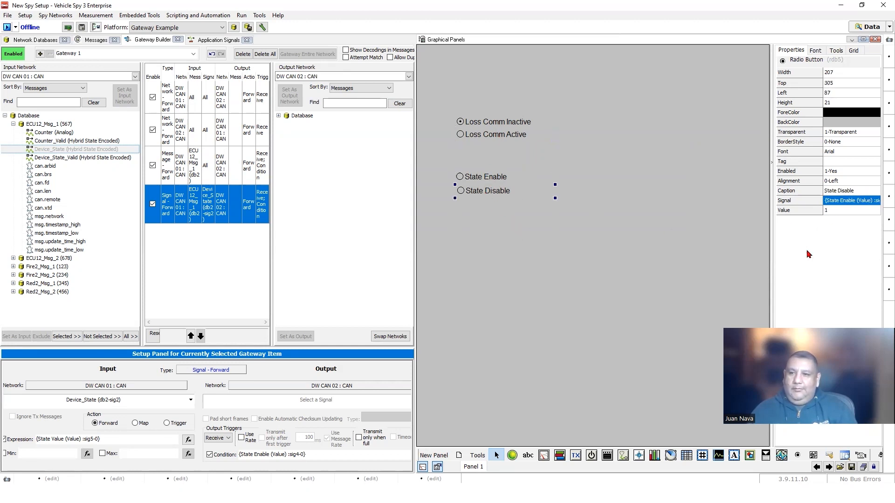
left_click(715, 220)
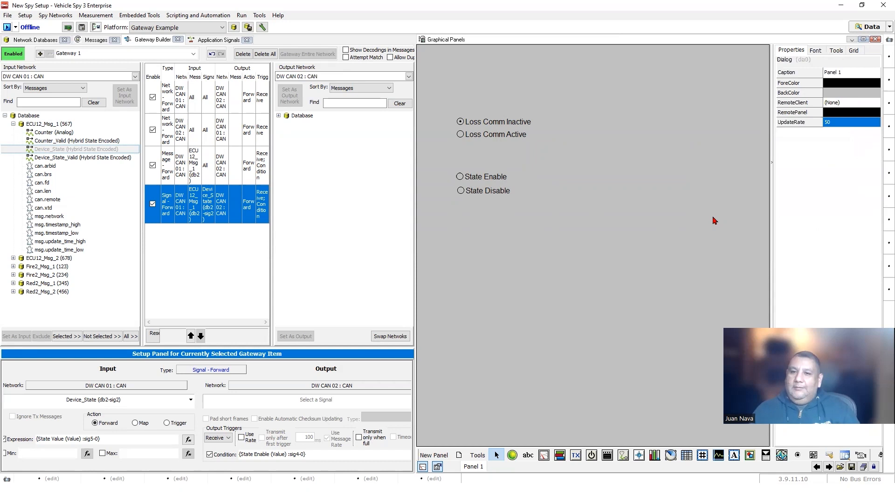
left_click(486, 175)
left_click(485, 193)
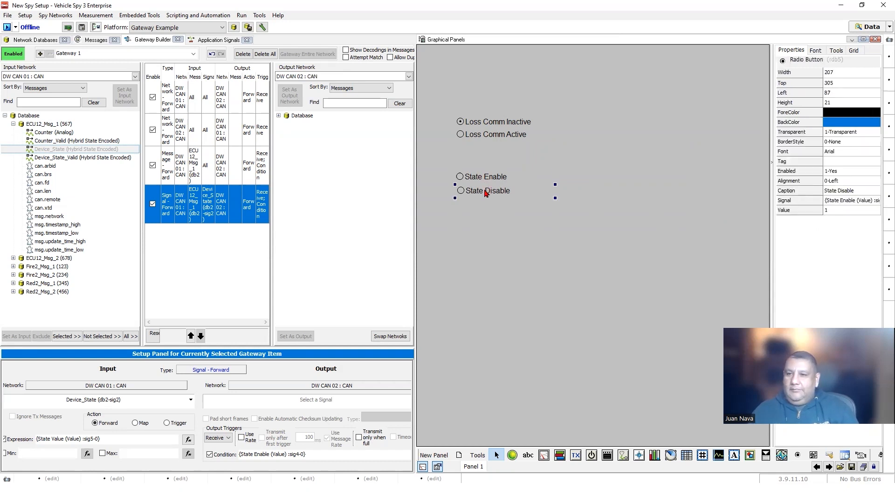
- Align the left edges of all four radio options and place a drop-down list on the panel
left_click_drag(525, 231, 449, 112)
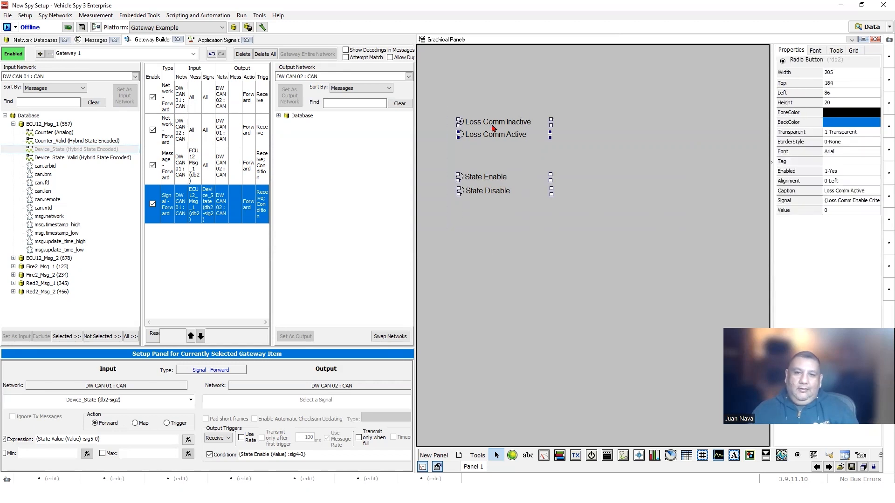
right_click(493, 128)
mouse_move(536, 154)
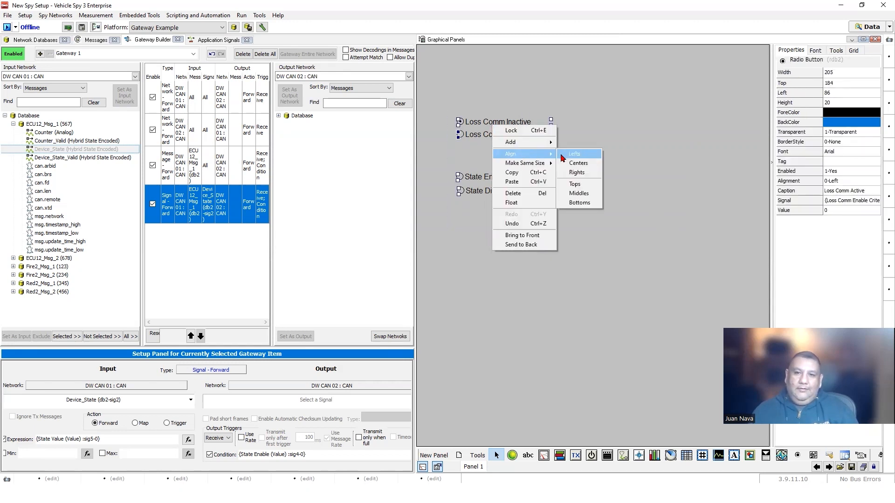
left_click(574, 154)
left_click(540, 270)
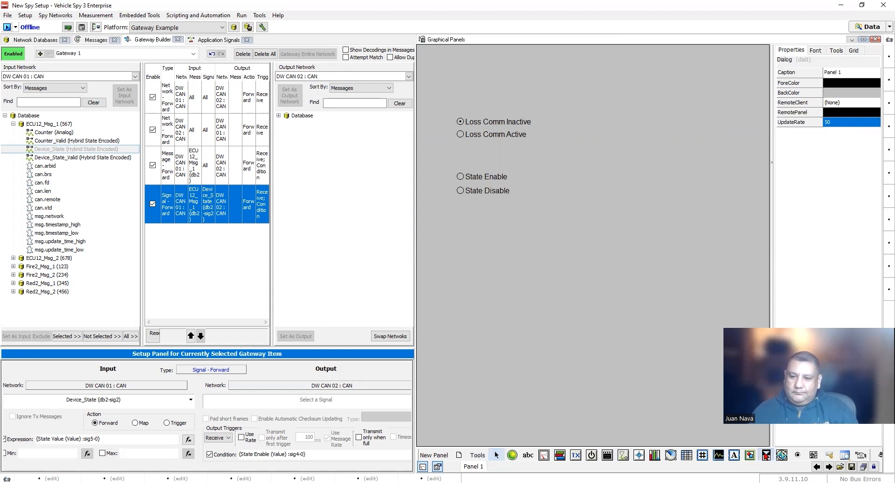
left_click(540, 179)
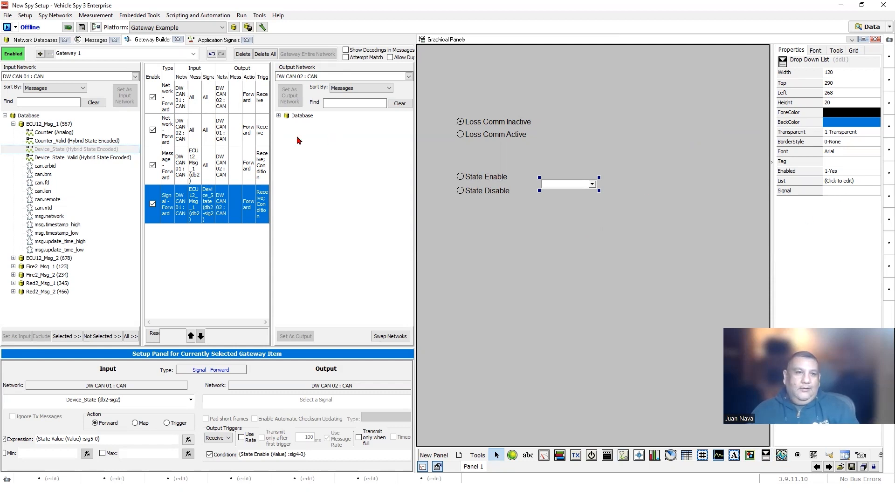
- Check the State Enable and State Value application signals, leaving State Value's type as Analog
left_click(217, 40)
left_click(37, 92)
left_click(38, 84)
left_click(39, 93)
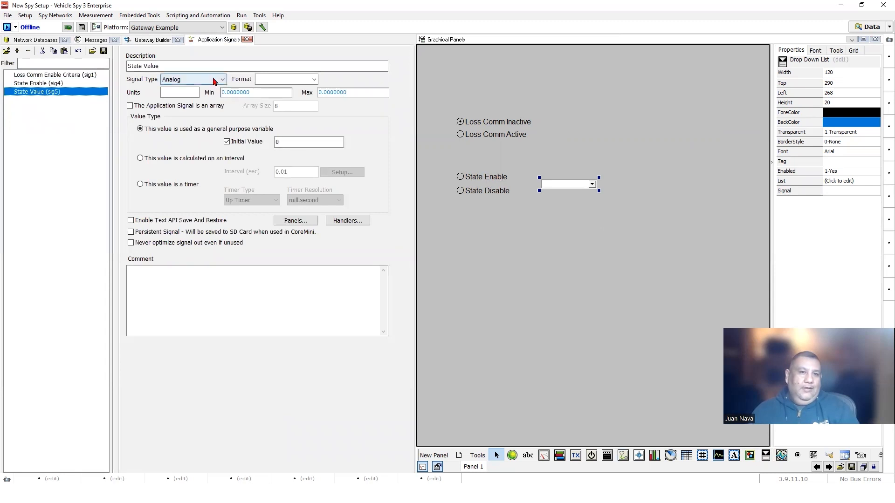
left_click(215, 80)
left_click(100, 125)
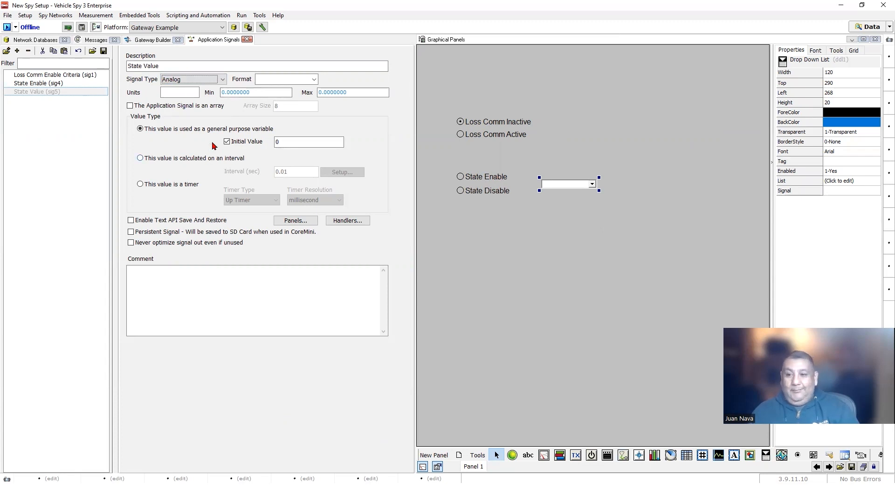
- Bind the drop-down's Signal to DW CAN 01 > ECU12_Msg_1 > Device_State
left_click(828, 192)
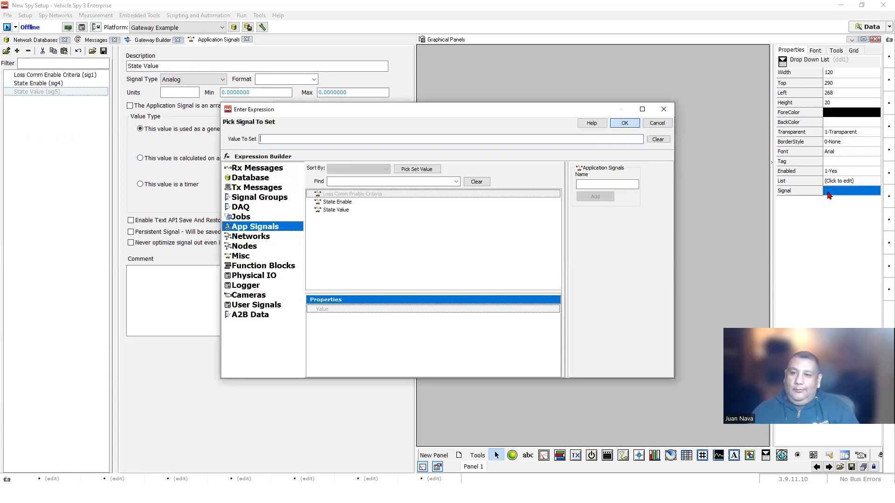
left_click(247, 178)
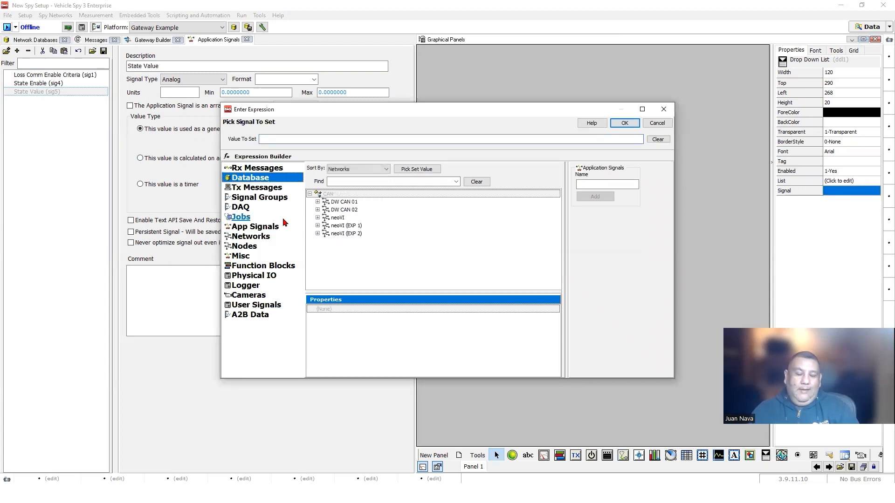
left_click(318, 203)
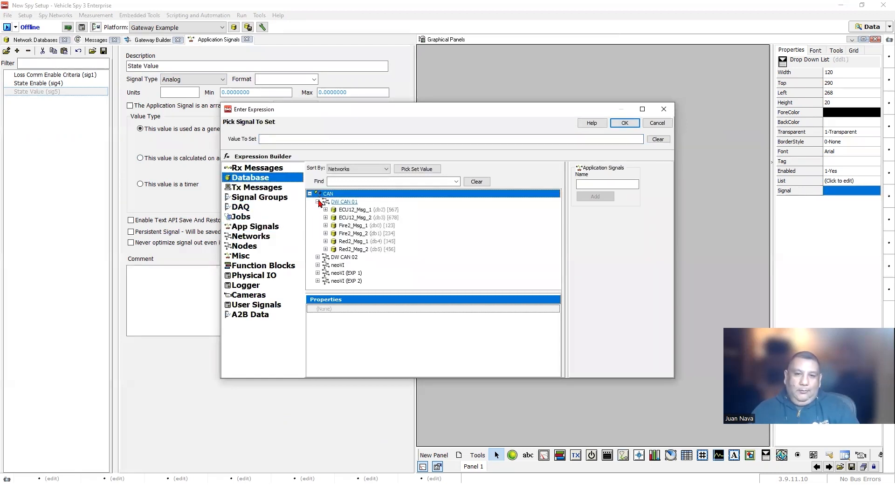
left_click(326, 210)
left_click(347, 210)
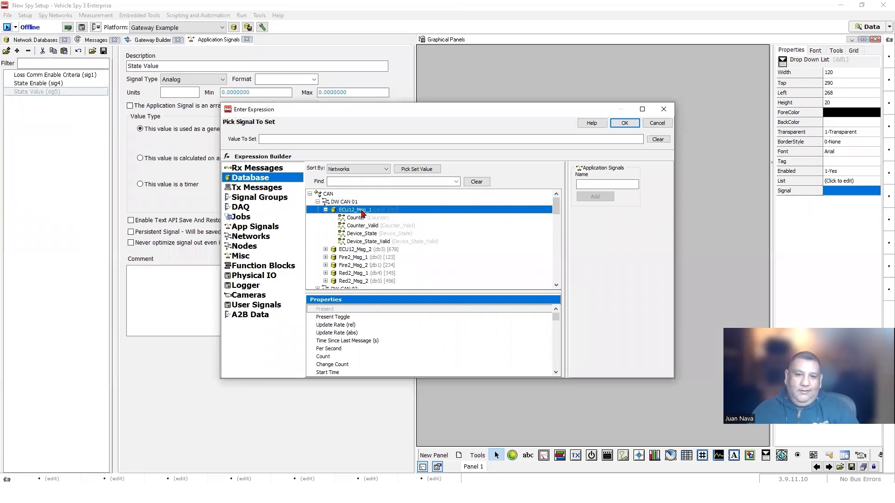
left_click(368, 233)
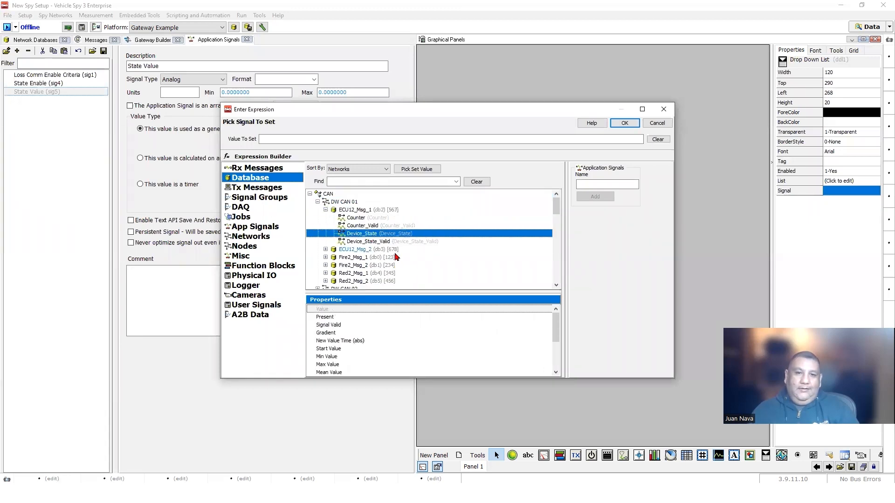
double_click(363, 233)
left_click(625, 124)
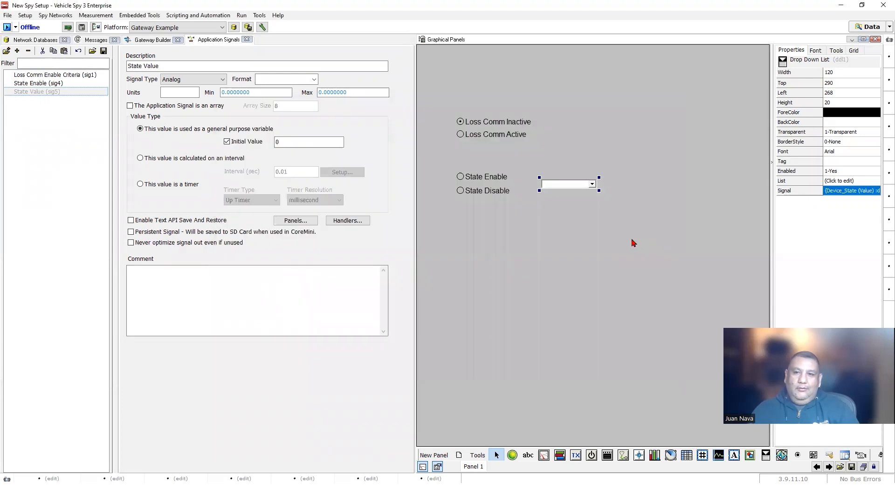
- Load the drop-down's list items from the Device_State signal's states
left_click(841, 183)
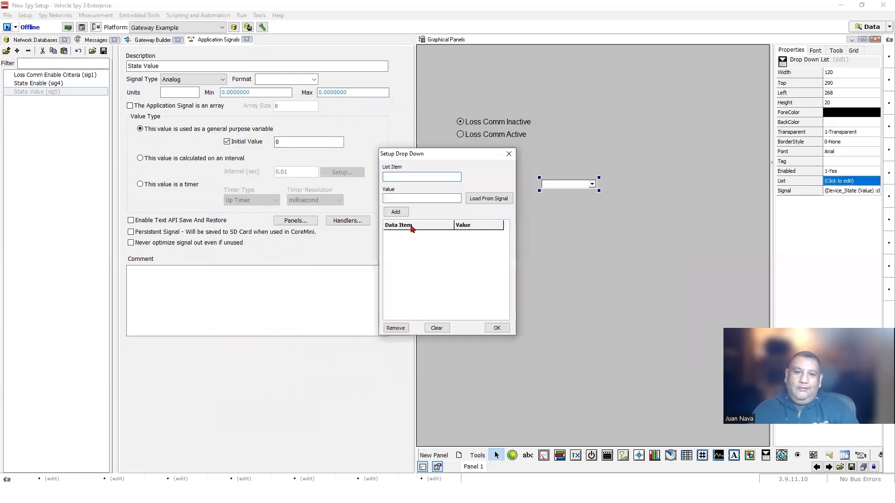
left_click(481, 199)
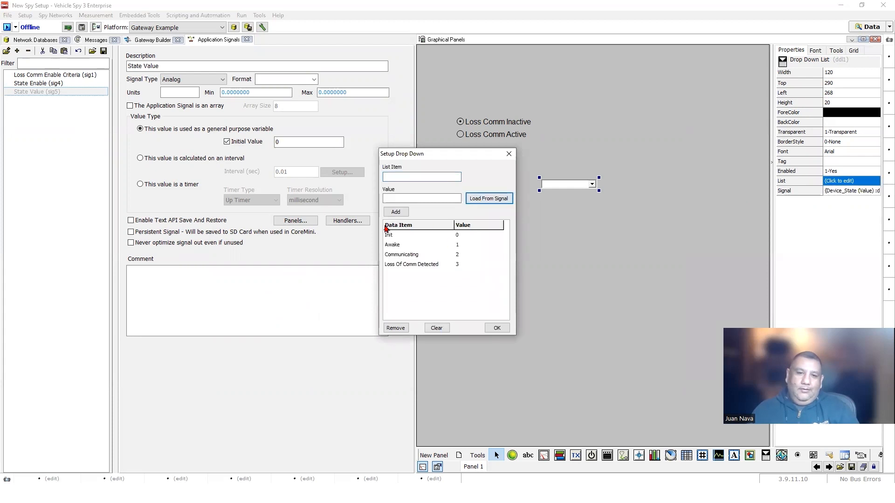
left_click(497, 328)
- Rebind the drop-down to the State Value application signal and lock the panel
left_click(842, 191)
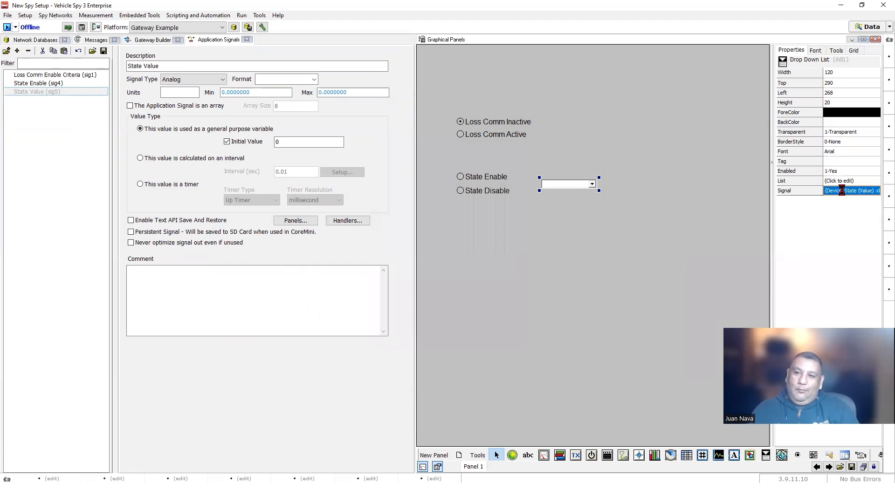
left_click(254, 228)
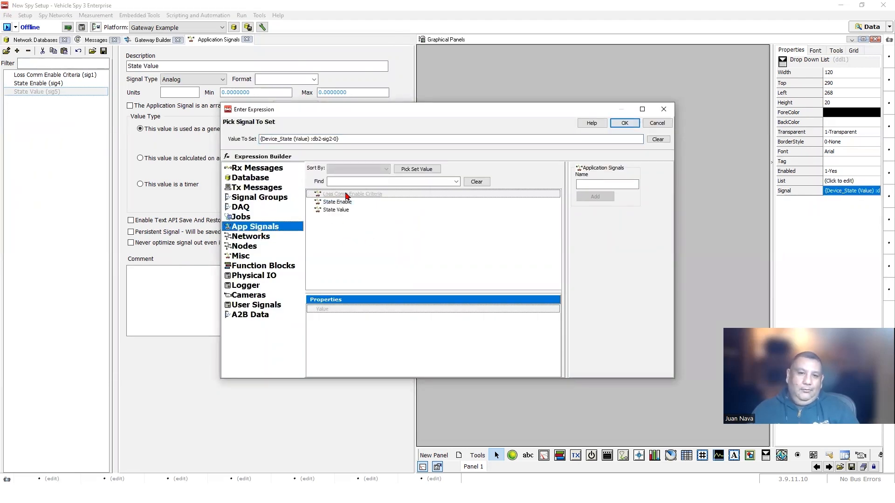
double_click(332, 210)
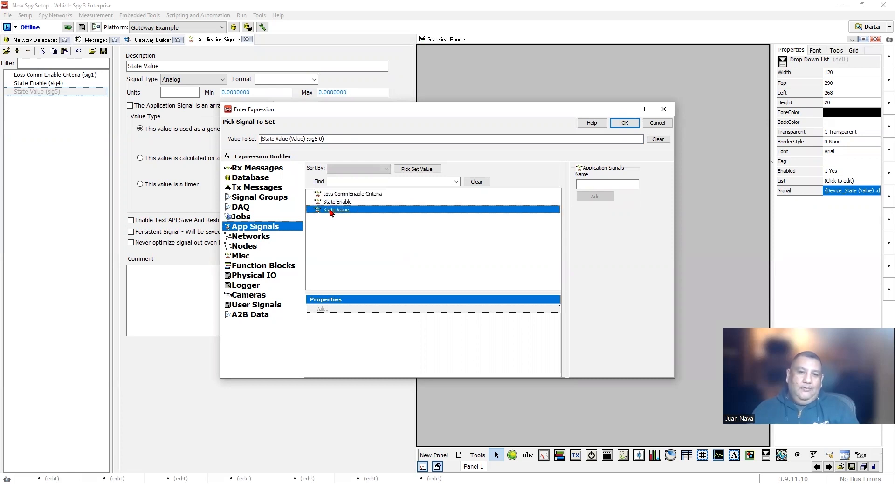
left_click(625, 123)
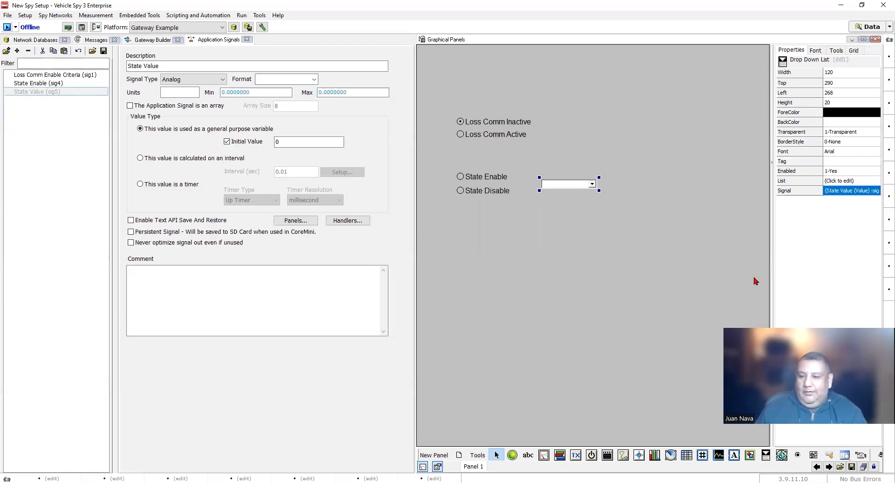
left_click(874, 468)
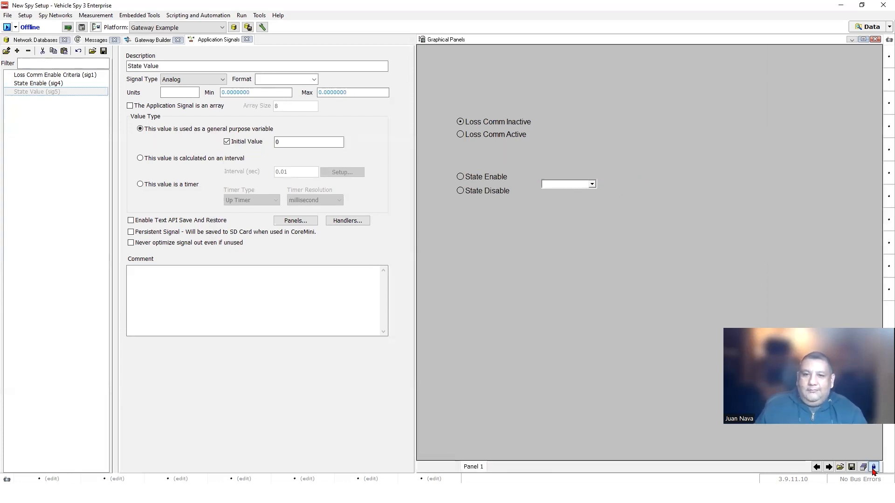
- Check the drop-down's Init, Awake, Communicating and Loss Of Comm Detected choices and narrow the panel
left_click(592, 184)
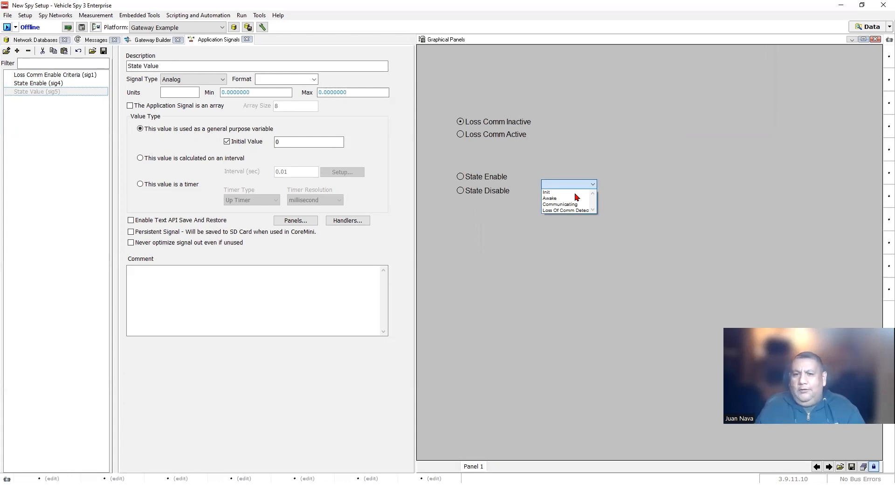
left_click(595, 228)
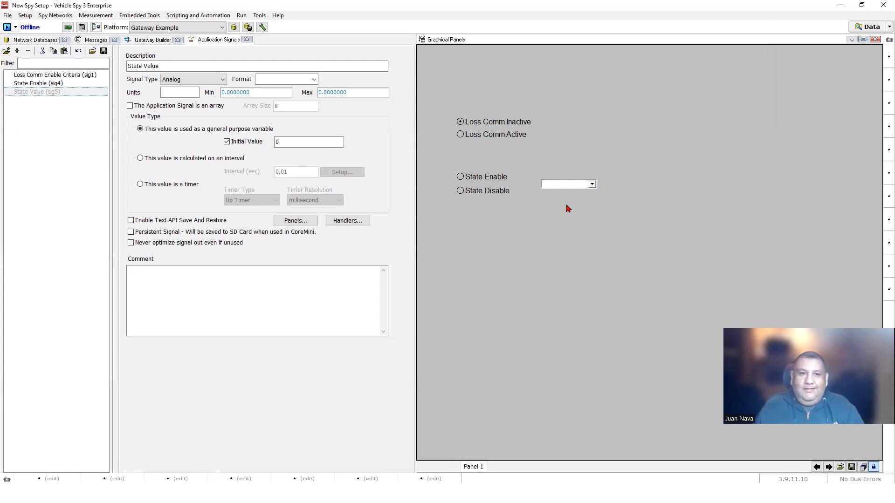
left_click_drag(416, 169, 675, 166)
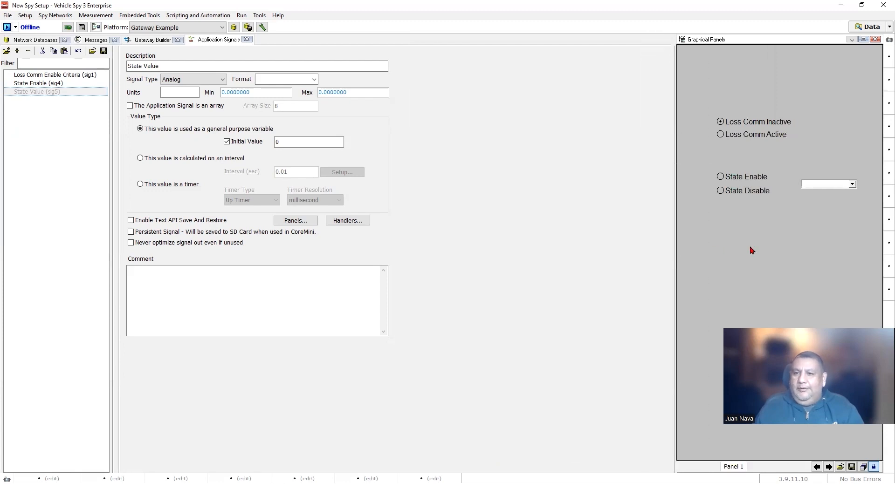
left_click(848, 185)
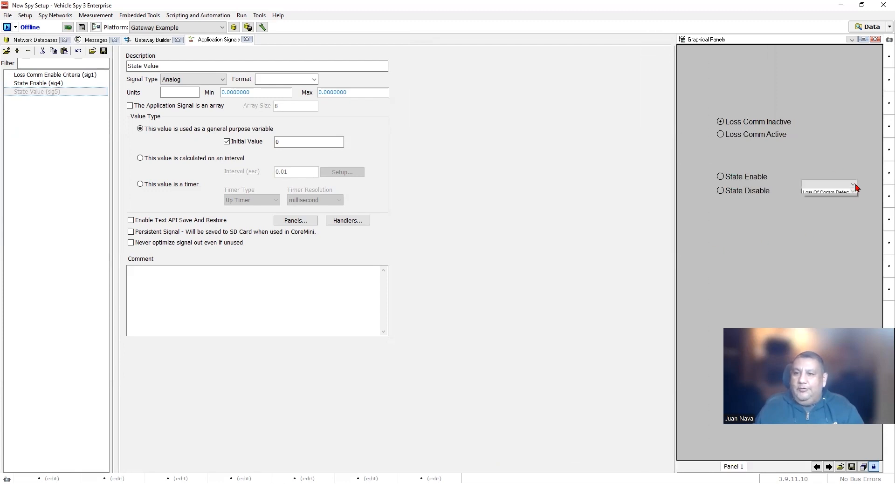
left_click(830, 230)
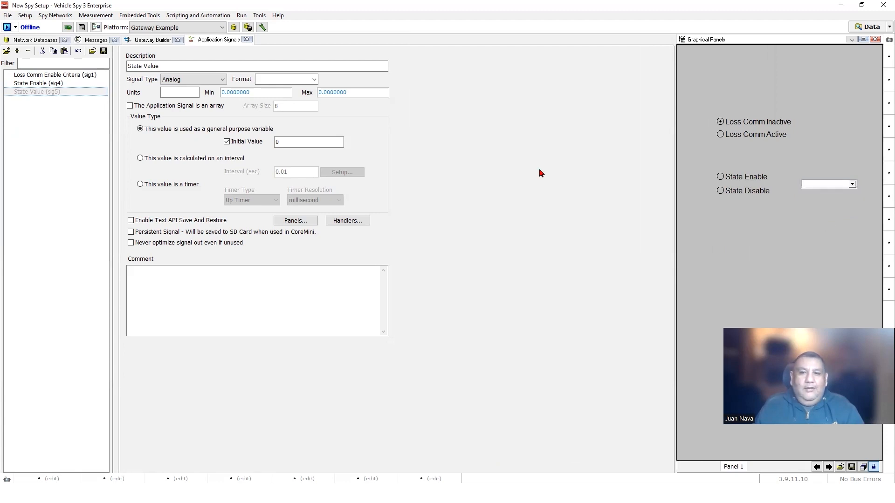
left_click(852, 185)
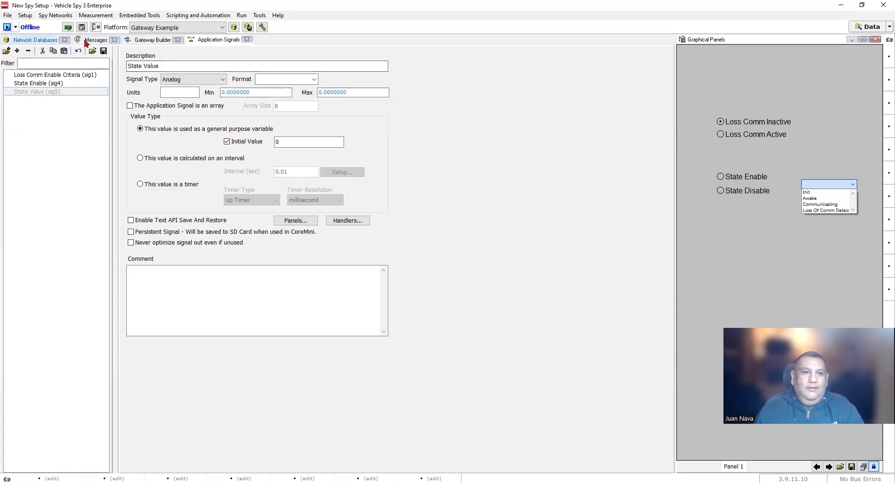
left_click(148, 40)
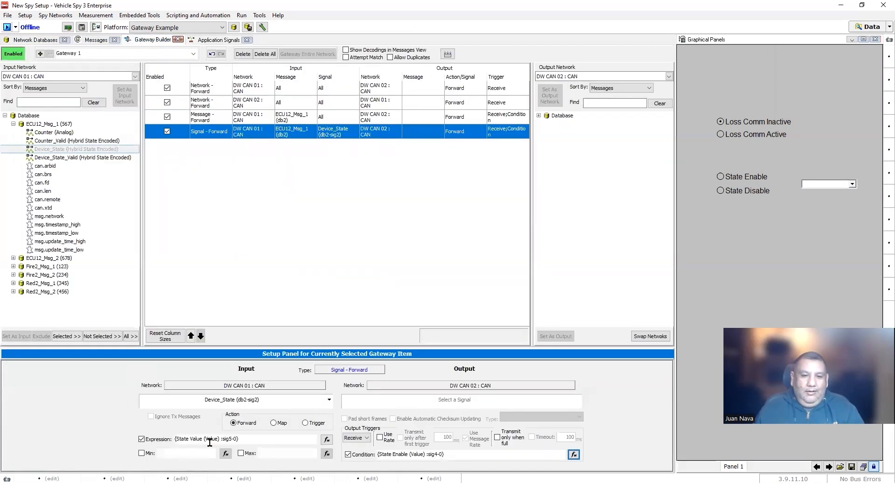
- Try a constant expression of 2 for the Device_State forwarding rule
left_click(327, 440)
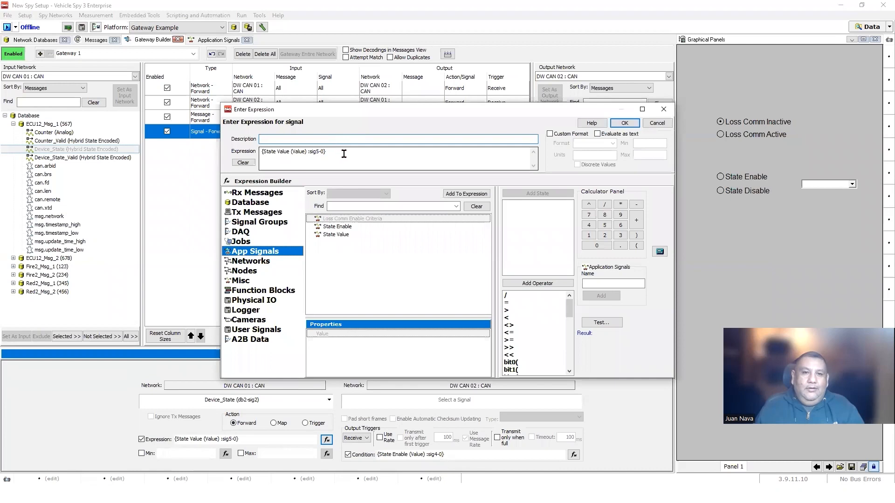
left_click_drag(344, 154, 224, 157)
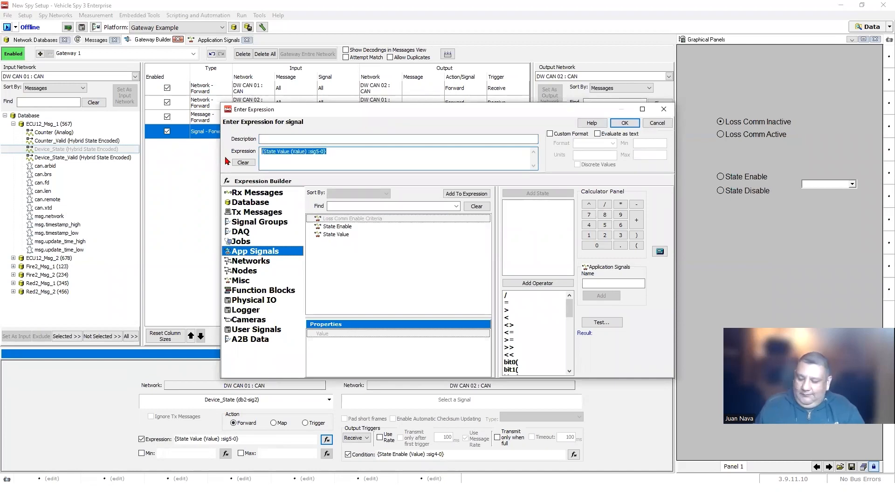
type("2")
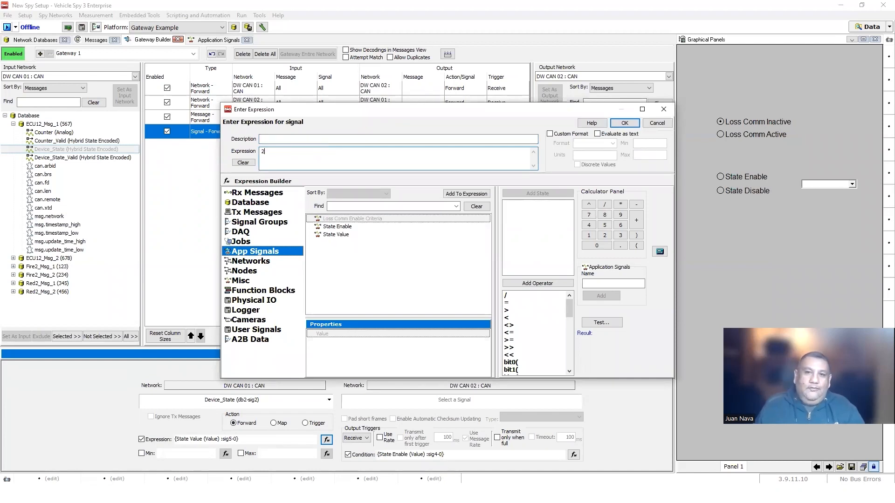
left_click(625, 123)
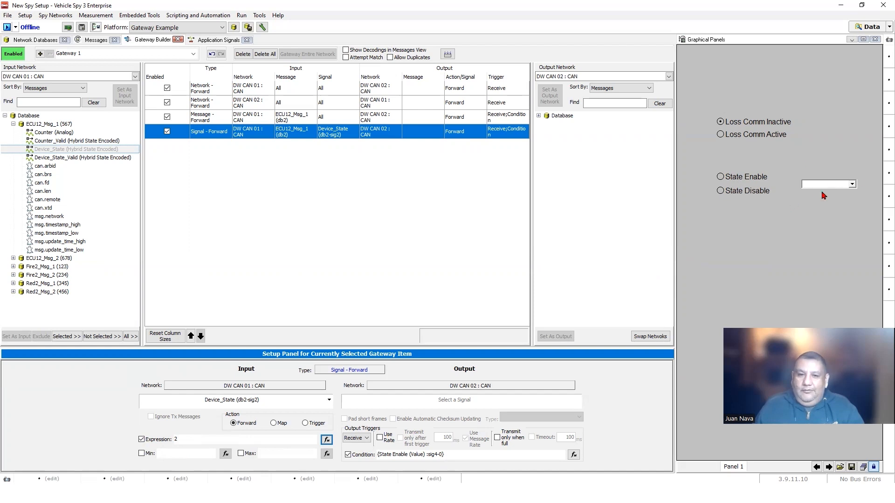
- Restore the Device_State expression to State Value and go online from the Messages view
left_click(327, 441)
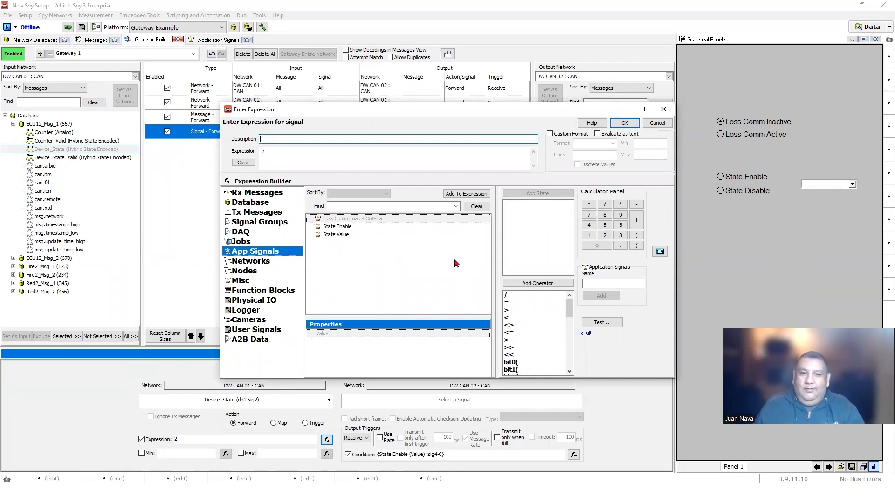
left_click(245, 164)
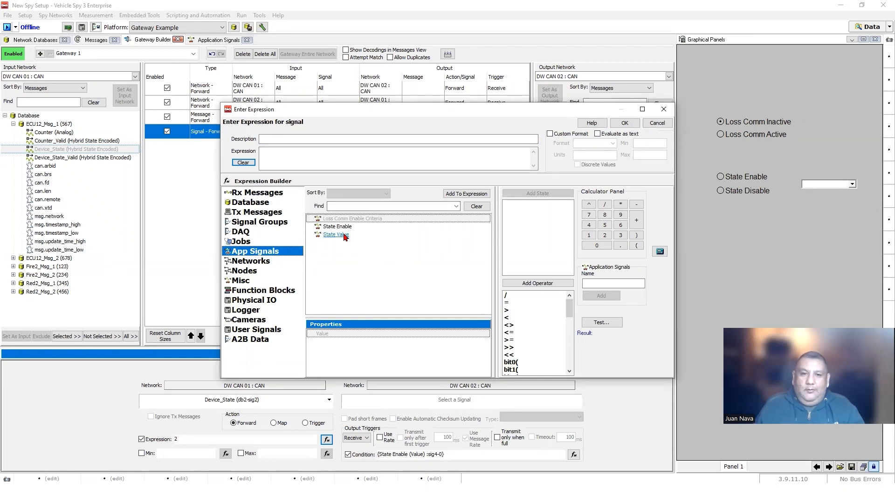
double_click(344, 236)
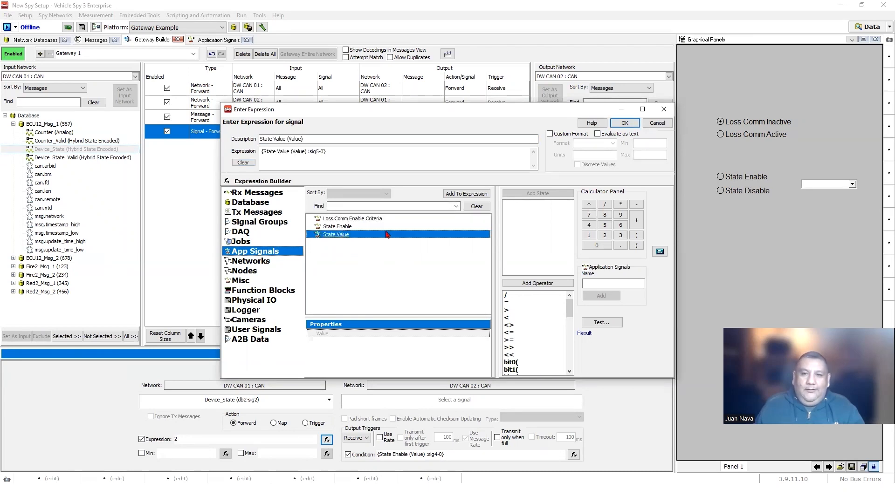
left_click(625, 123)
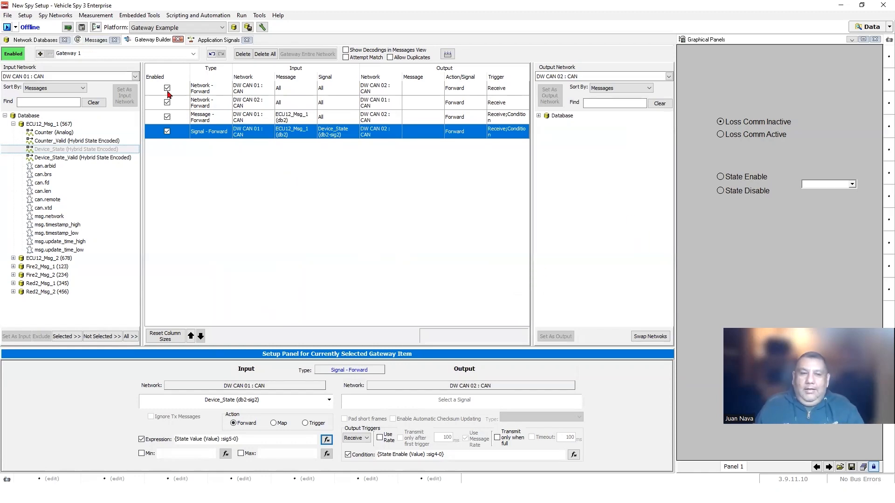
left_click(93, 40)
left_click(7, 26)
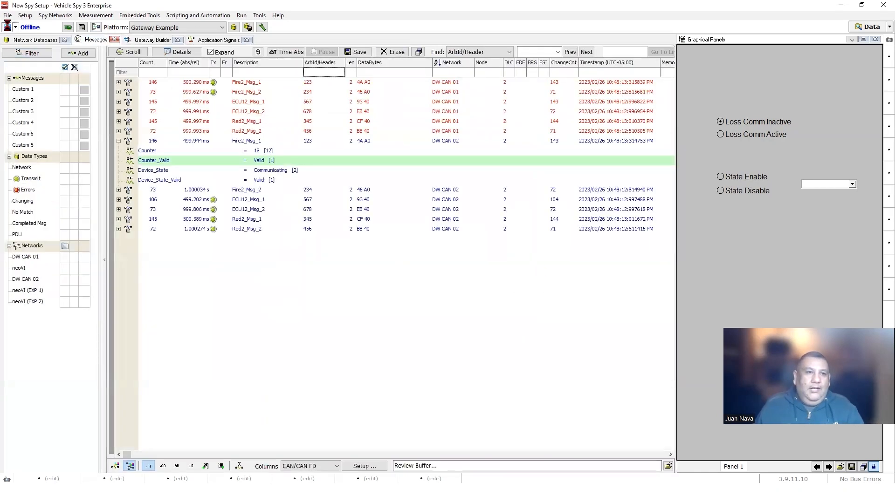
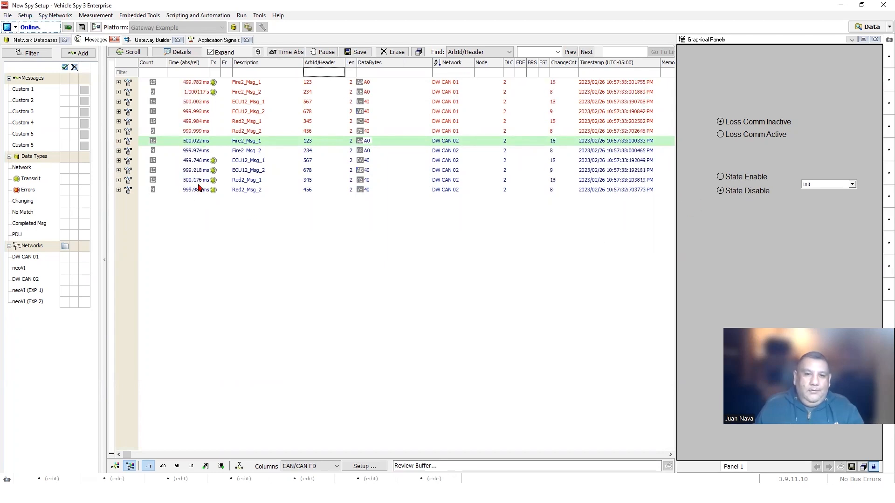
- Filter messages to ArbId 567 and expand ECU12_Msg_1 on both DW CAN 01 and DW CAN 02
type("567")
key("Return")
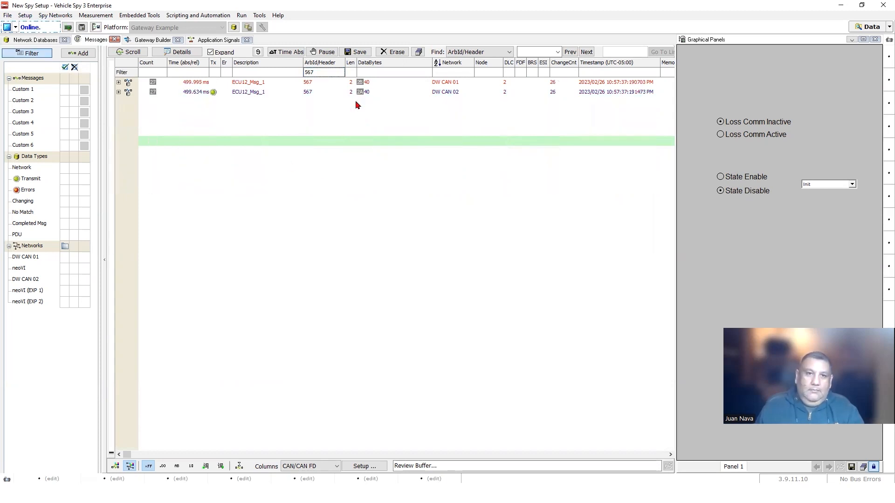
left_click(118, 82)
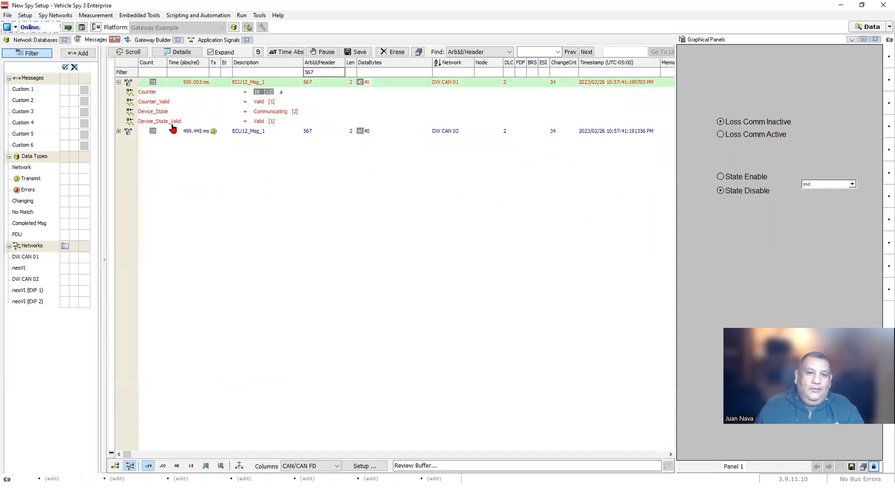
left_click(118, 132)
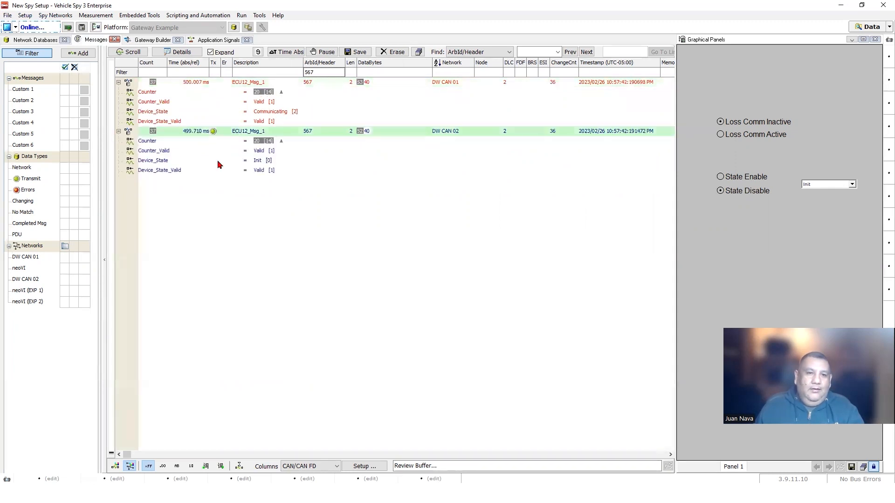
- Choose State Enable, set the device state drop-down to Awake, and widen the graphical panel
left_click(721, 177)
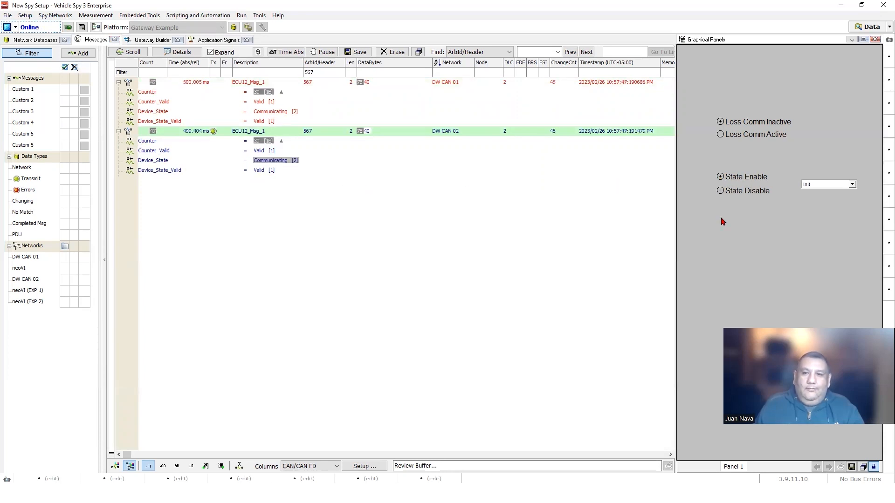
left_click(852, 185)
left_click(720, 191)
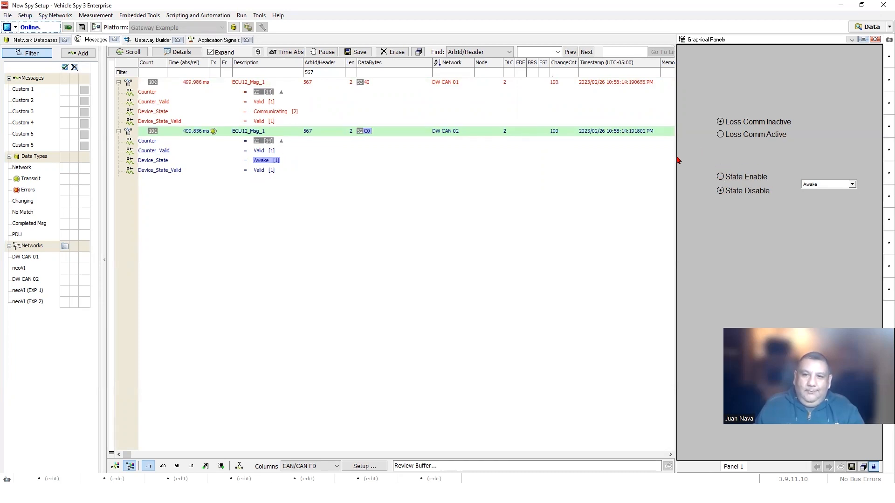
left_click_drag(676, 163, 498, 163)
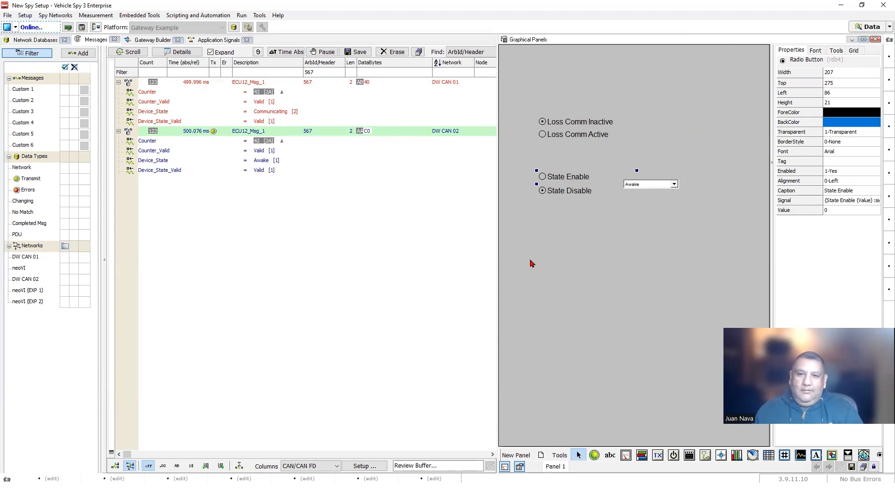
- Caption the upper radio button State Disable and the lower State Enable, then exit edit mode
left_click(543, 177)
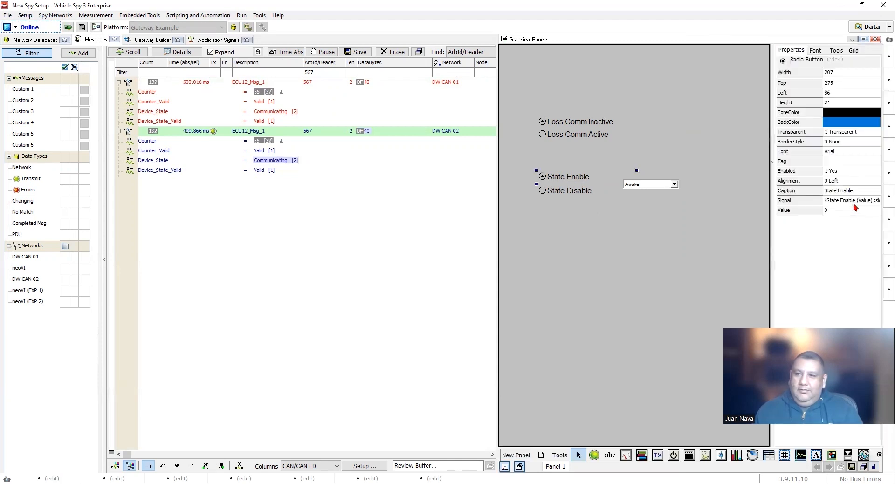
double_click(861, 191)
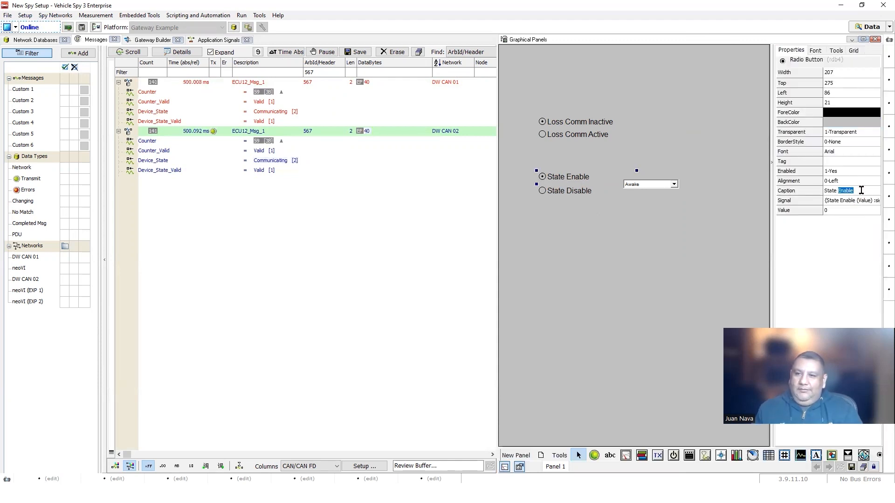
type("Dis")
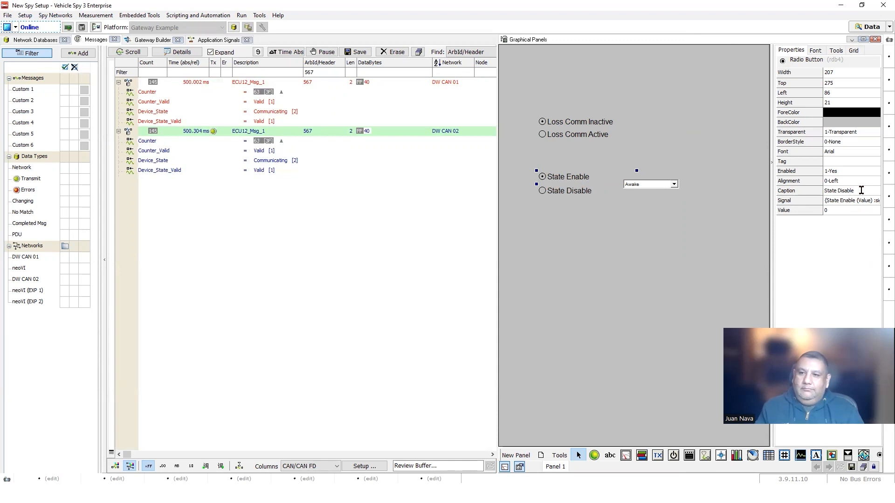
left_click(572, 189)
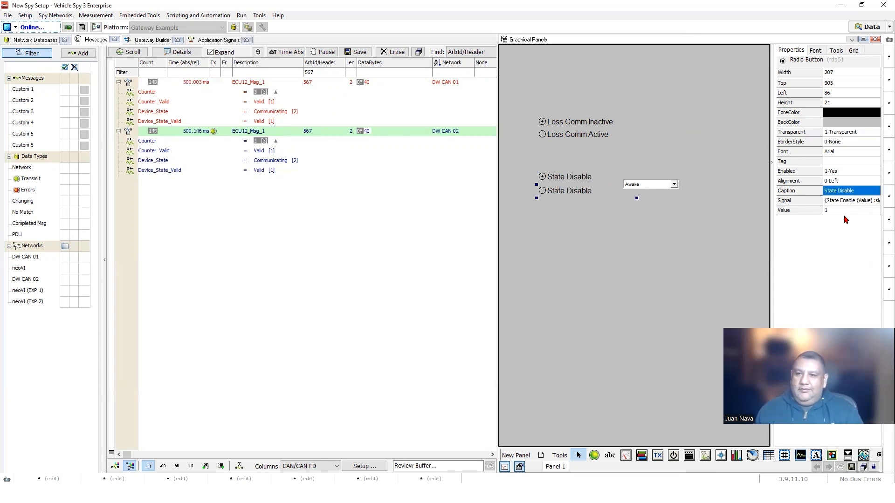
double_click(847, 190)
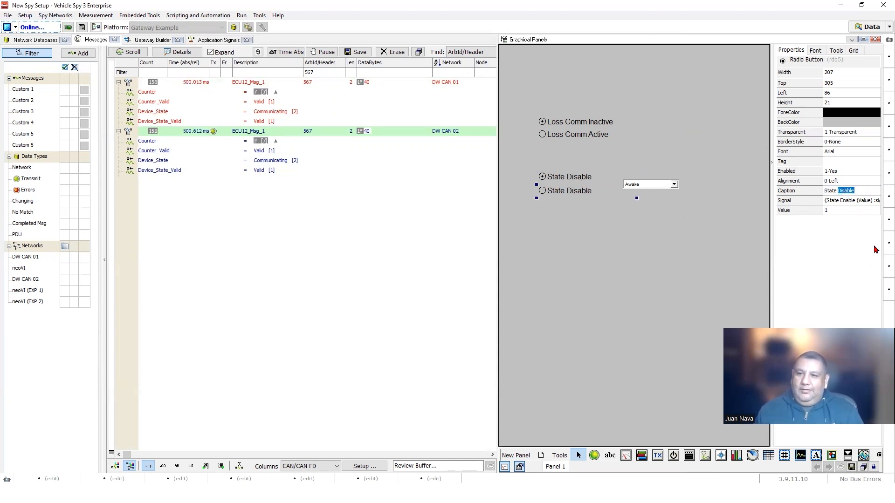
type("Enable")
key("Return")
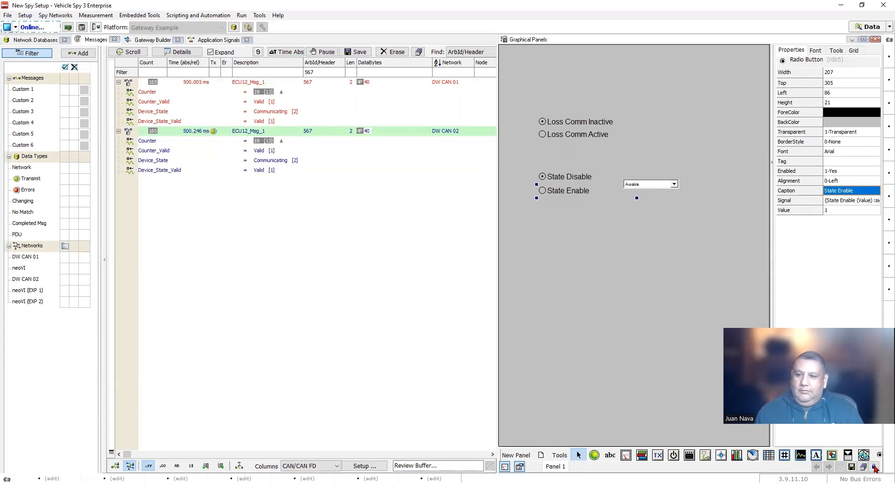
left_click(544, 191)
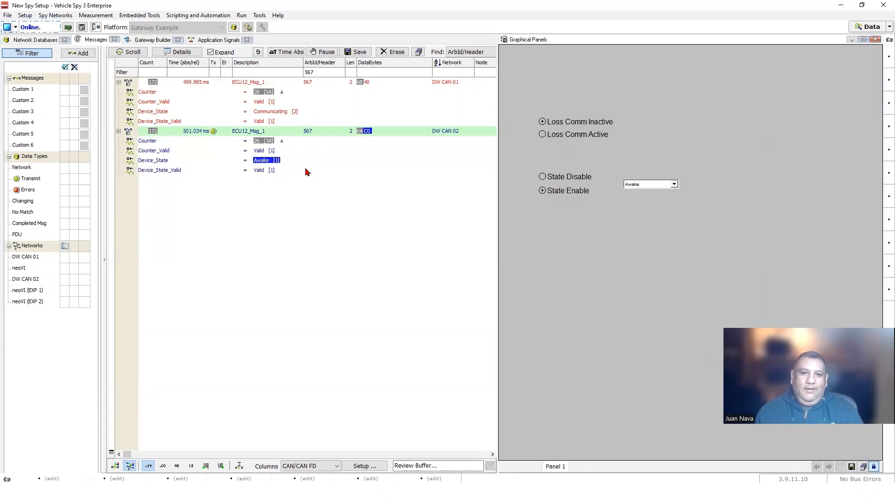
- Choose State Disable and inspect Device_State on DW CAN 01 and DW CAN 02
left_click(542, 176)
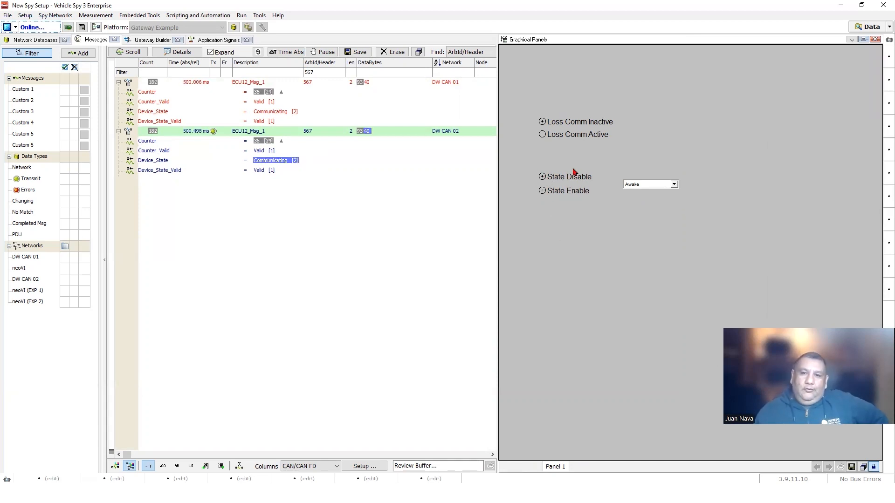
left_click(268, 113)
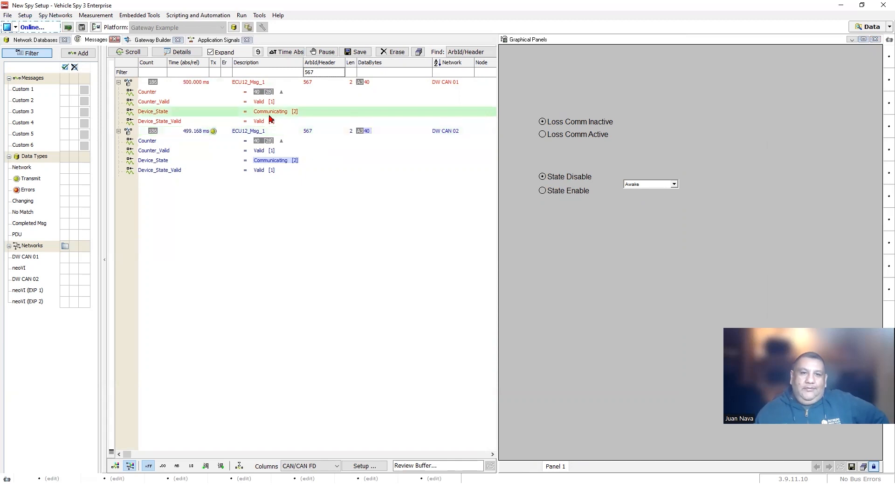
left_click(272, 161)
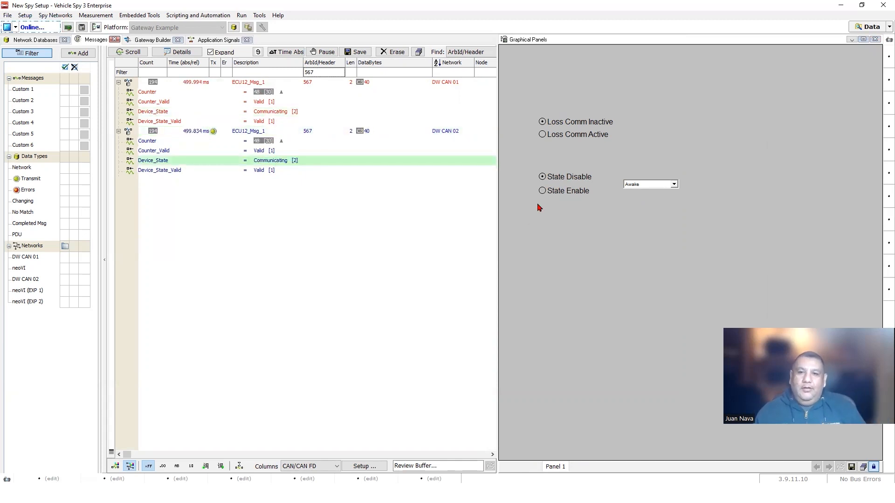
- With State Enable on, cycle the device state through Loss Of Comm Detected, Communicating, Awake, and back to Init
left_click(549, 195)
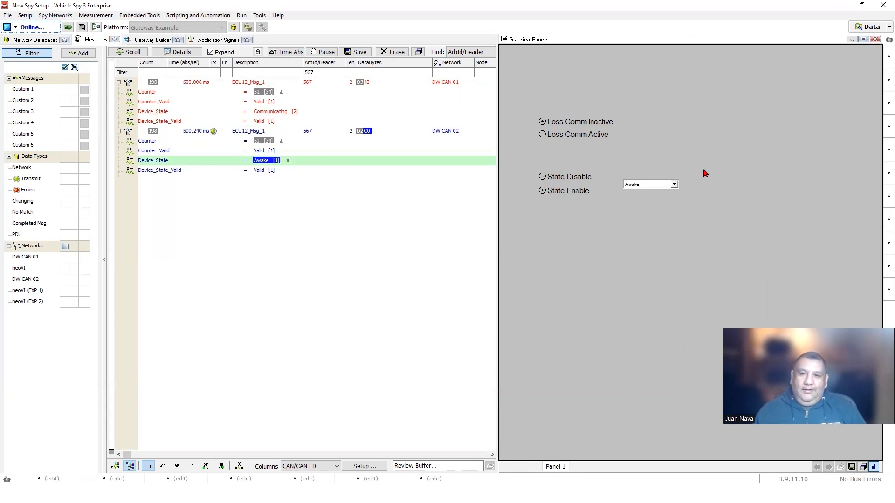
left_click(674, 185)
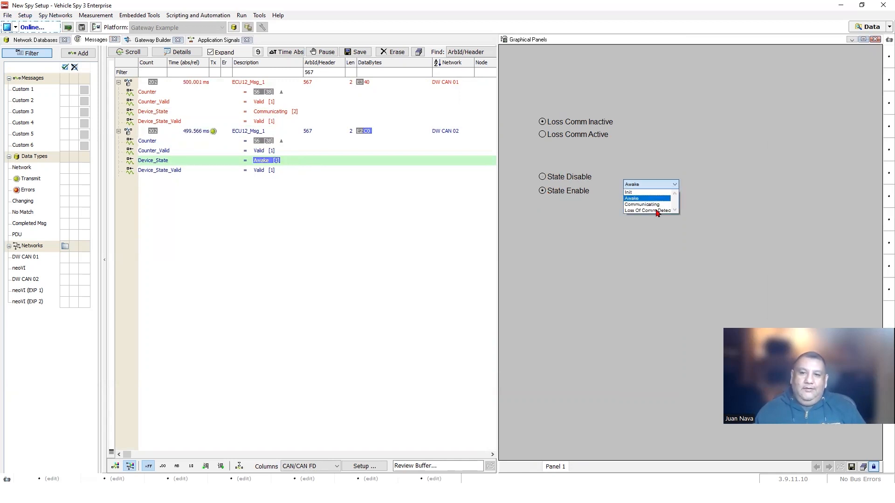
left_click(658, 211)
left_click(675, 186)
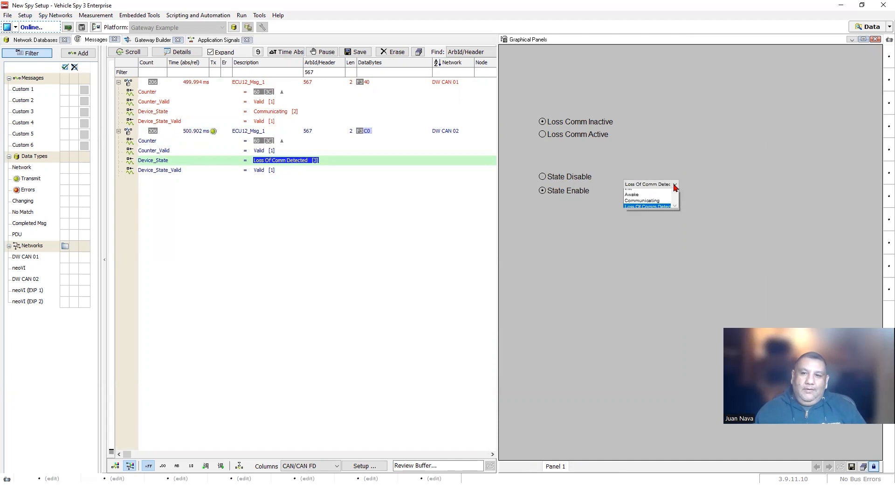
left_click(647, 200)
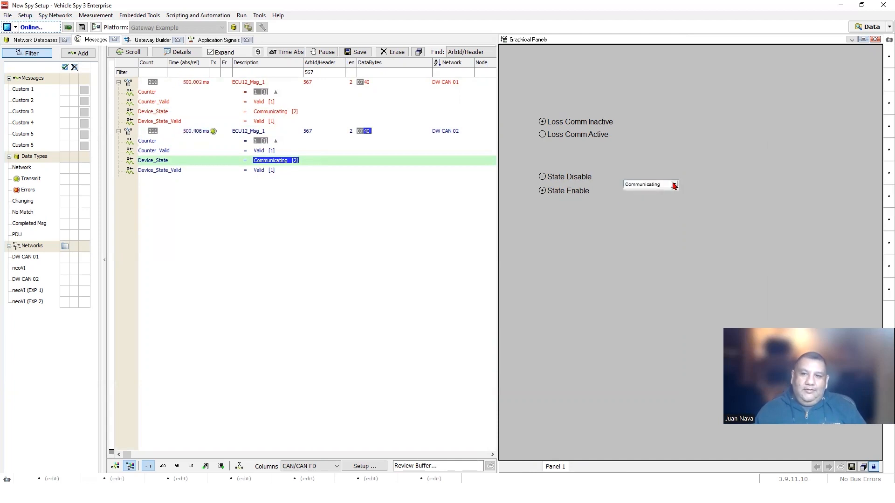
left_click(674, 185)
left_click(633, 198)
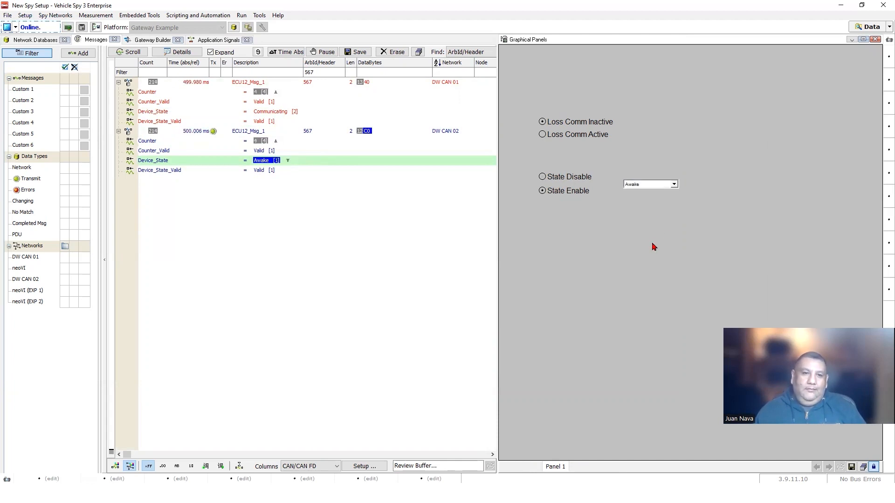
left_click(674, 185)
left_click(653, 212)
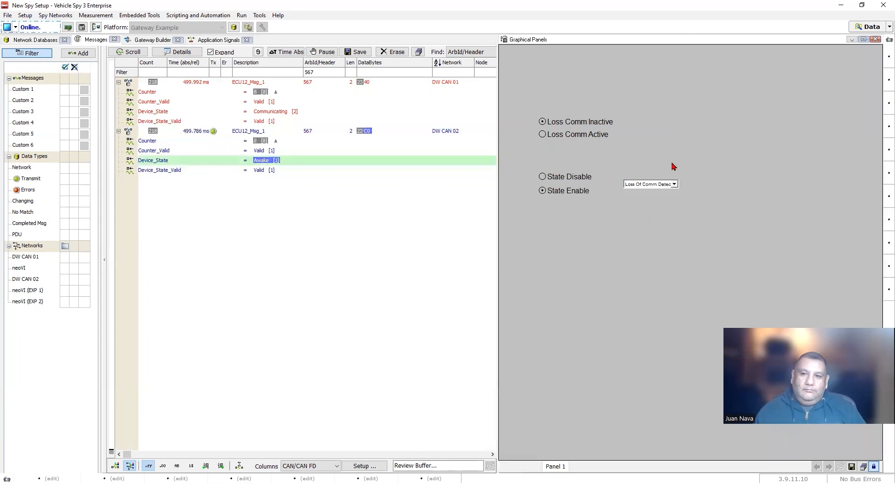
left_click(673, 184)
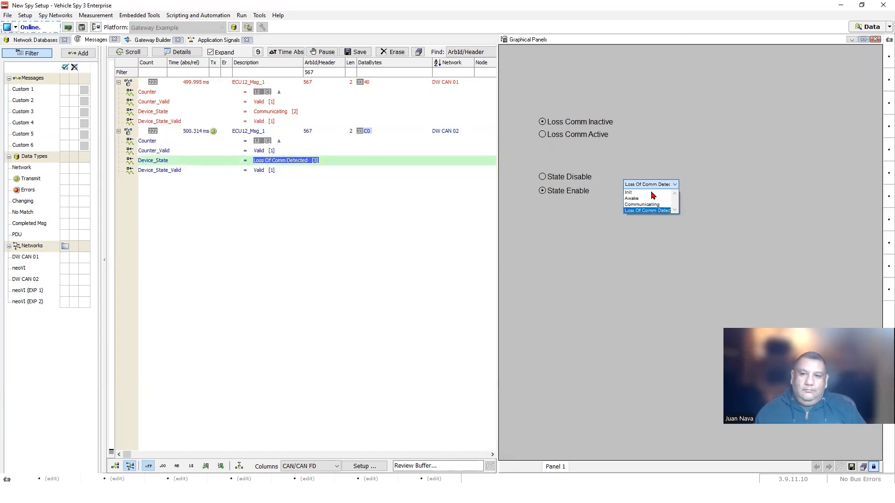
left_click(652, 191)
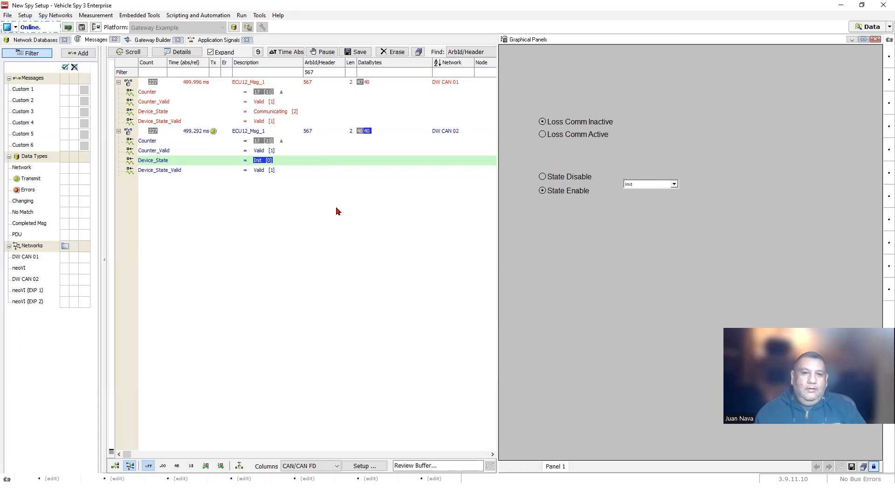
- Re-expand both ECU12_Msg_1 rows and inspect Counter_Valid on DW CAN 01
left_click(118, 82)
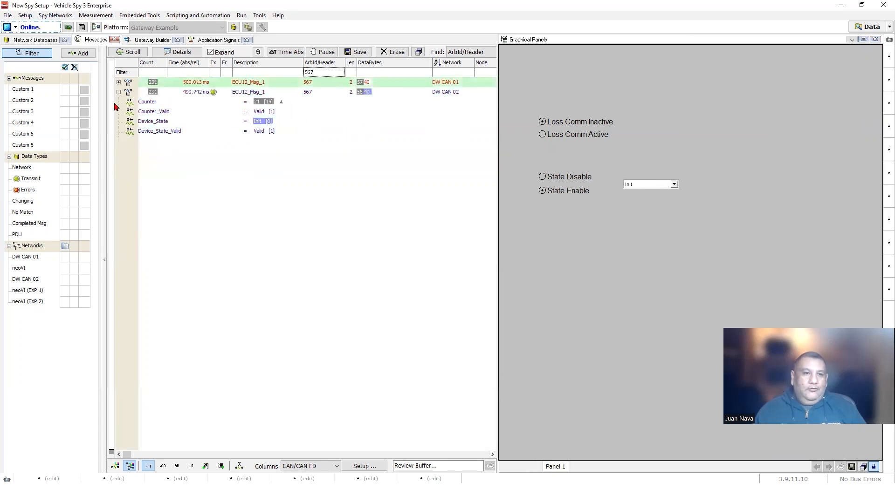
left_click(119, 92)
left_click(118, 82)
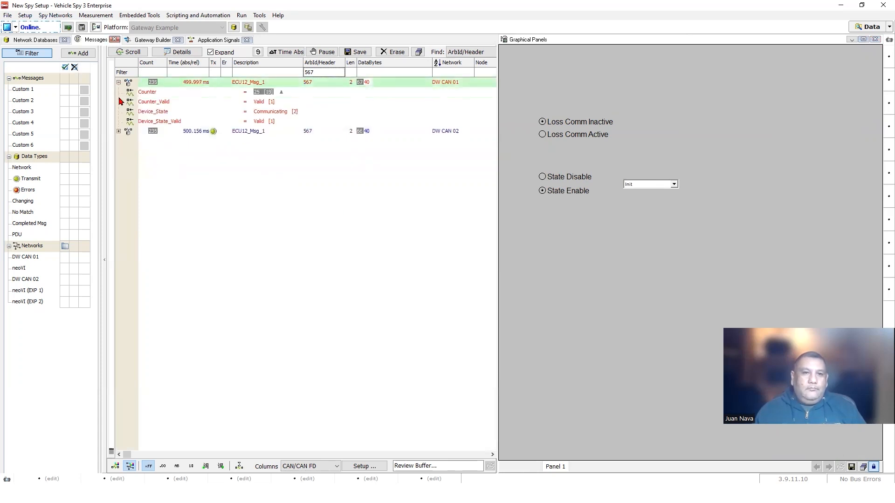
left_click(119, 131)
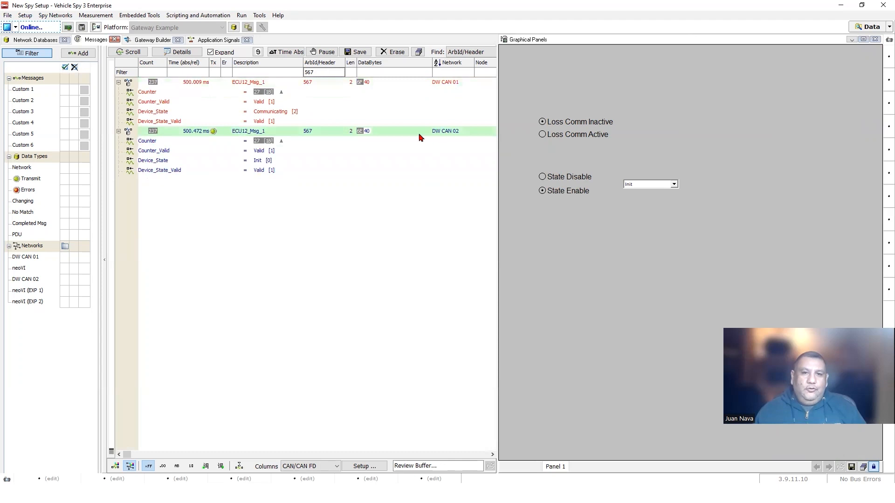
left_click(253, 102)
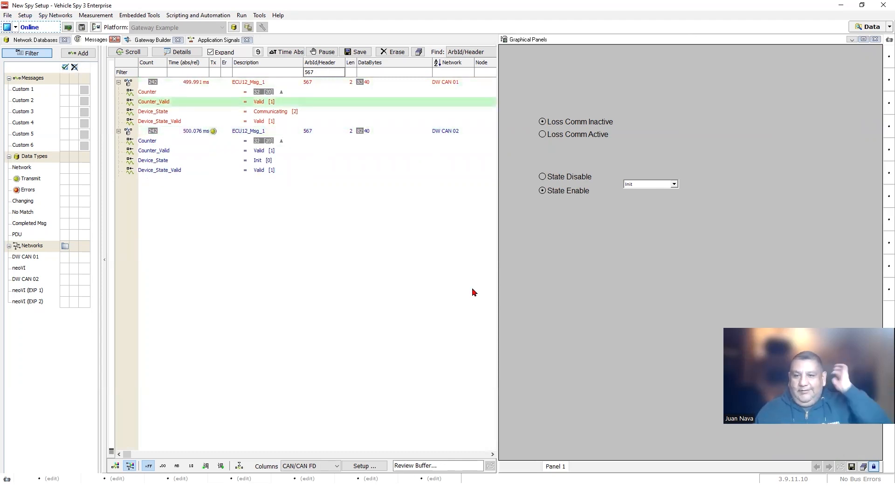
- Unlock the panel, duplicate the State radio pair, and place the copy below the originals
left_click(875, 467)
left_click_drag(530, 169, 594, 202)
right_click(582, 194)
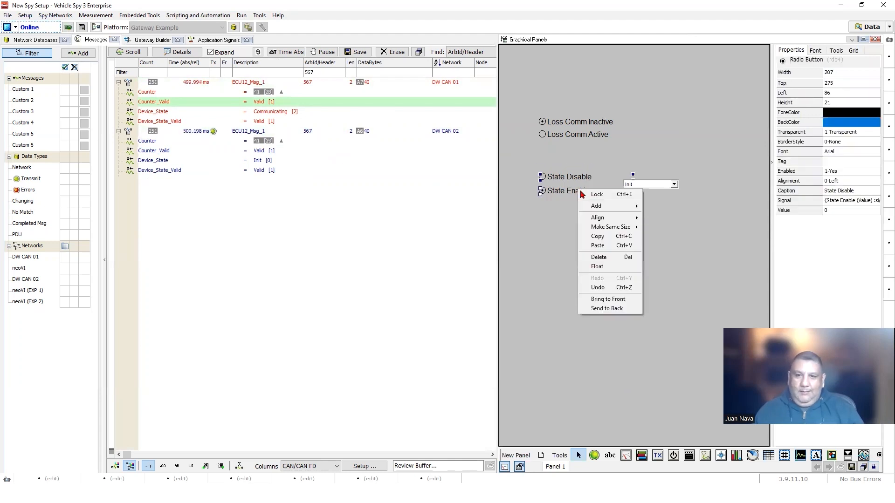
left_click(573, 243)
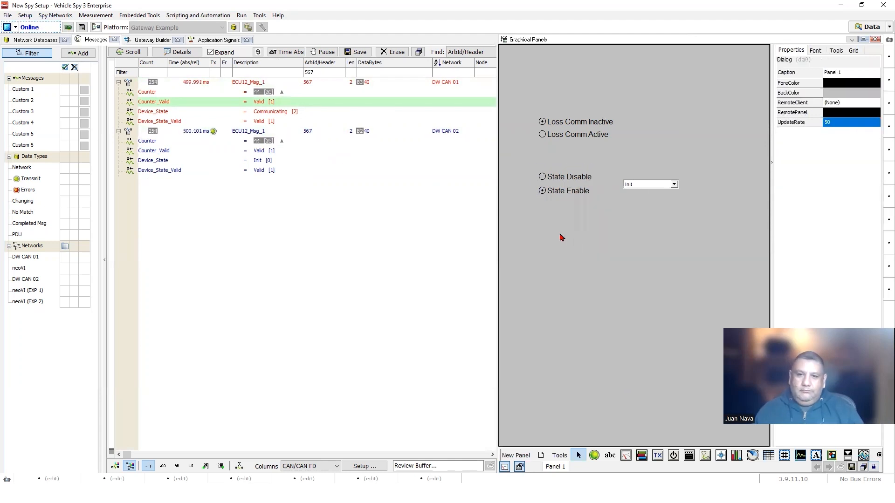
right_click(560, 234)
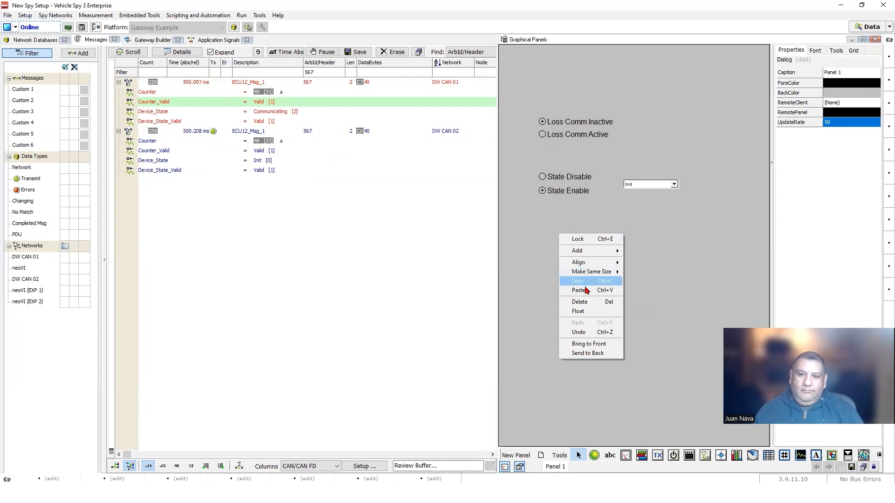
left_click(587, 290)
left_click_drag(573, 201, 570, 241)
left_click(565, 265)
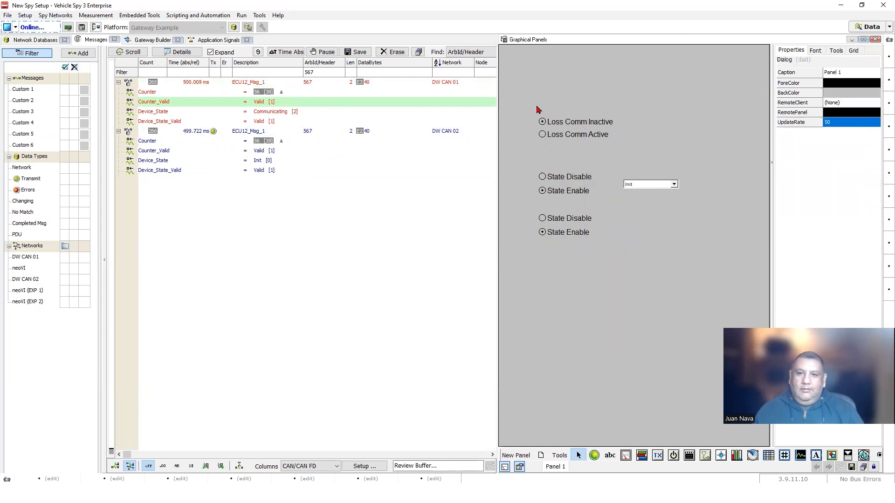
- Align the left edges of all the radio buttons
left_click_drag(537, 109, 585, 273)
right_click(566, 124)
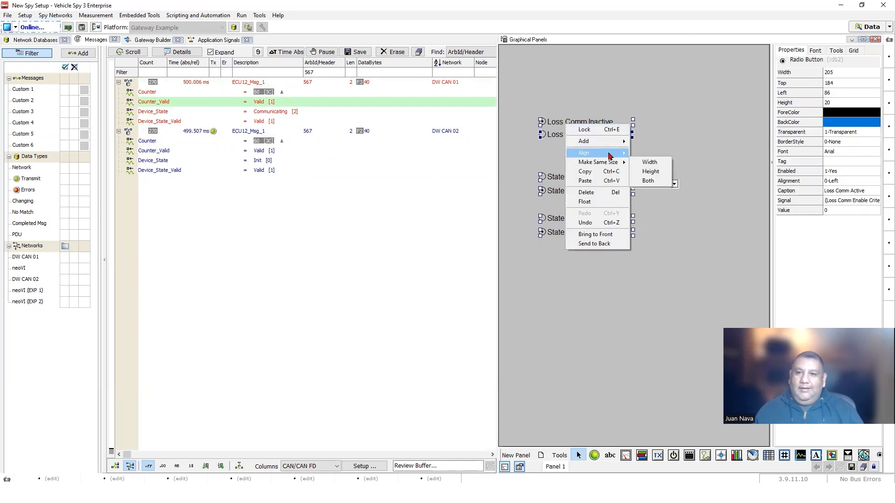
mouse_move(609, 154)
left_click(649, 153)
left_click(608, 255)
- Caption the new pair Validity Disable and Validity Enable
left_click(565, 225)
left_click(832, 190)
double_click(831, 191)
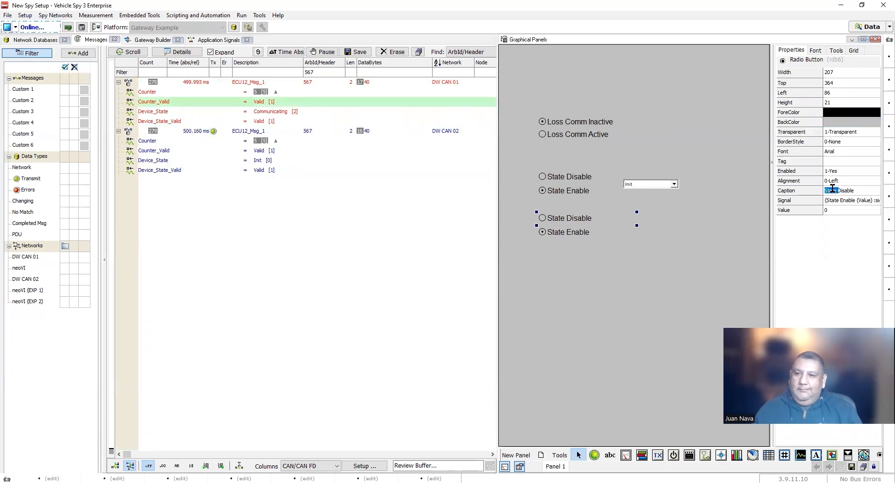
type("Validty")
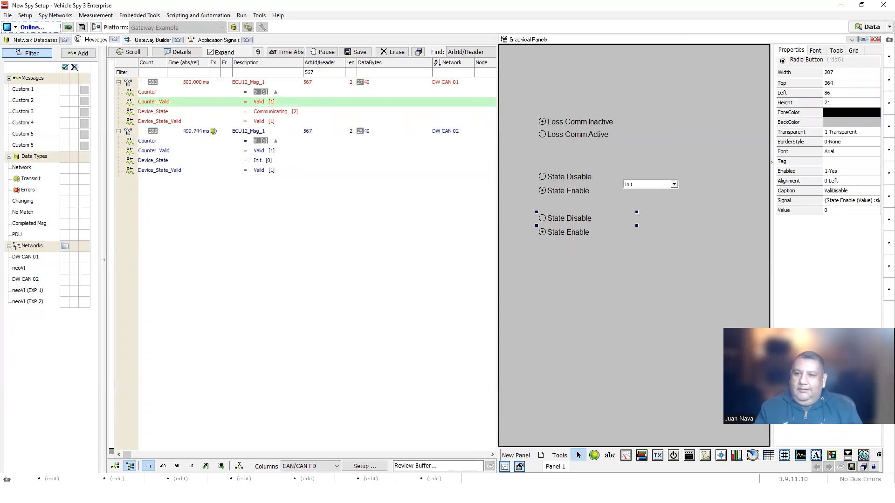
key("BackSpace")
key("BackSpace")
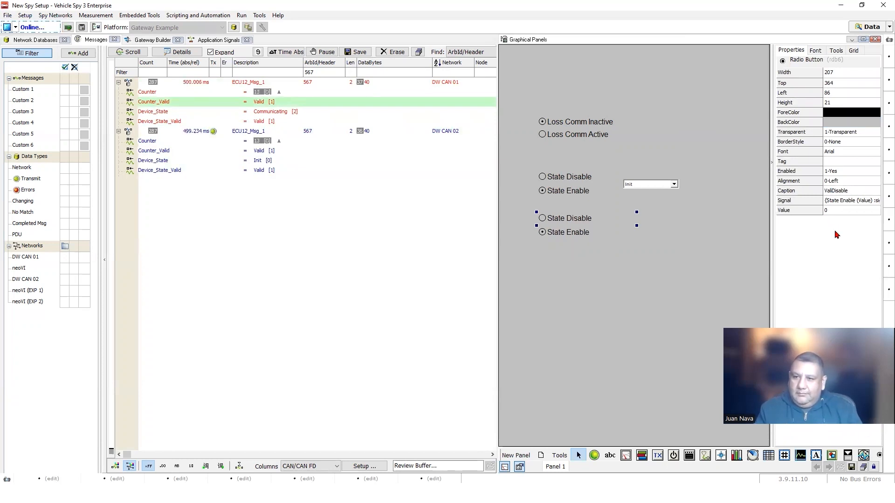
type("dity")
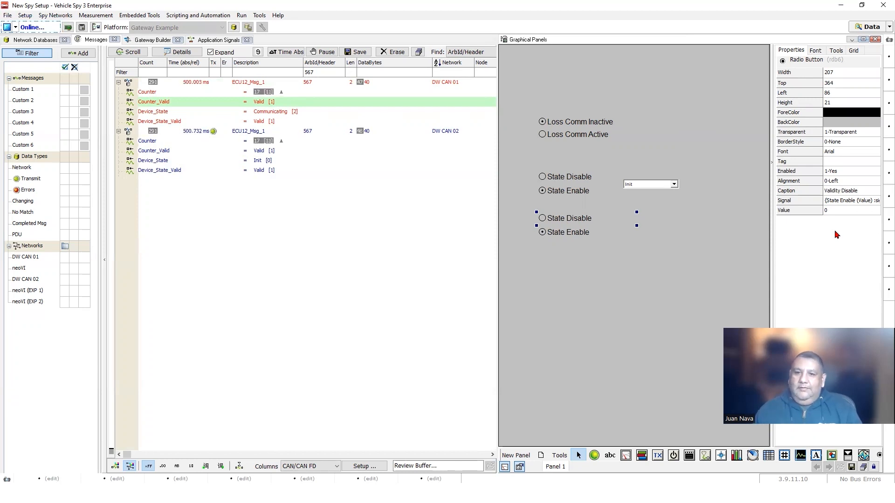
left_click(586, 234)
left_click(826, 192)
left_click(834, 191)
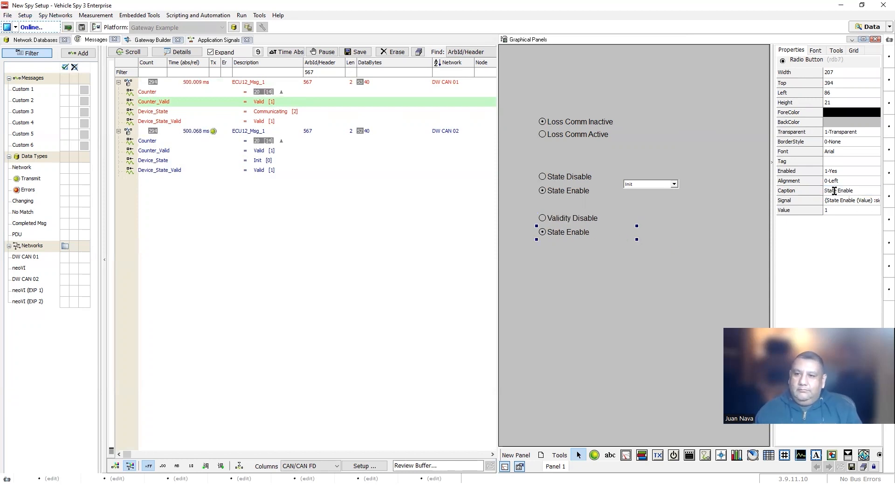
double_click(827, 193)
type("Validity")
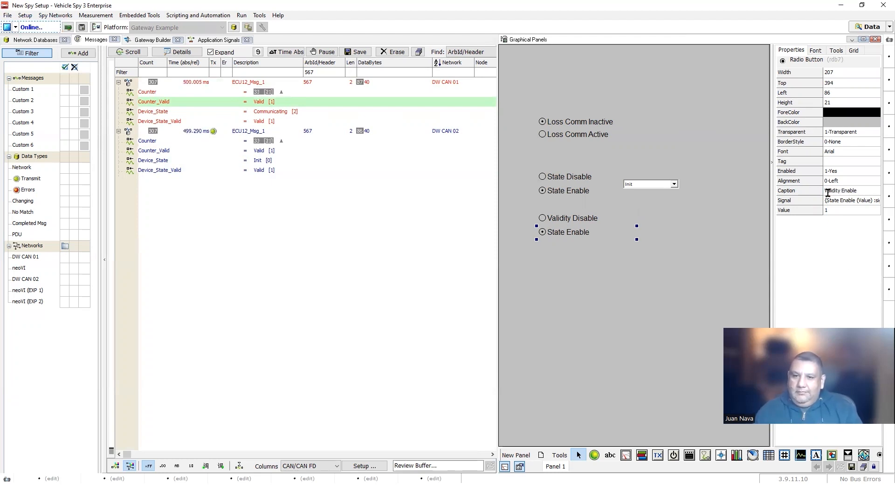
key("Return")
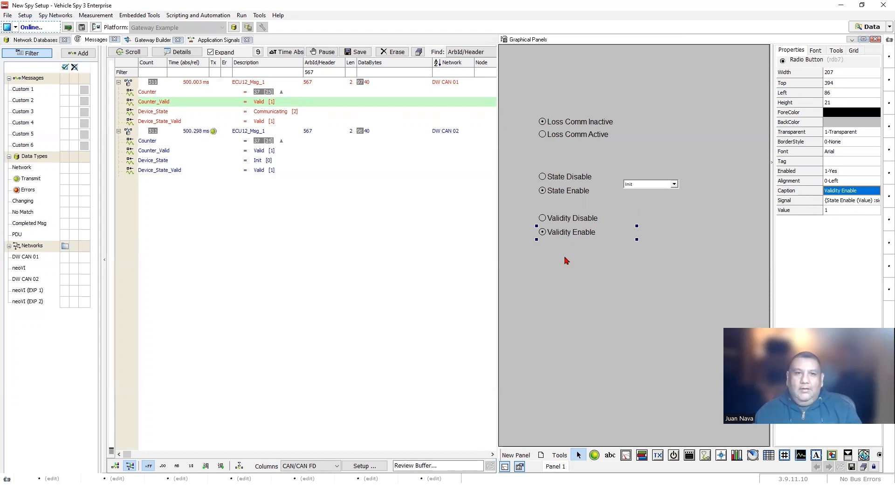
- Add two application signals and name the first one Validity Enable
left_click(201, 41)
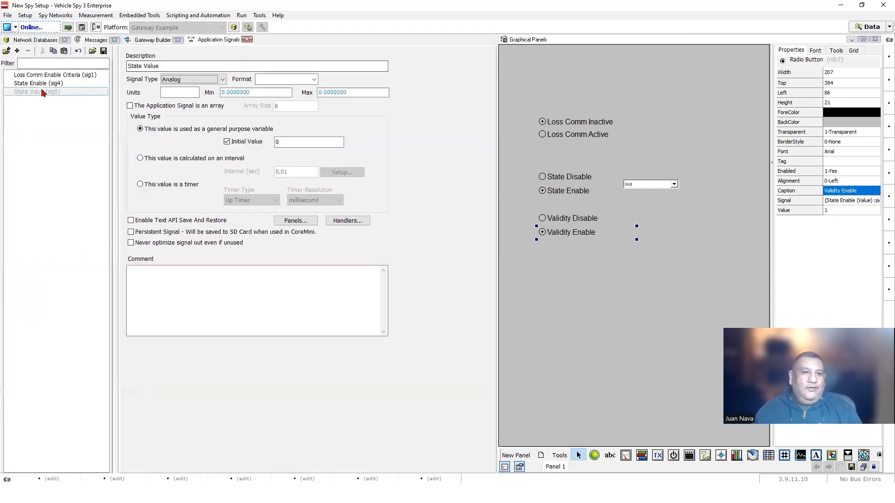
left_click(18, 51)
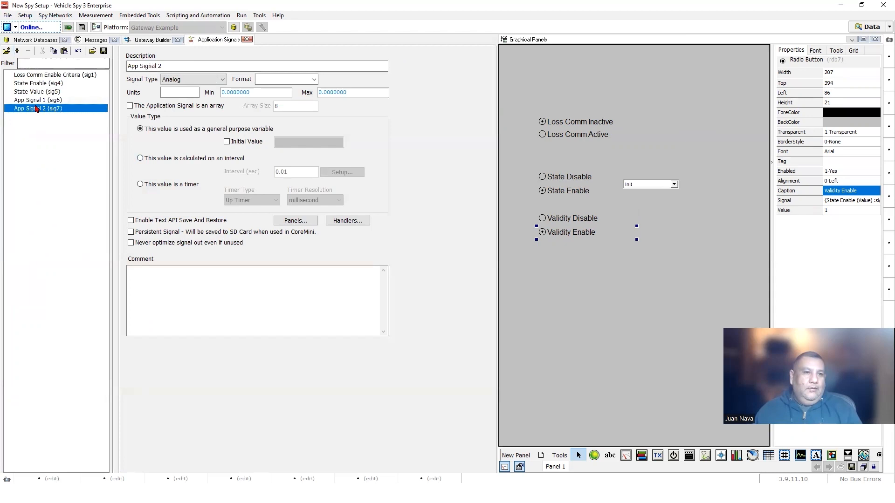
double_click(169, 66)
left_click_drag(169, 66, 119, 70)
type("Validity")
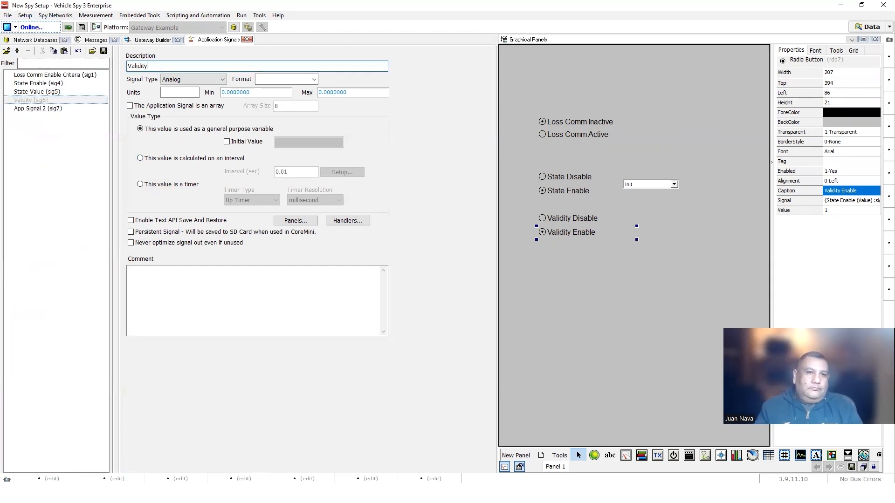
type(" Enable")
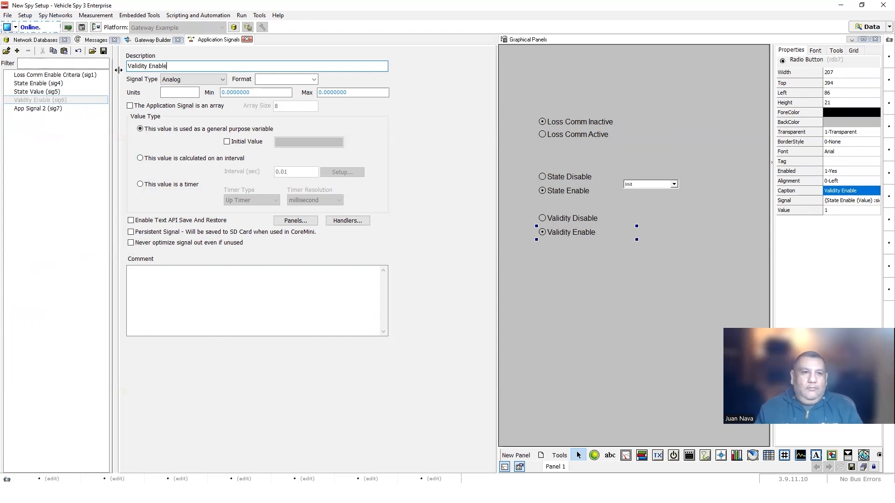
- Rename the second signal Validity Value, then open the Gateway Builder and select Counter_Valid
left_click(41, 109)
left_click_drag(189, 65, 118, 68)
type("Validity ")
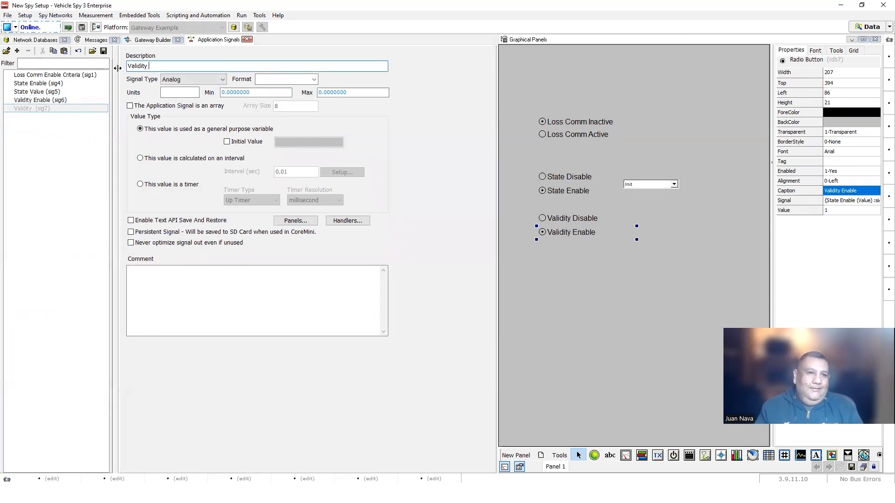
type("Value")
left_click(13, 160)
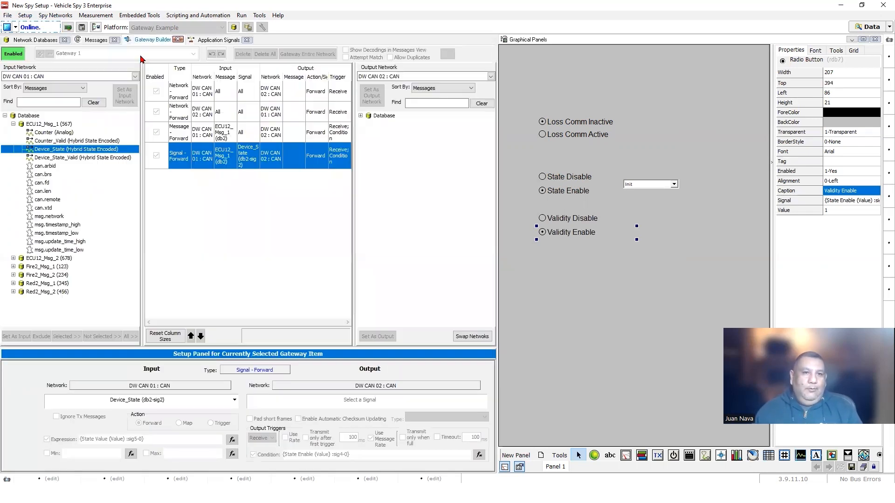
left_click(152, 39)
left_click(67, 141)
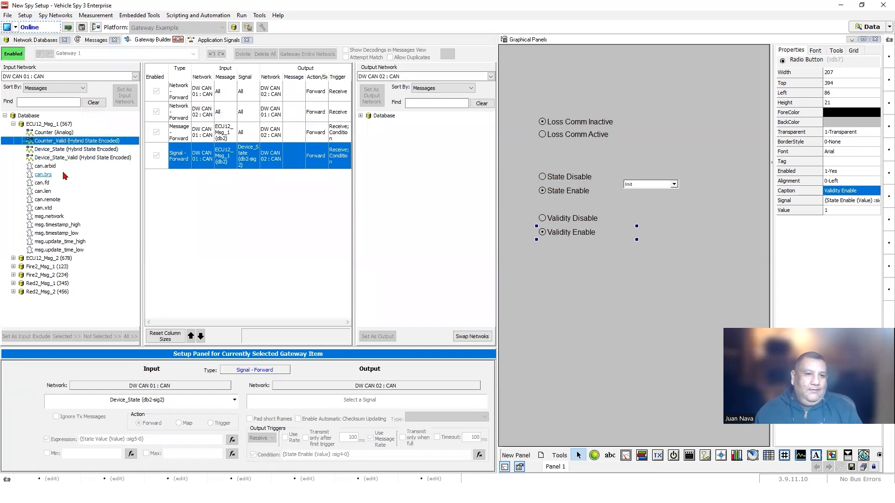
- Go offline, add a forwarding rule for Device_State_Valid, and enable its input expression
left_click(63, 158)
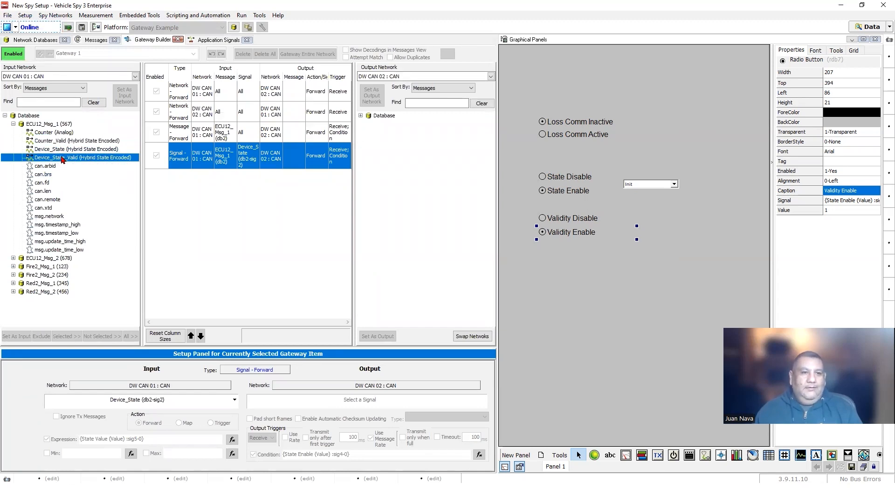
mouse_move(62, 159)
left_mouse_down()
mouse_move(208, 184)
mouse_move(73, 160)
left_mouse_up()
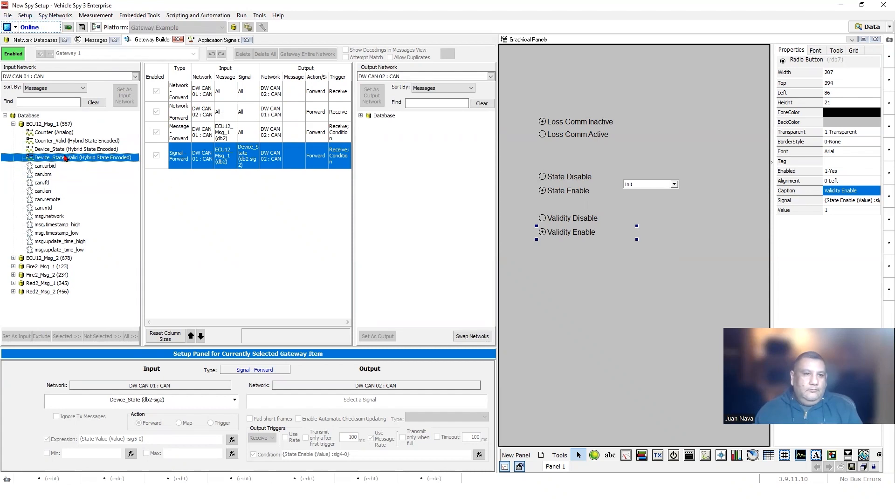
left_click_drag(64, 159, 208, 201)
left_click(7, 28)
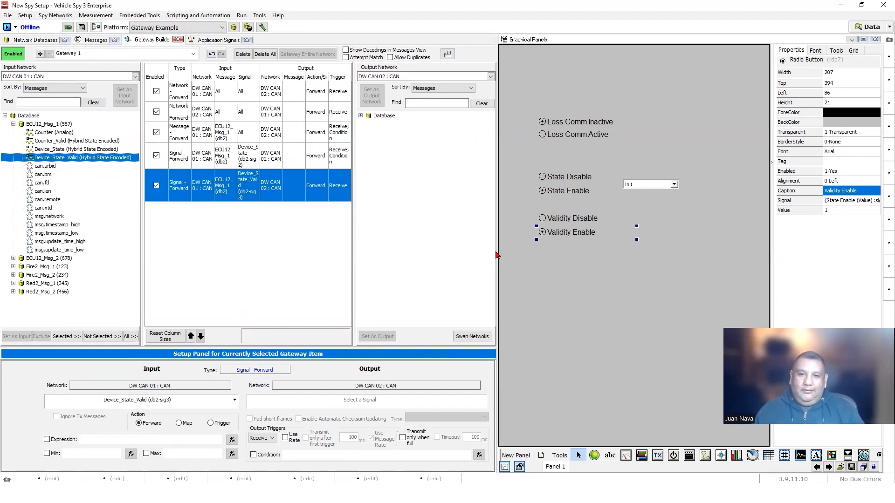
left_click_drag(497, 251, 548, 251)
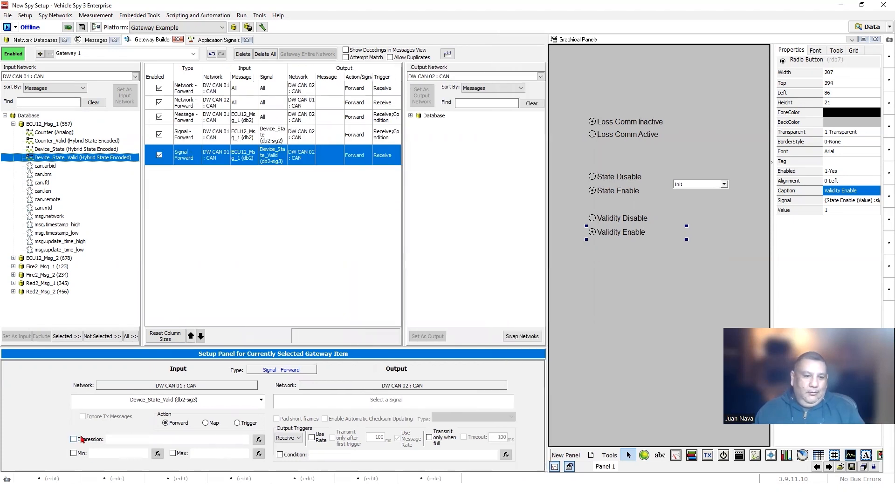
left_click(73, 439)
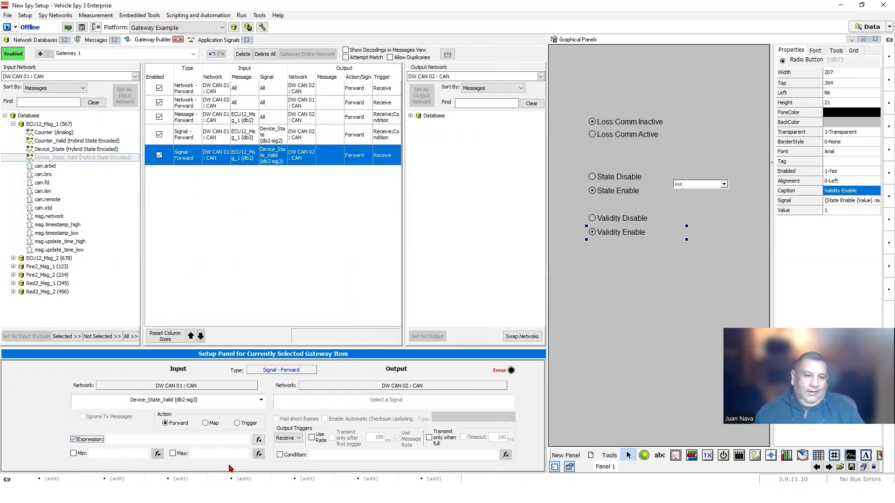
- Set the Device_State_Valid rule's expression to Validity Value
left_click(258, 440)
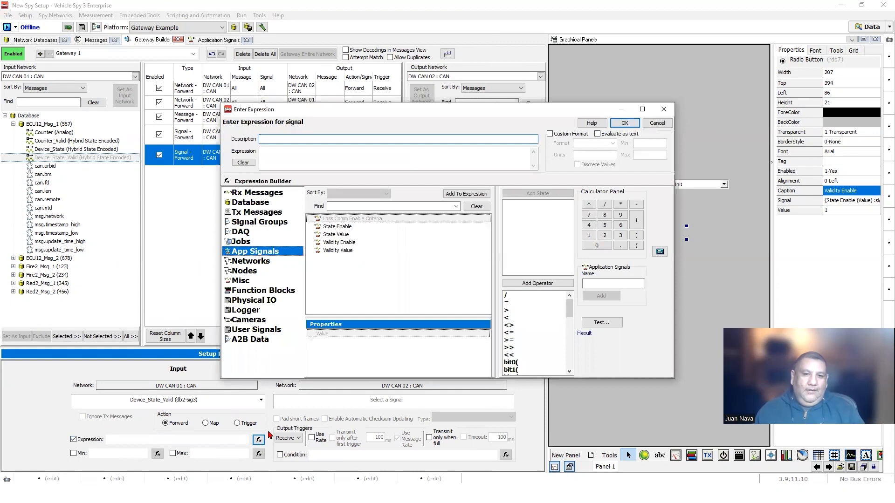
double_click(339, 250)
left_click(625, 123)
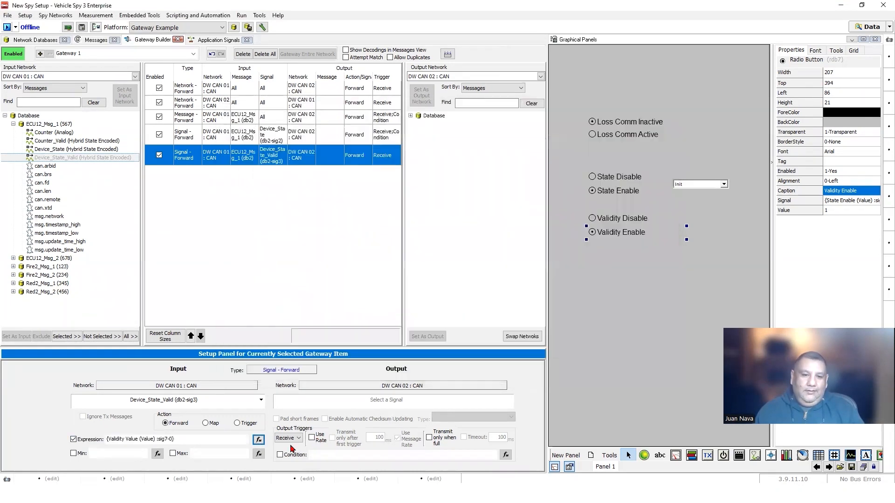
- Add a forwarding condition so the rule triggers only on Validity Enable
left_click(280, 455)
left_click(506, 455)
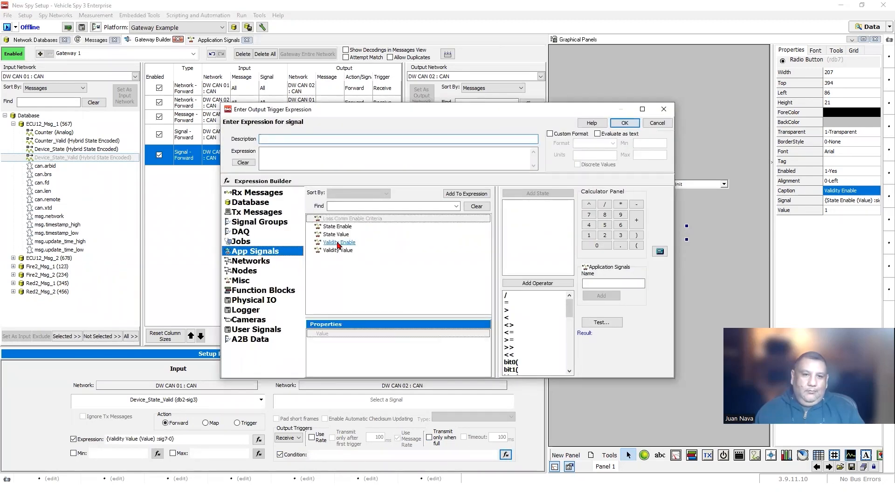
double_click(339, 244)
left_click(625, 123)
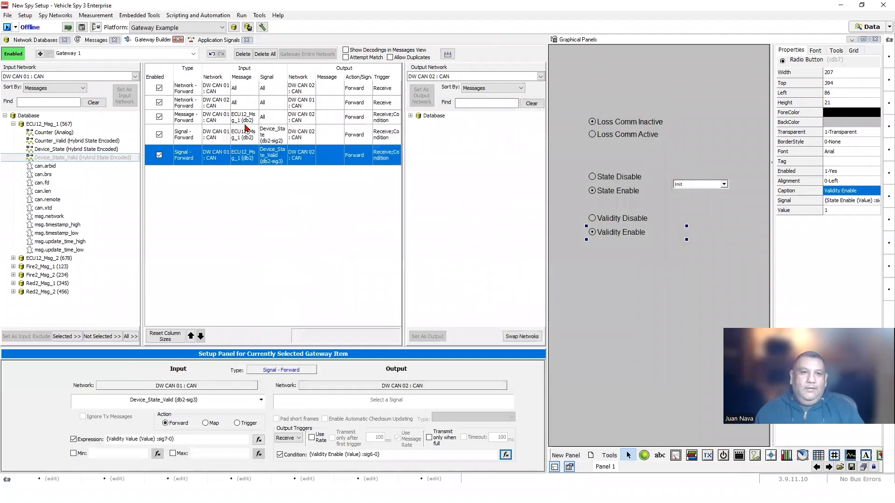
left_click(205, 40)
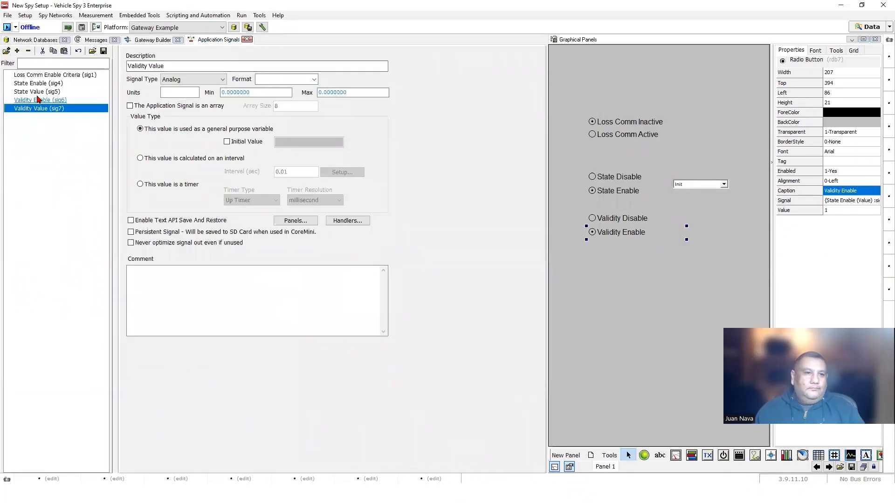
- Enable initial values for Validity Enable and Validity Value, with Validity Value starting at 0
left_click(38, 84)
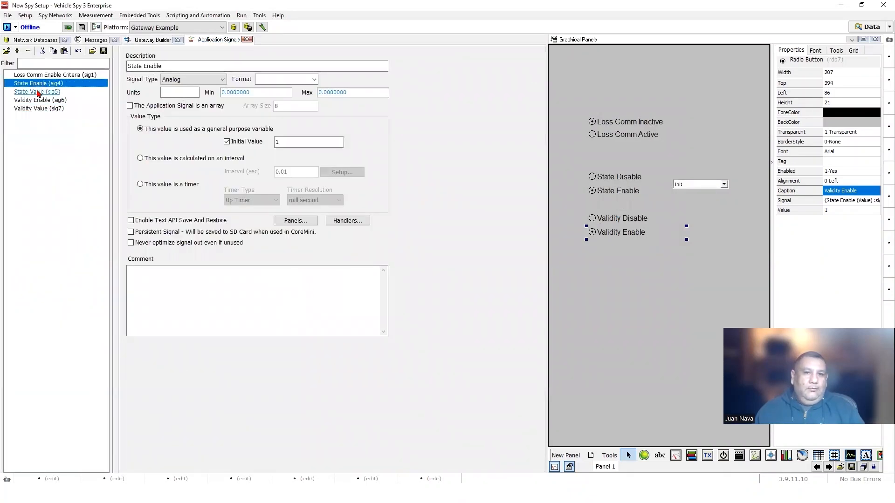
left_click(38, 92)
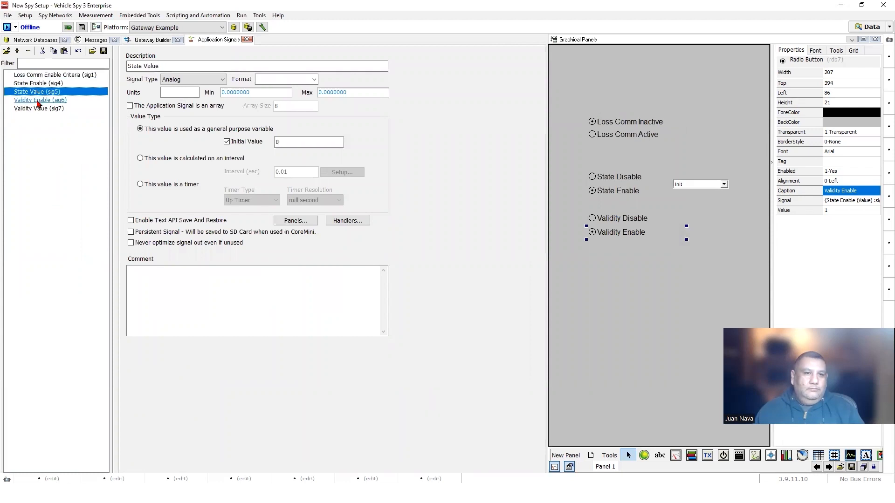
left_click(52, 100)
left_click(250, 145)
left_click(306, 141)
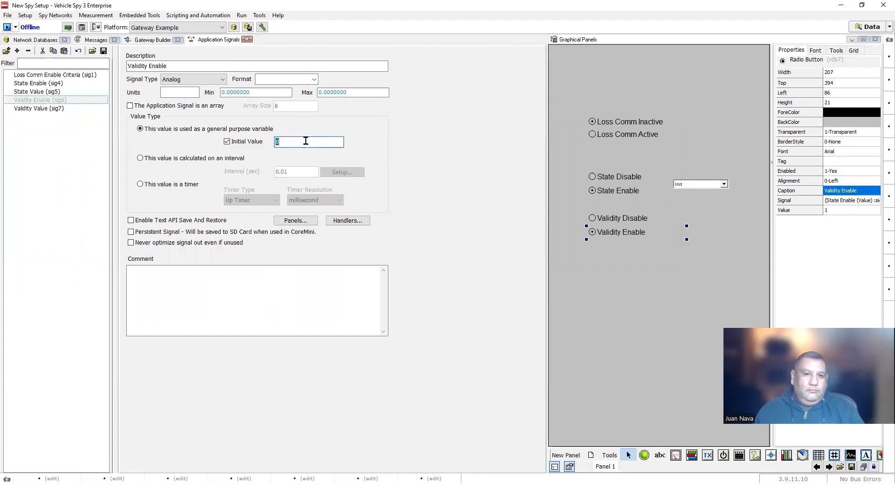
left_click(41, 111)
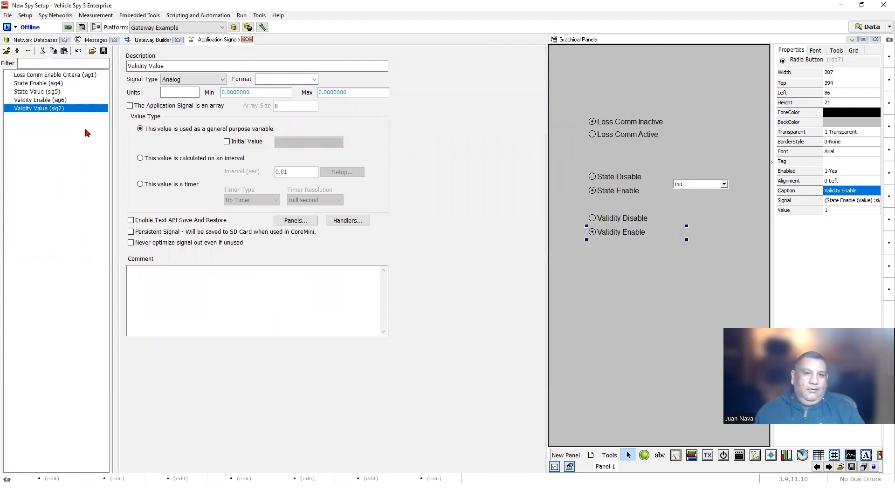
left_click(227, 142)
left_click(47, 150)
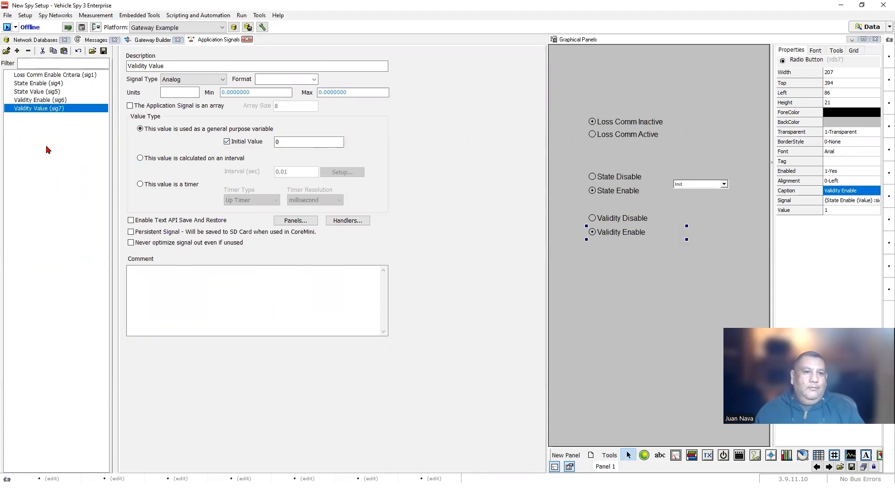
left_click(150, 41)
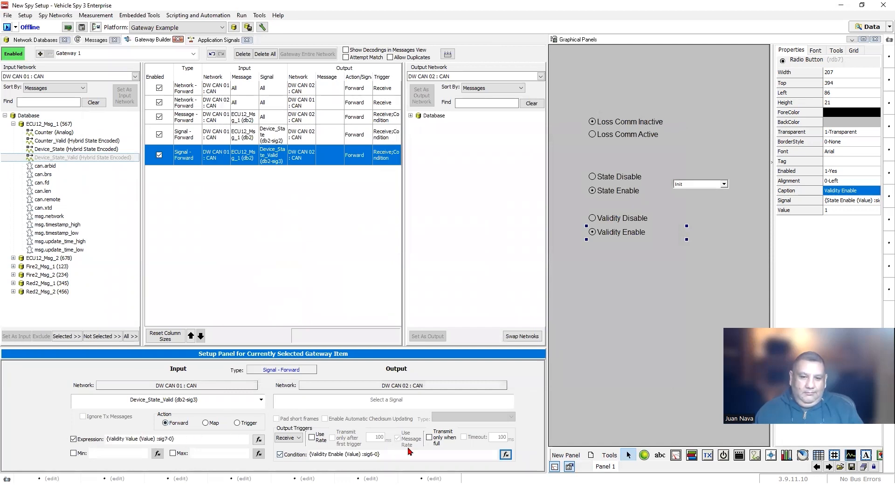
- Bind the Validity Disable (0) and Validity Enable (1) radio buttons to the Validity Enable app signal
left_click(638, 223)
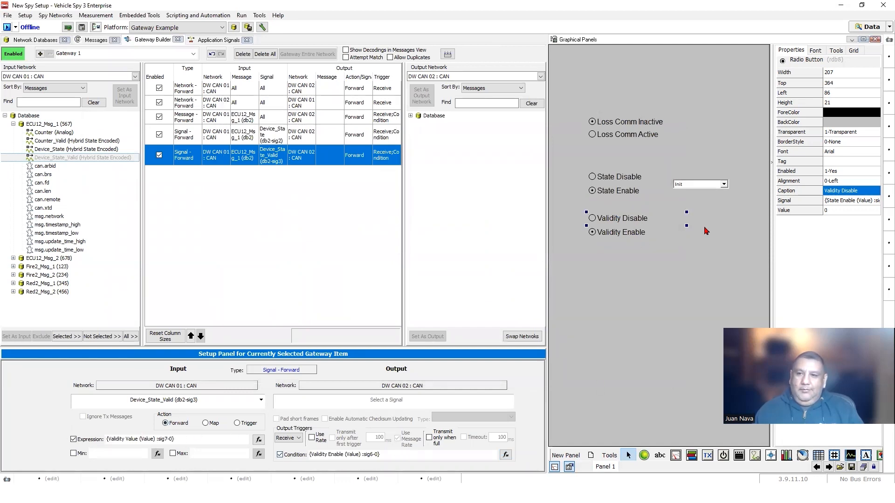
double_click(843, 202)
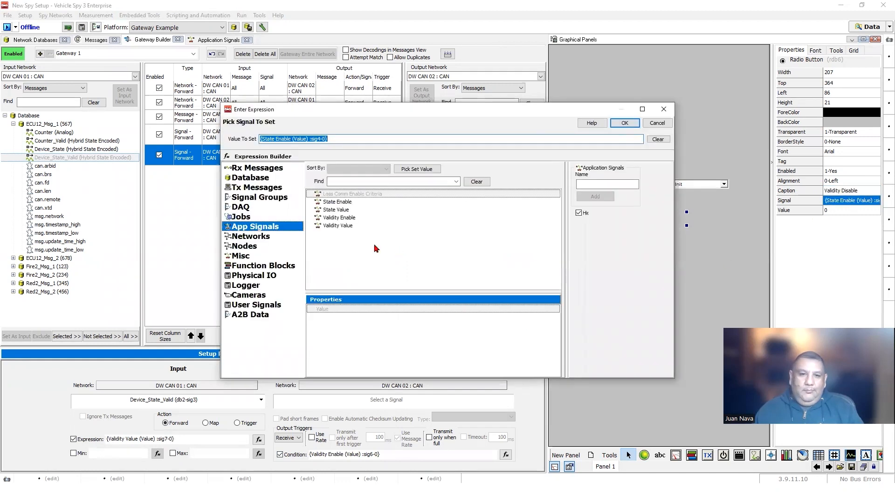
left_click(340, 218)
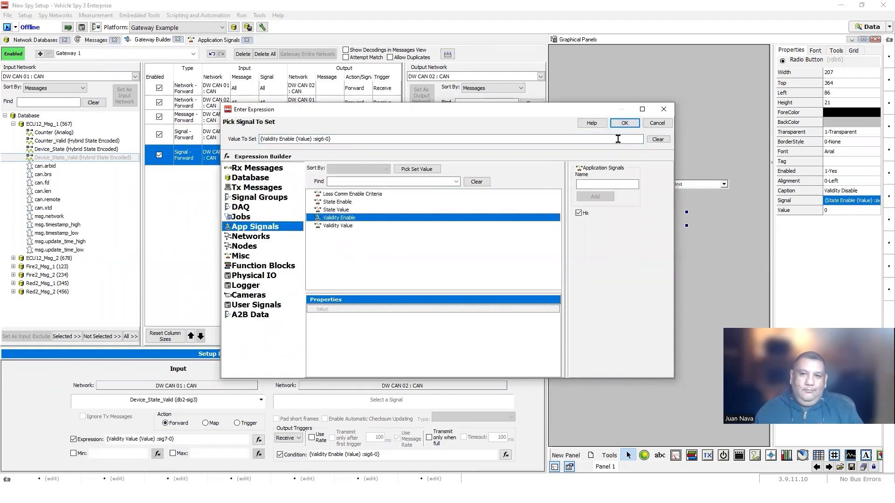
left_click(627, 123)
left_click(629, 233)
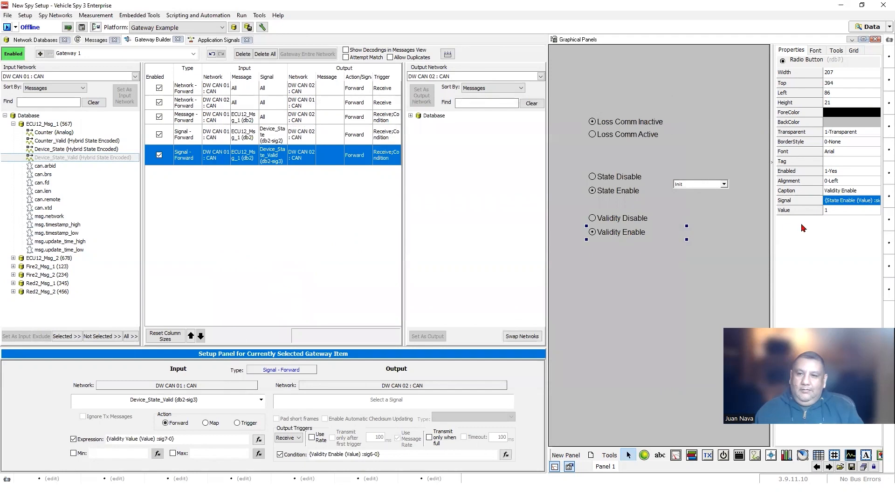
double_click(831, 201)
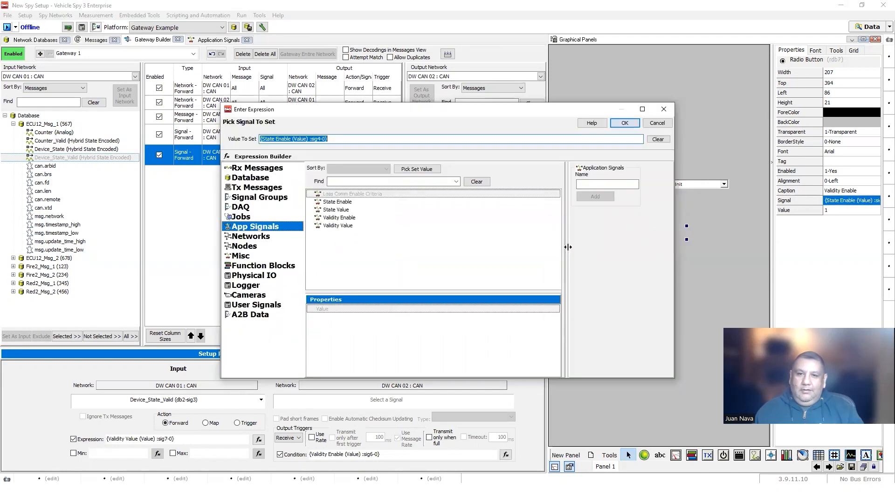
left_click(340, 218)
left_click(624, 123)
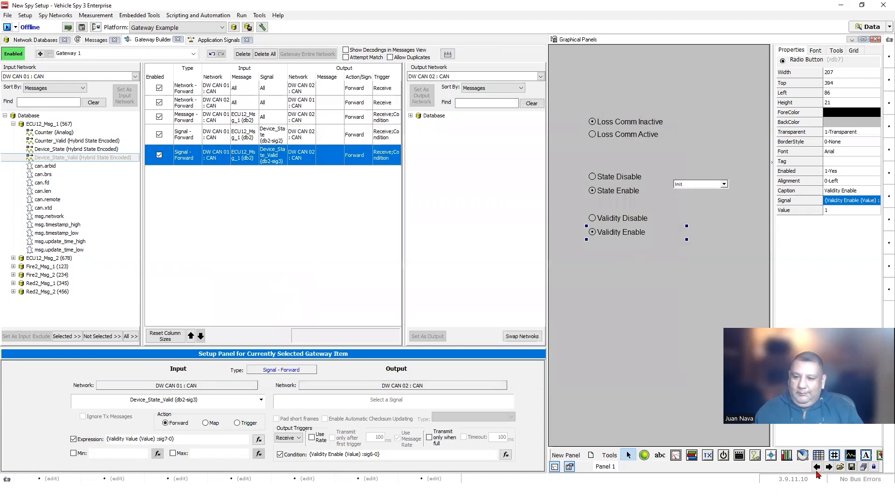
left_click_drag(547, 317, 457, 315)
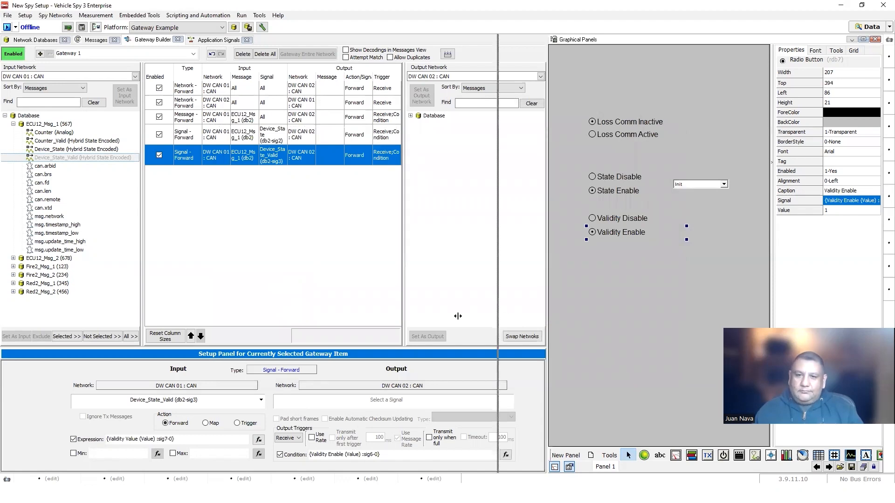
- Duplicate the Init drop-down and place the copy beside Validity Enable
left_click(605, 184)
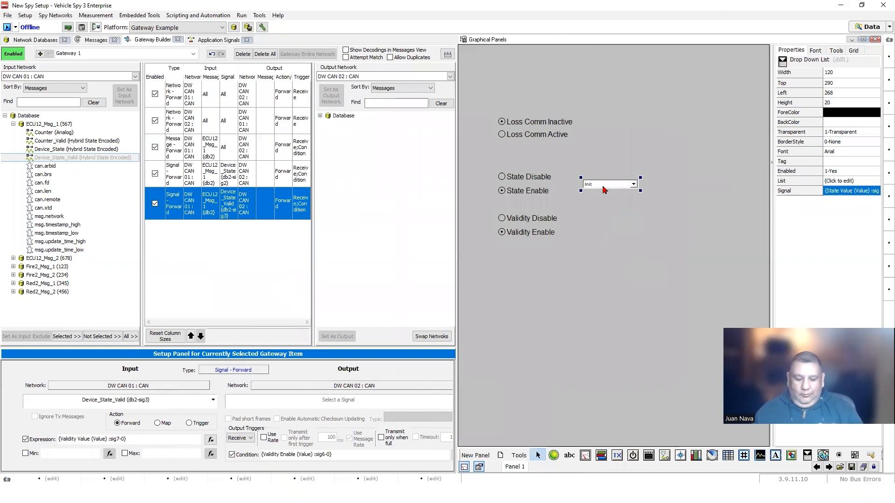
right_click(603, 189)
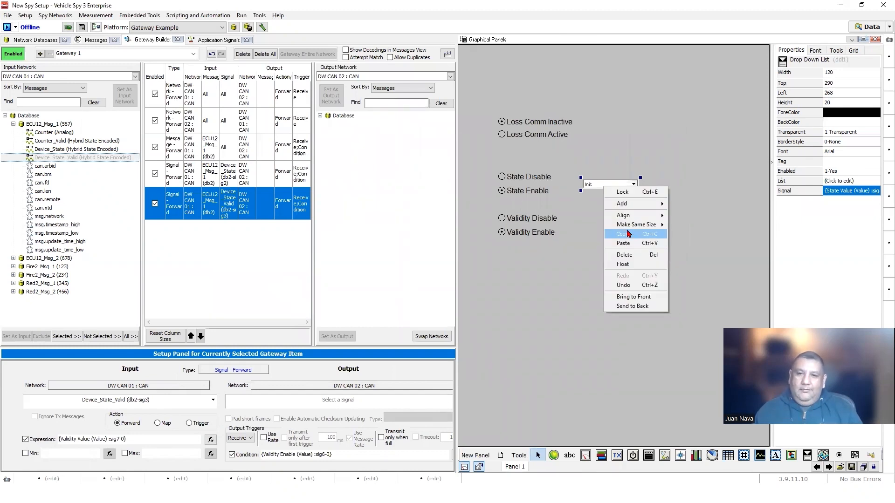
left_click(628, 234)
right_click(627, 231)
left_click(653, 287)
left_click_drag(609, 196, 608, 233)
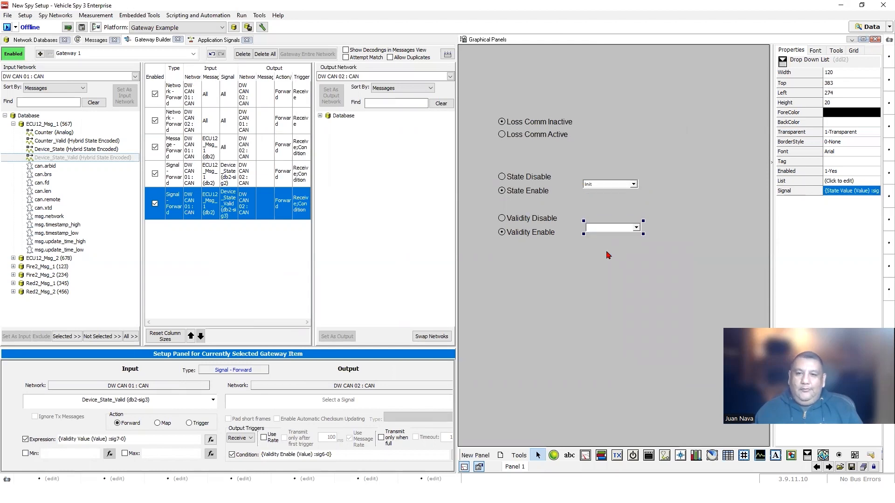
left_click(649, 261)
left_click(618, 227)
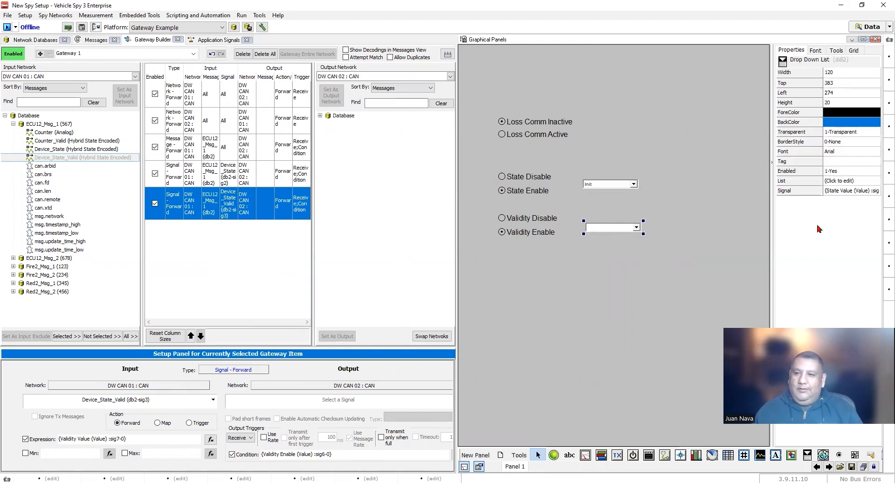
- Bind the new drop-down to DW CAN 01 > ECU12_Msg_1 > Device_State_Valid and open its item list
double_click(844, 192)
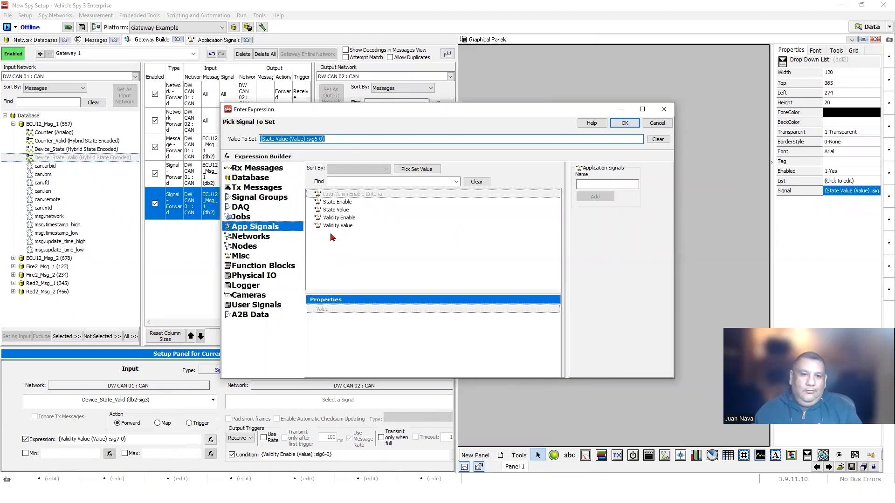
left_click(250, 177)
left_click(314, 203)
left_click(318, 202)
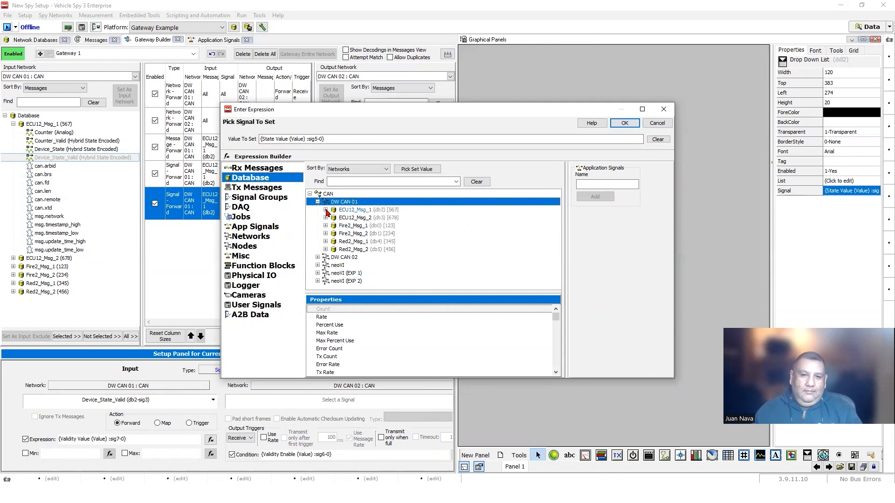
left_click(326, 210)
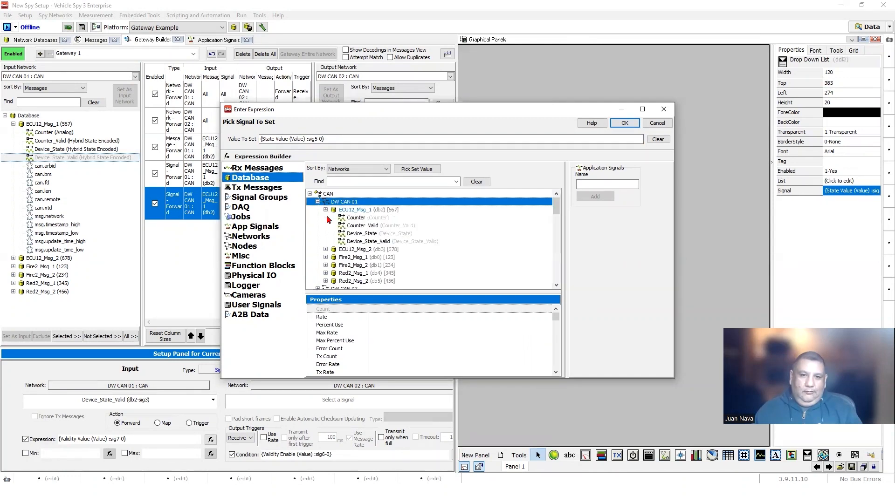
left_click(358, 242)
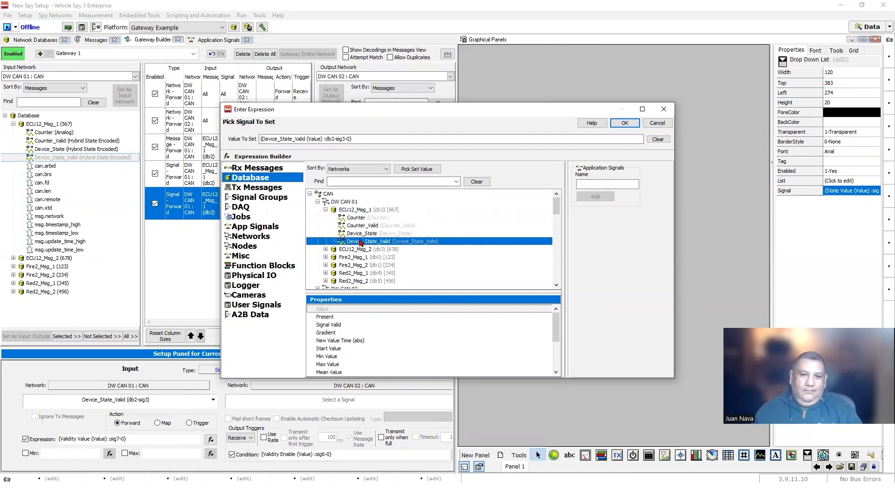
left_click(624, 123)
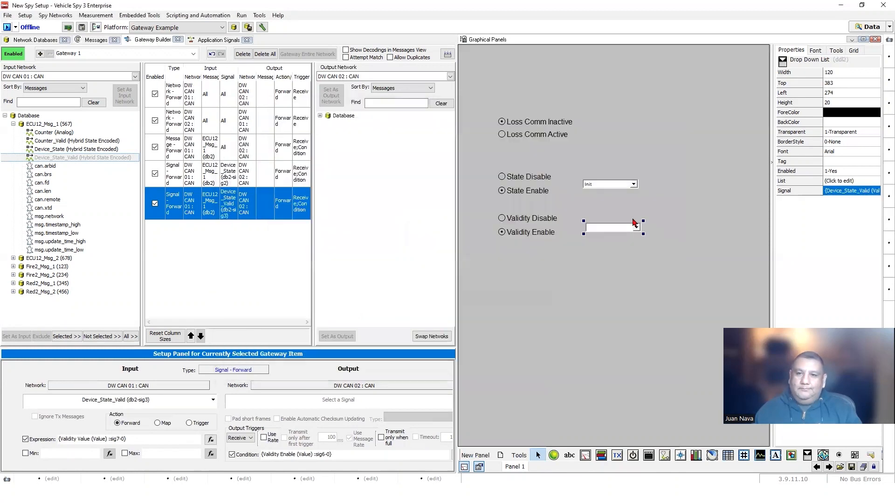
left_click(857, 182)
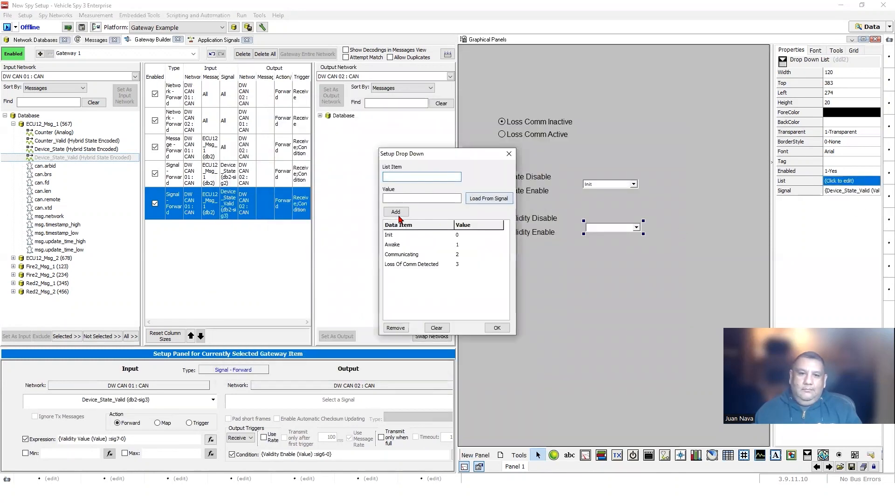
- Fill the validity drop-down with Invalid and Valid and bind it to App Signals > Validity Value
left_click(436, 327)
left_click(475, 199)
left_click(490, 329)
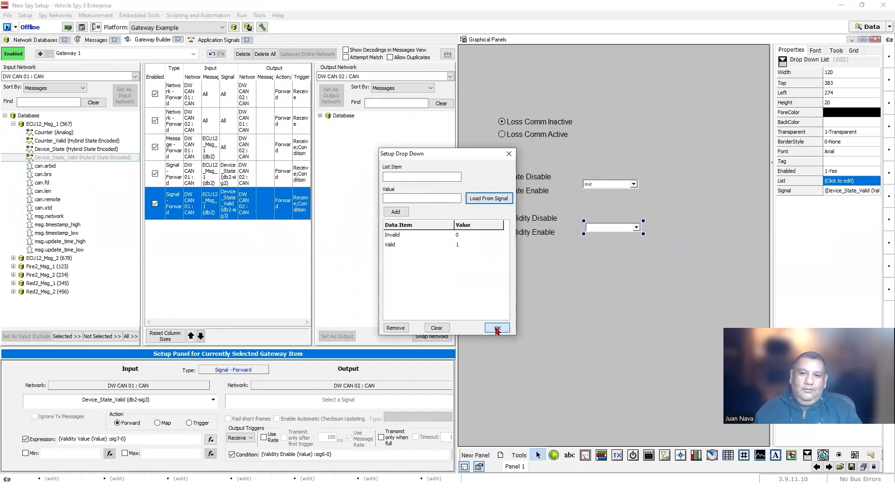
left_click(843, 193)
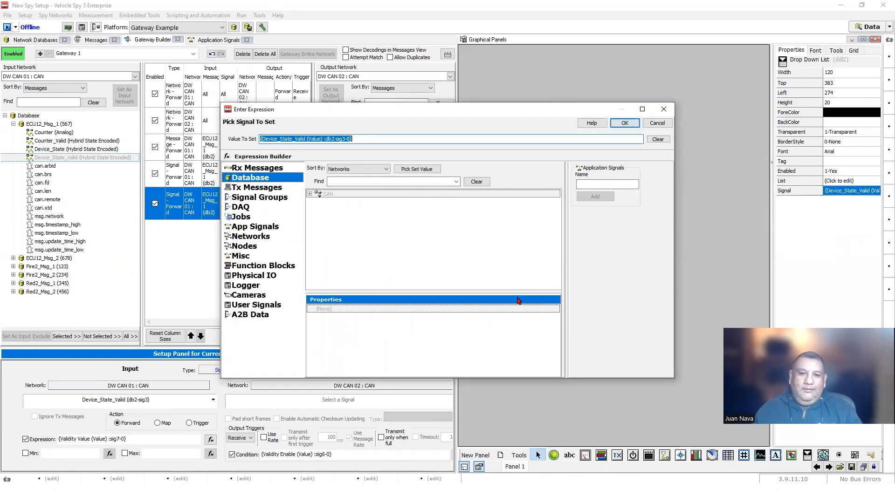
left_click(252, 227)
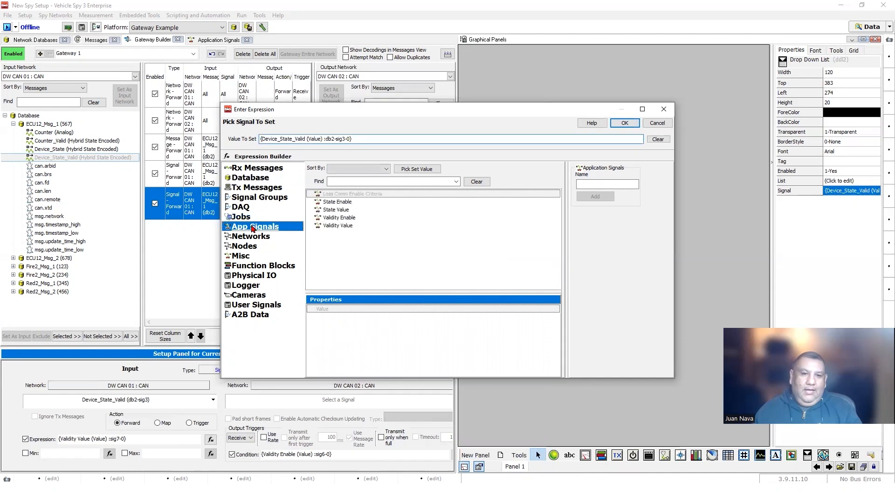
left_click(339, 227)
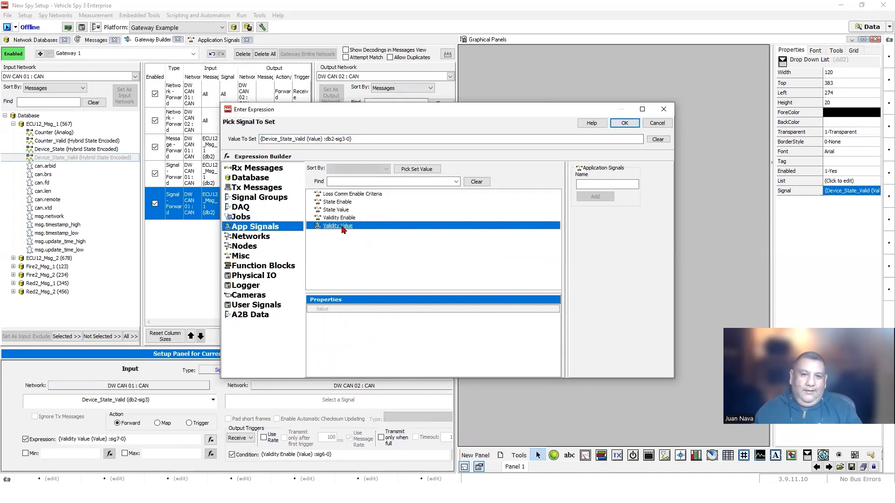
left_click(623, 124)
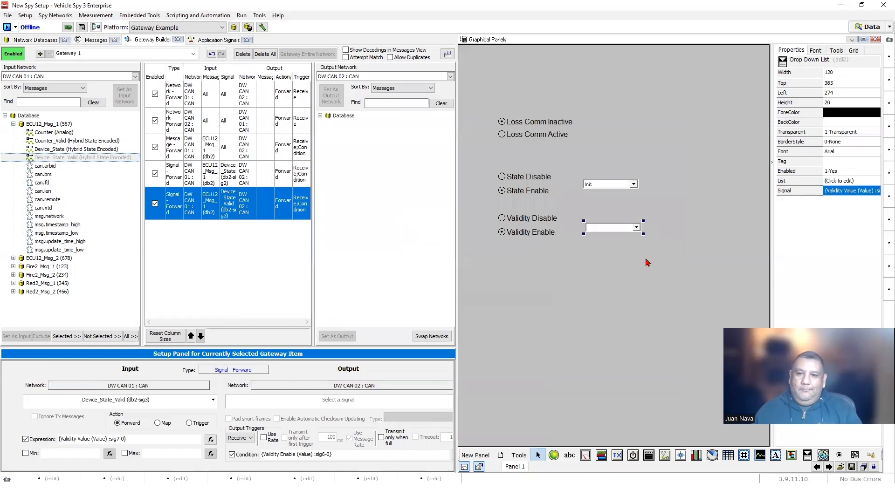
- Left-align the two drop-downs, lock the panel, and widen the gateway table
left_click_drag(624, 260, 592, 177)
right_click(602, 183)
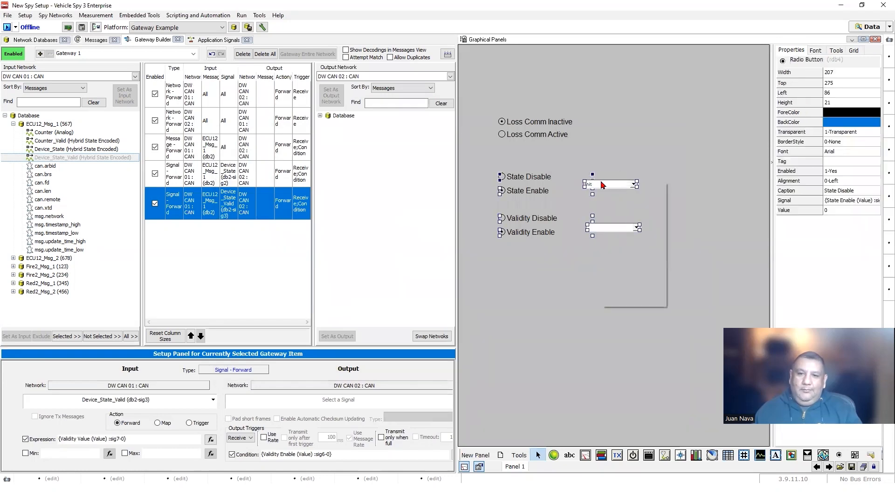
left_click(729, 190)
left_click_drag(642, 164, 628, 253)
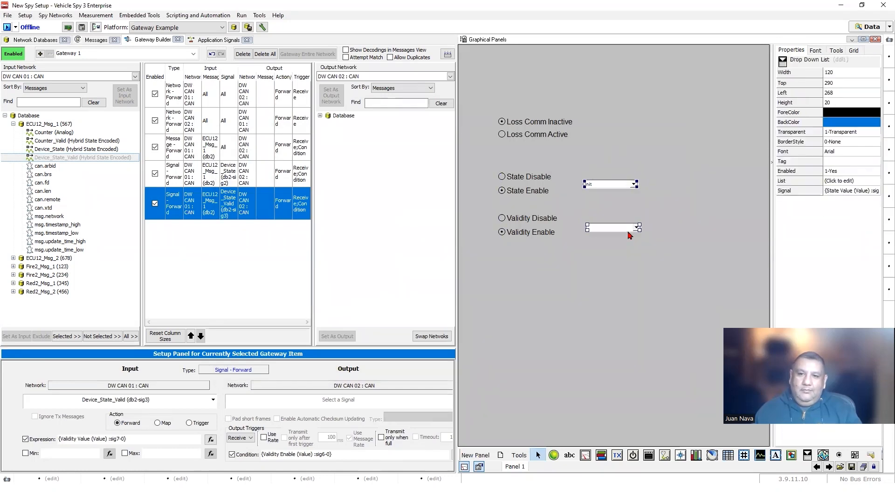
right_click(629, 228)
mouse_move(664, 260)
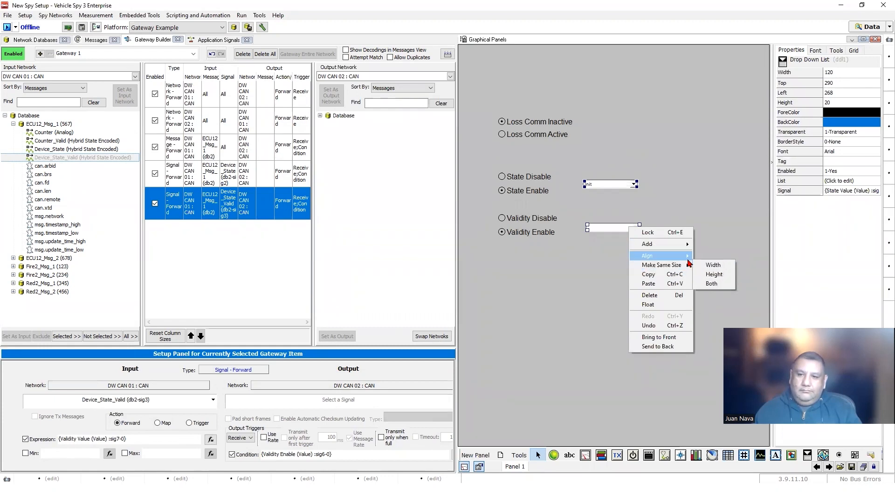
left_click(705, 256)
left_click(688, 271)
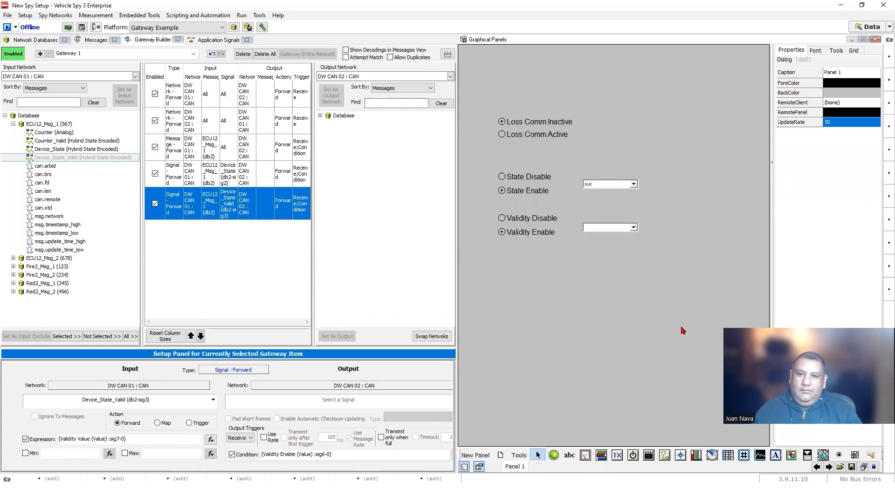
left_click(869, 466)
left_click_drag(457, 229, 652, 231)
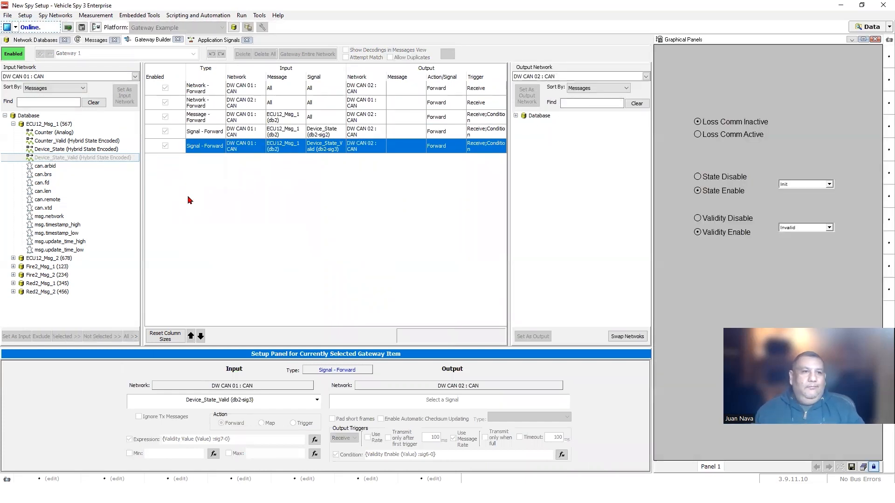
- Toggle Validity Disable/Enable repeatedly, watching DW CAN 02 Device_State_Valid flip between Valid and Invalid
left_click(87, 40)
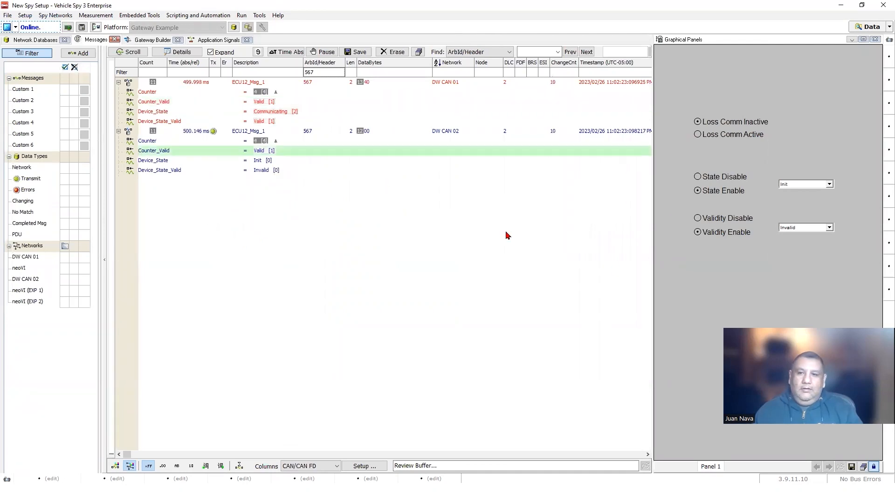
left_click(708, 221)
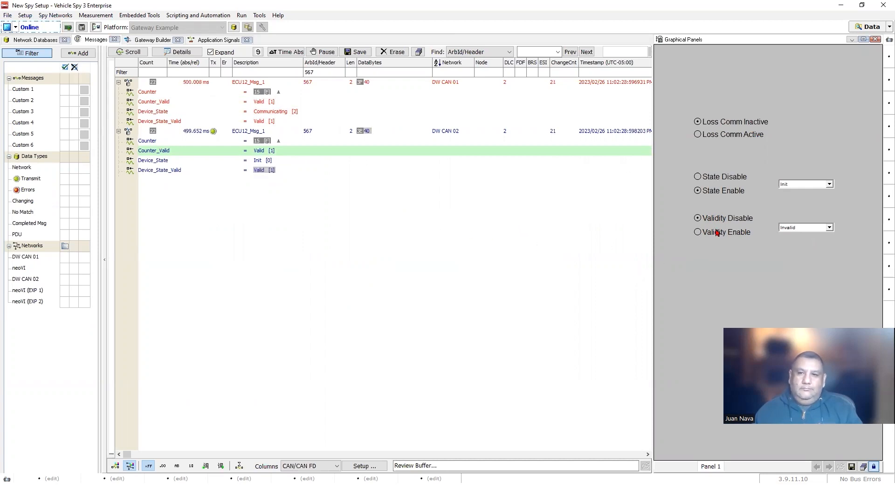
left_click(699, 232)
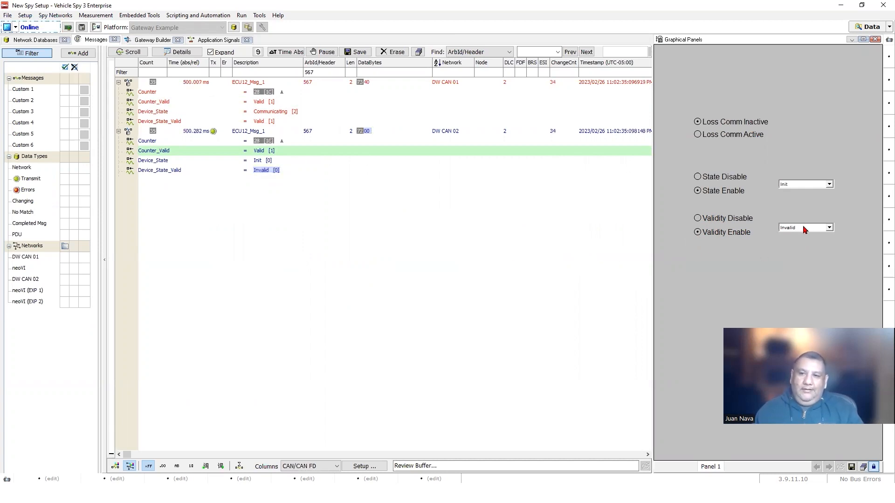
left_click(698, 219)
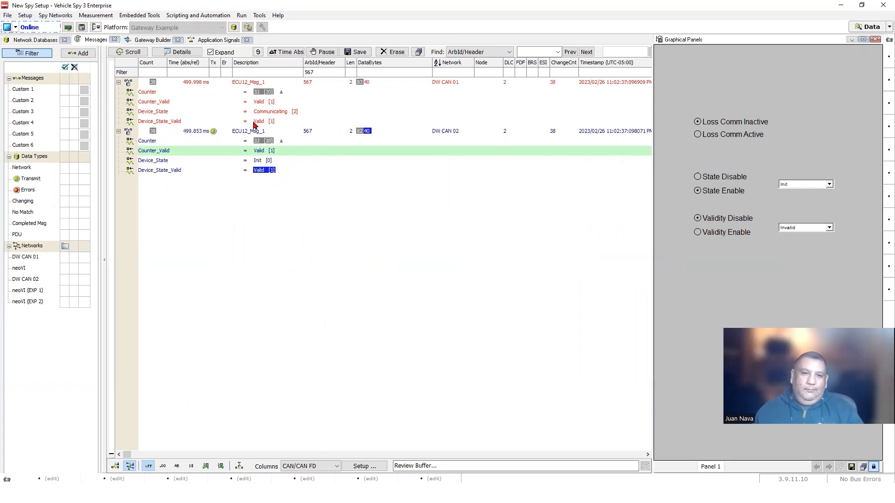
left_click(697, 232)
left_click(699, 220)
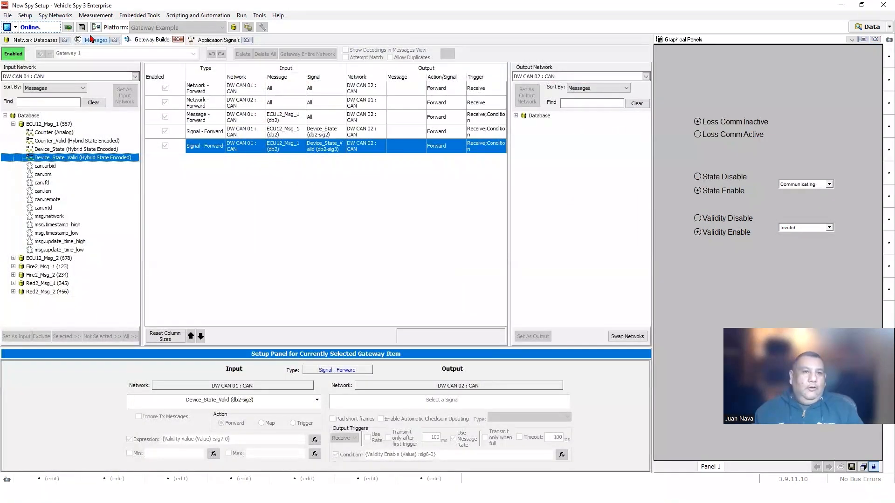
- Clear the 567 ID filter, collapse ECU12_Msg_1, and expand Fire2_Msg_1 on DW CAN 02 to watch Device_State
left_click(96, 40)
left_click(319, 74)
key("BackSpace")
key("BackSpace")
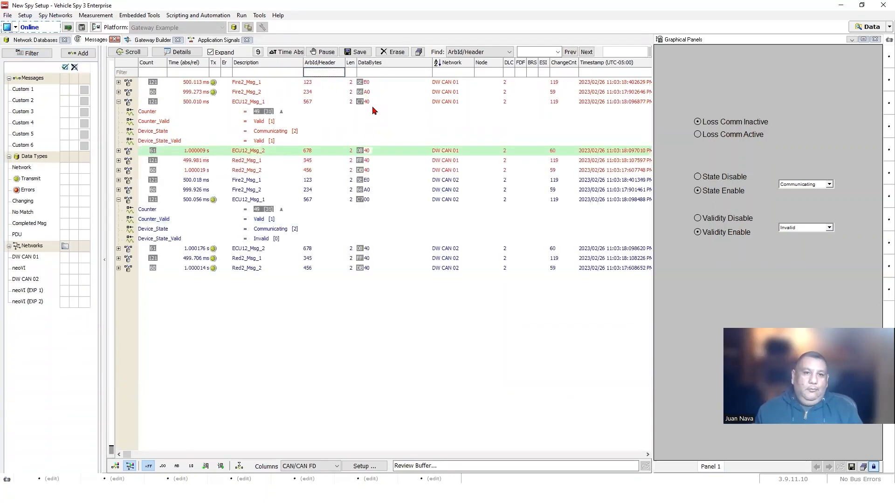
left_click(119, 101)
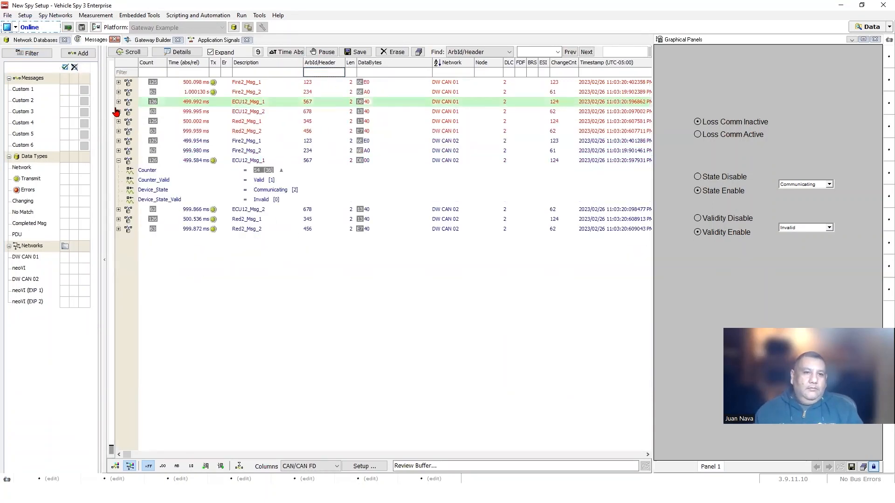
left_click(118, 160)
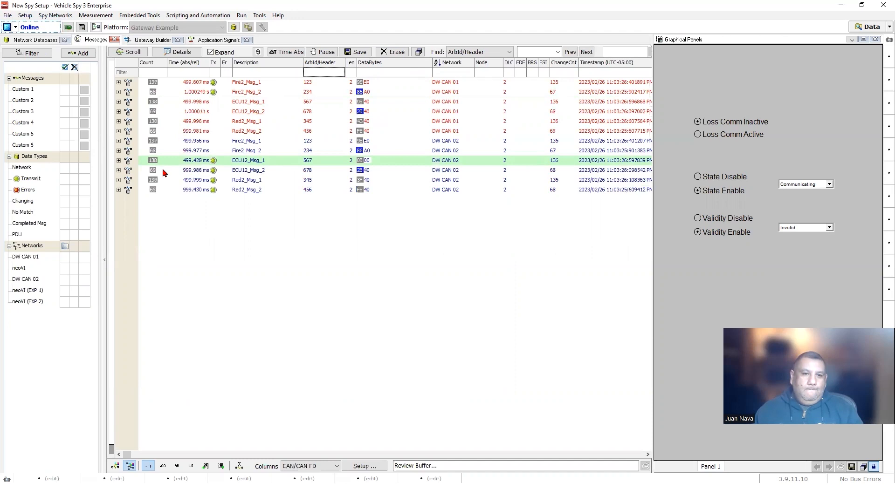
left_click(118, 141)
left_click(283, 171)
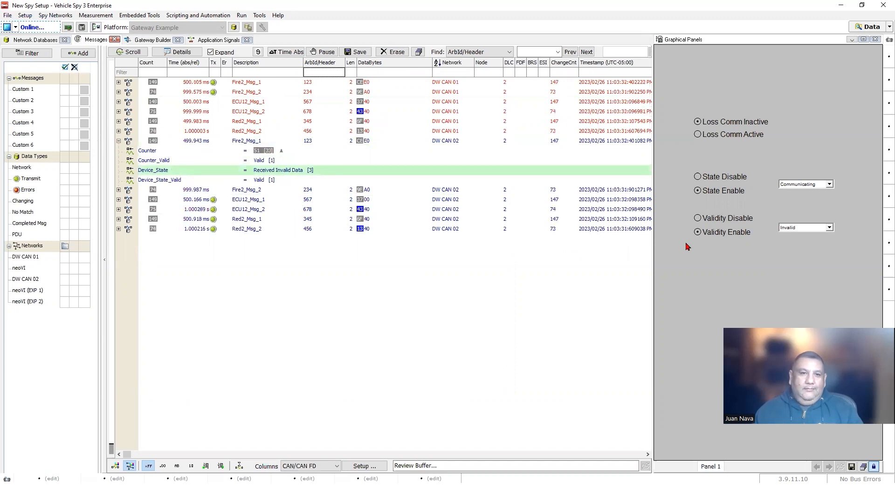
- Toggle Validity, State and Loss Comm radios, checking Device_State switches between Received Invalid Data and Communicating
left_click(705, 218)
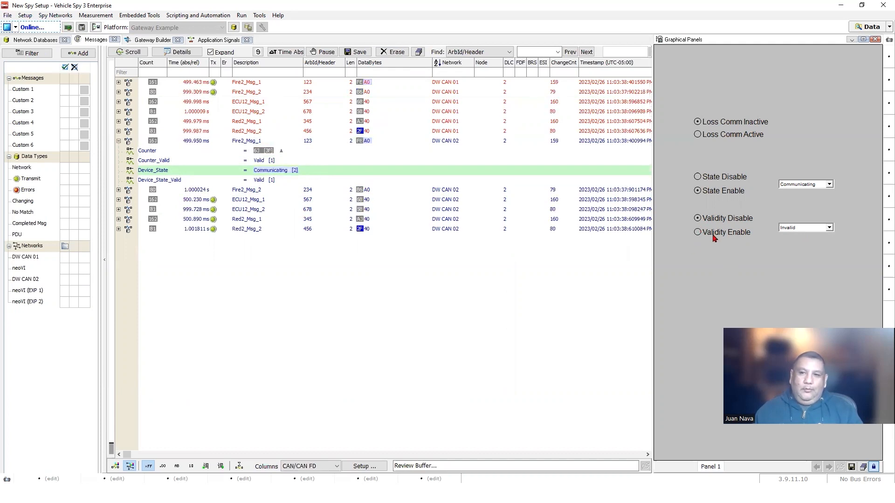
left_click(697, 232)
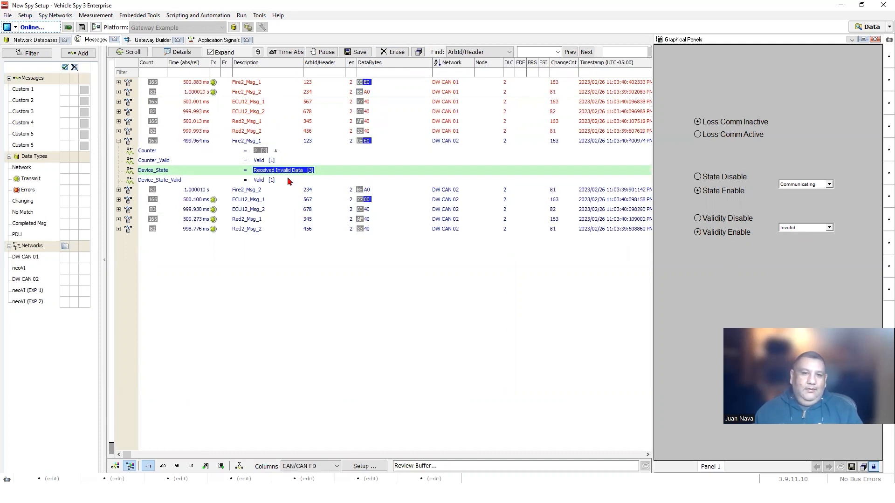
left_click(710, 218)
left_click(705, 177)
left_click(698, 134)
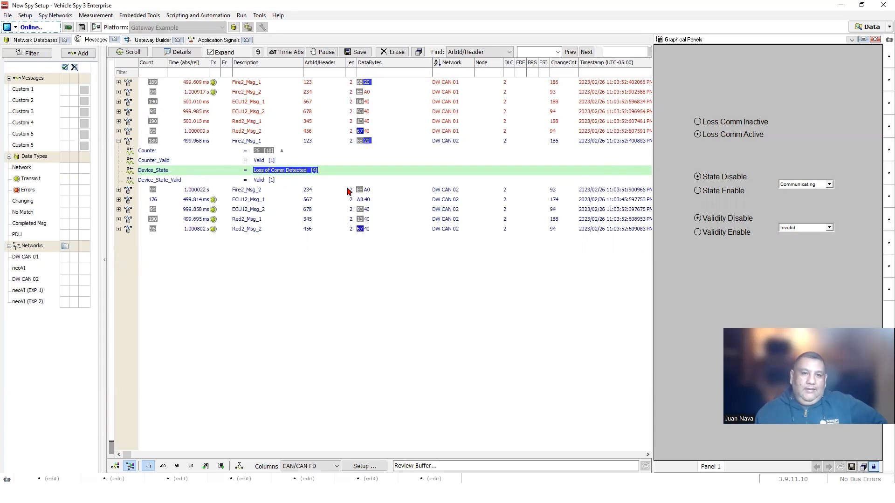
left_click(698, 122)
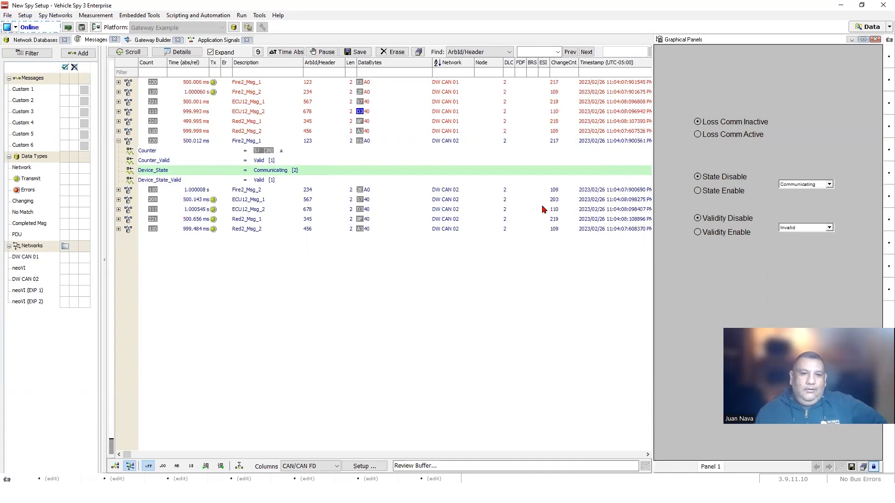
left_click(698, 233)
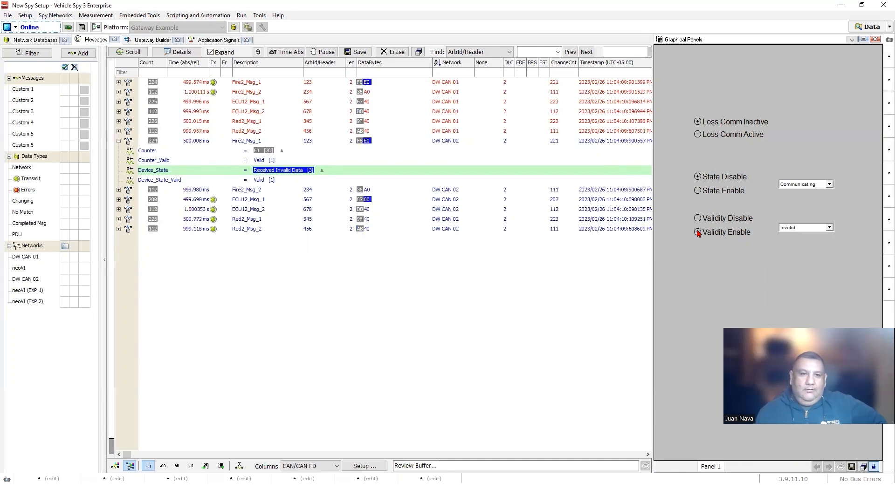
left_click(698, 219)
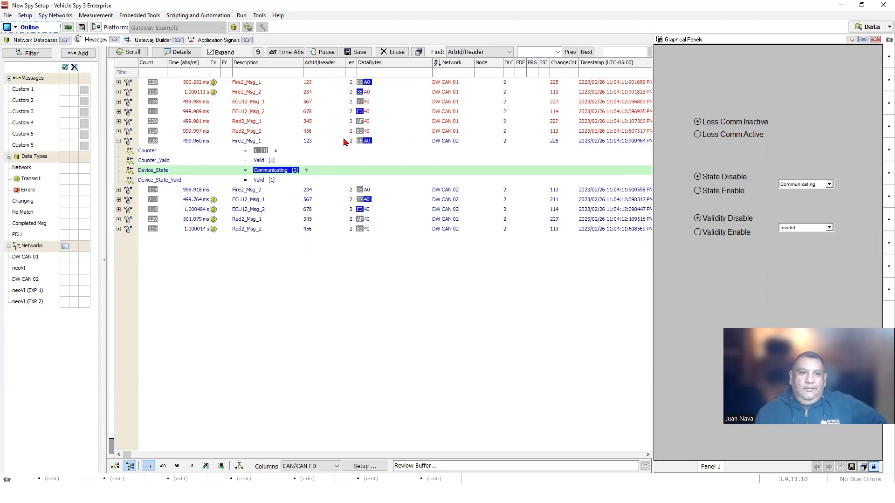
left_click(215, 41)
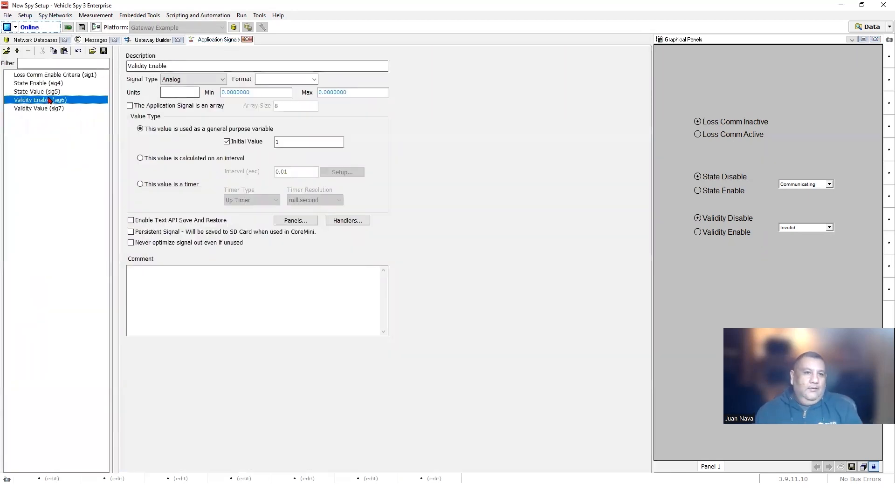
- Set State Enable and Validity Enable initial values to 0, then relock the graphical panel
left_click(41, 84)
left_click(316, 140)
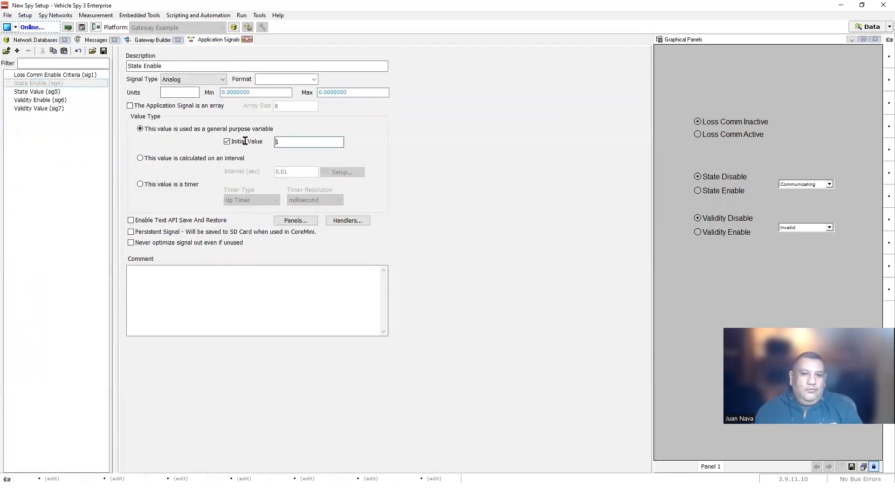
left_click(34, 101)
left_click(284, 142)
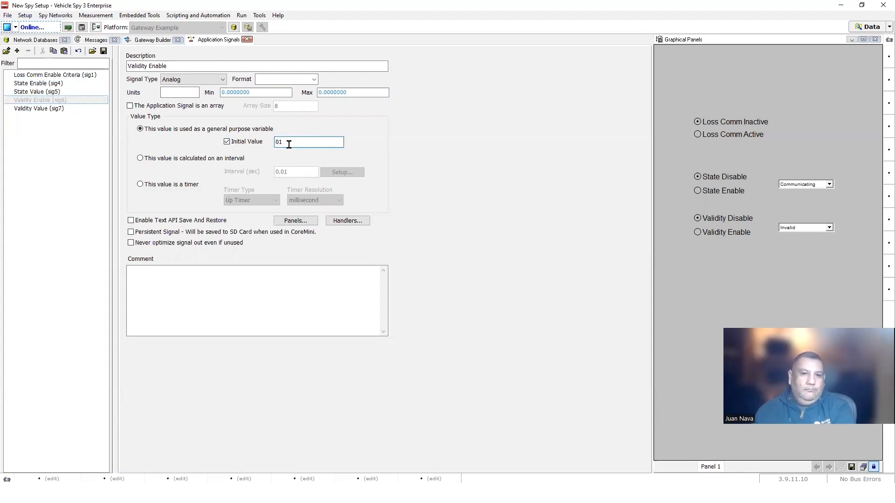
left_click(872, 467)
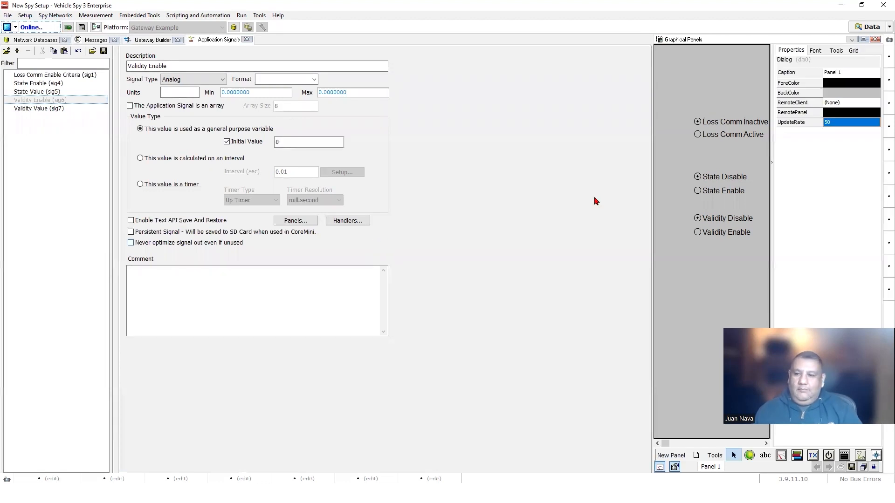
left_click(875, 468)
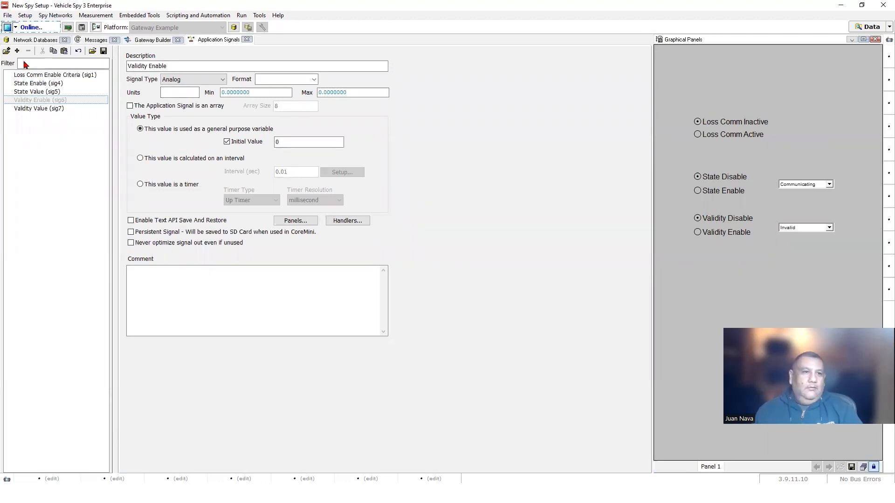
- Save the setup as Gateway.vs3
left_click(8, 18)
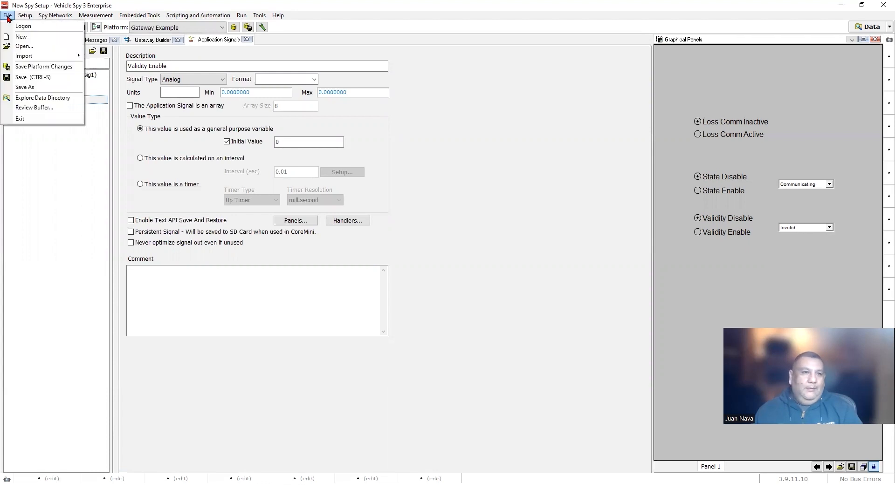
left_click(23, 87)
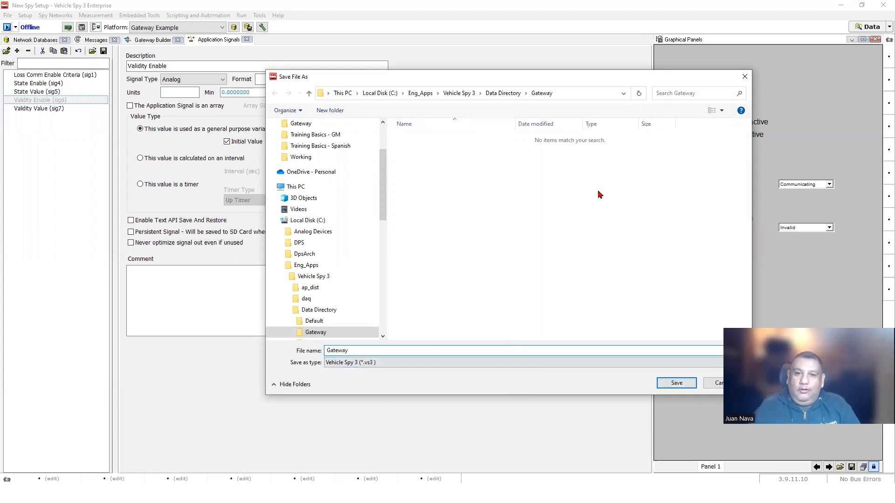
left_click(676, 383)
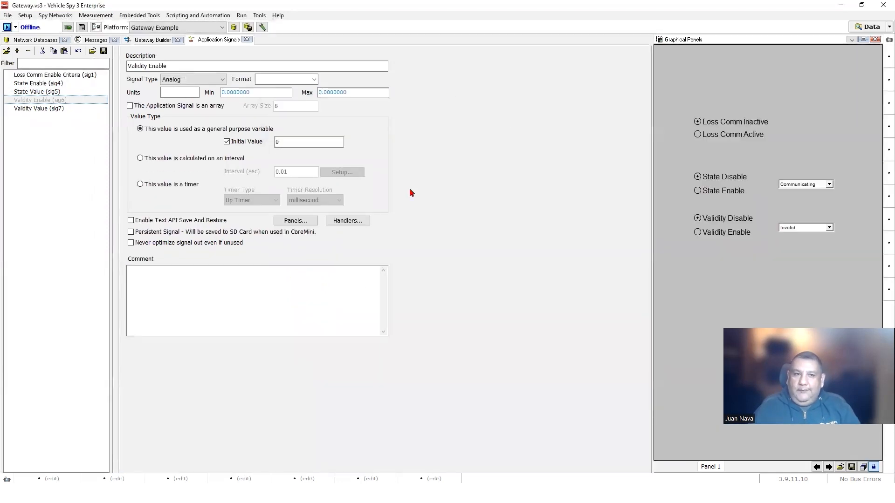
- Save the setup again as a Vehicle Spy 3 Package, Gateway.vs3zip
left_click(8, 16)
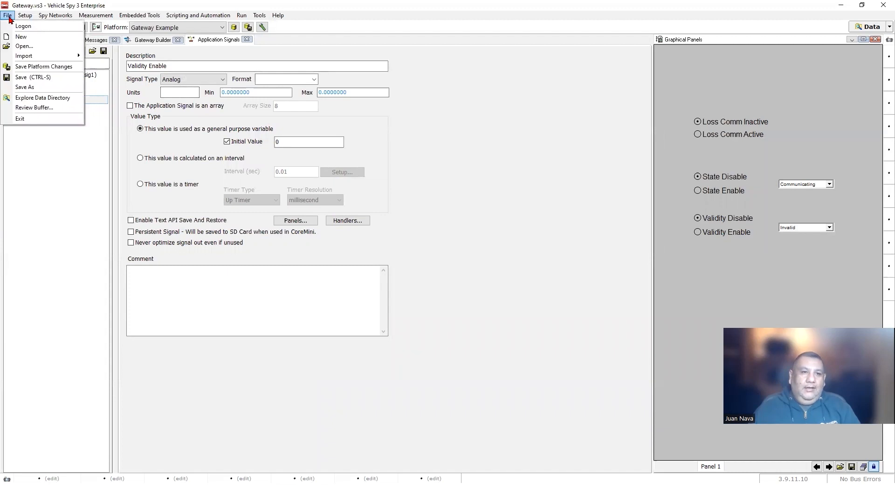
left_click(24, 87)
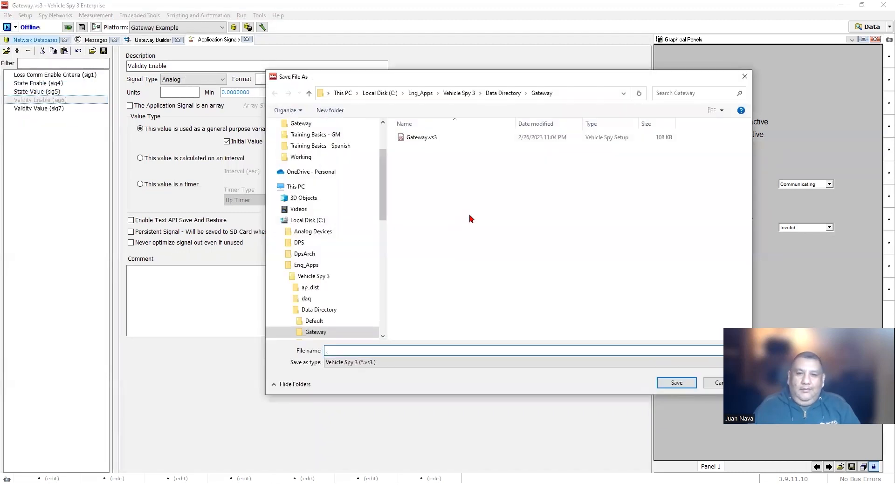
left_click(418, 138)
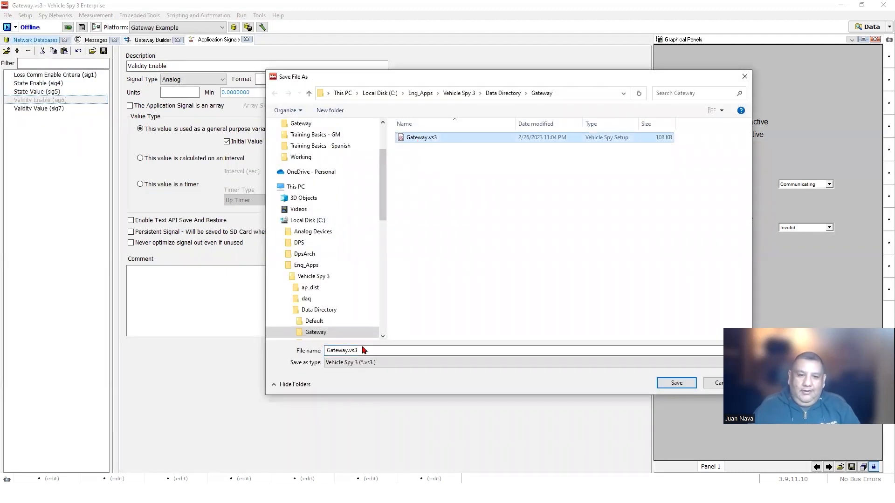
left_click(399, 364)
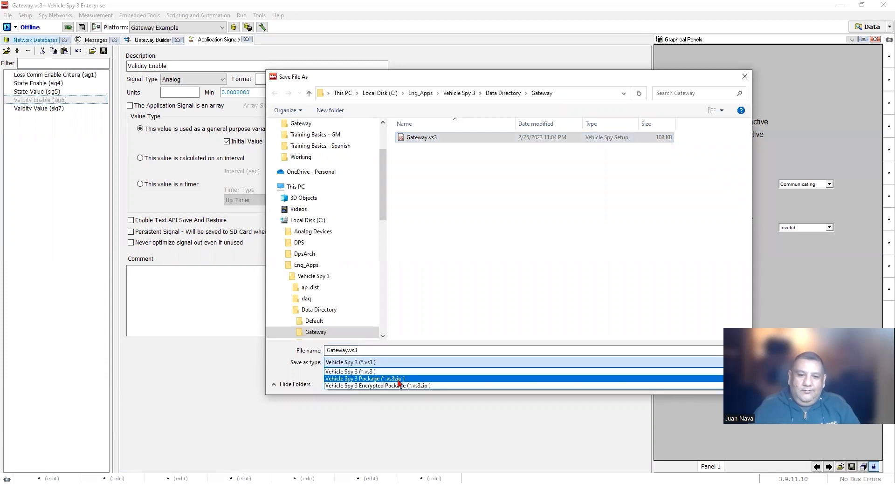
left_click(399, 379)
left_click(676, 383)
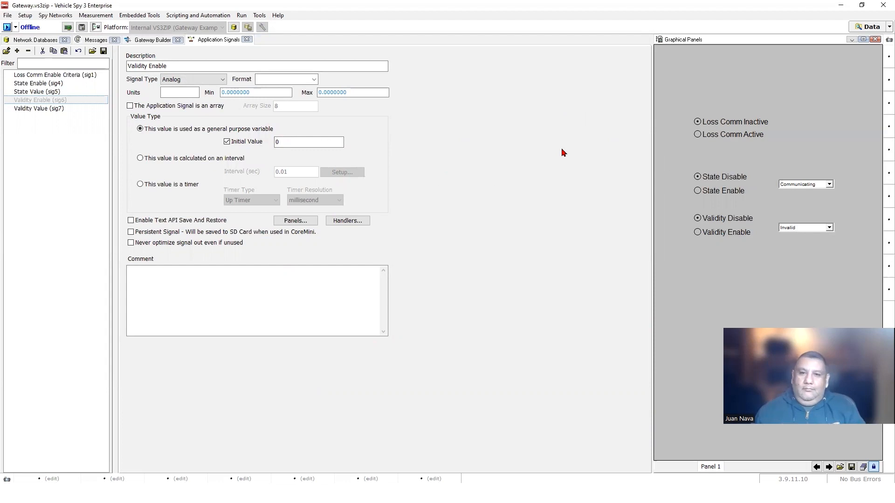
- Go online and expand Fire2_Msg_1 and ECU12_Msg_1 on DW CAN 02 in Messages
left_click(95, 40)
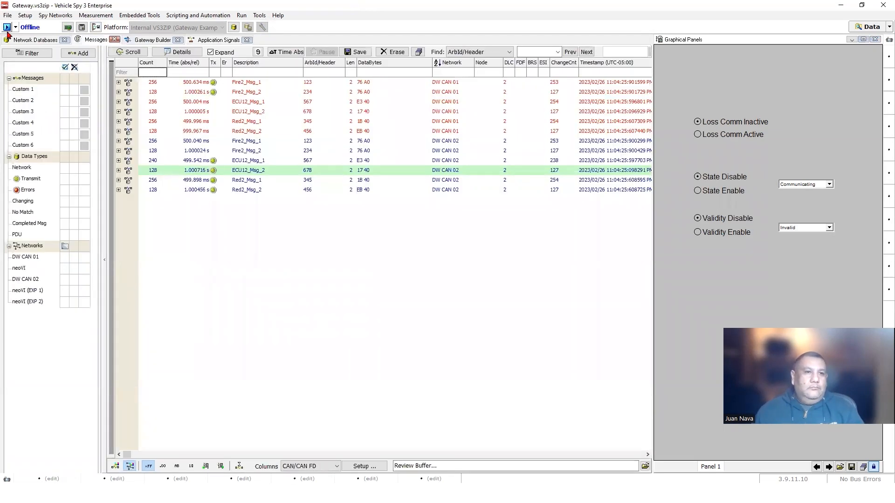
left_click(7, 27)
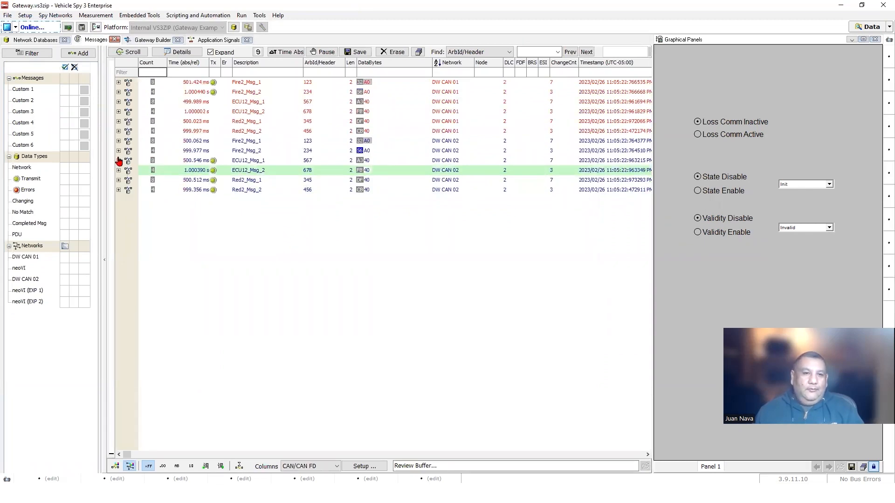
left_click(118, 140)
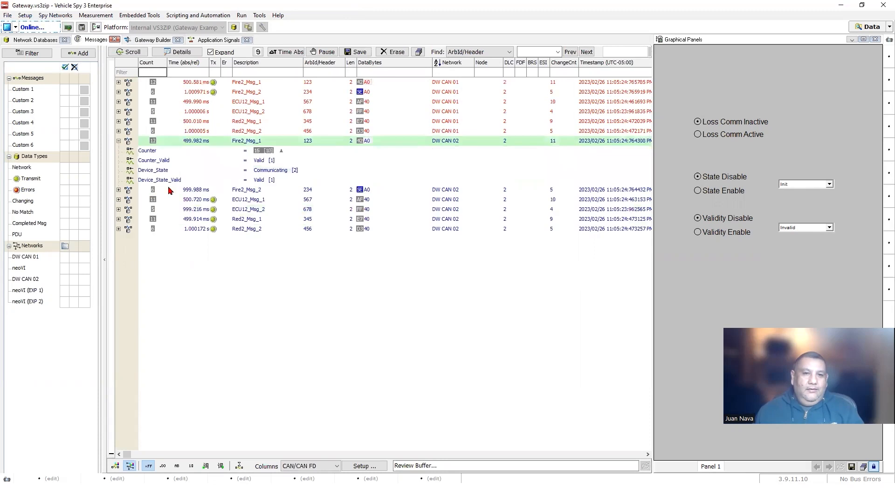
left_click(200, 201)
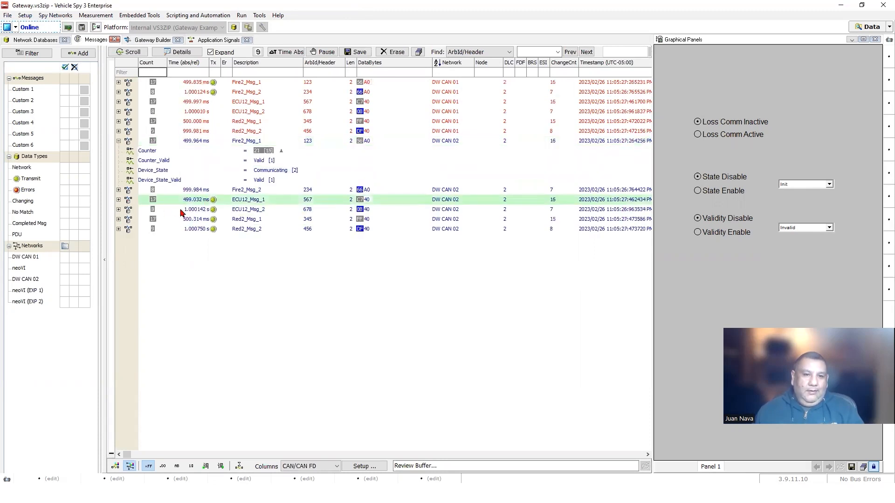
left_click(118, 199)
- Toggle Loss Comm, force Device_State to Communicating via the drop-down, release it, then reactivate Loss Comm
left_click(698, 134)
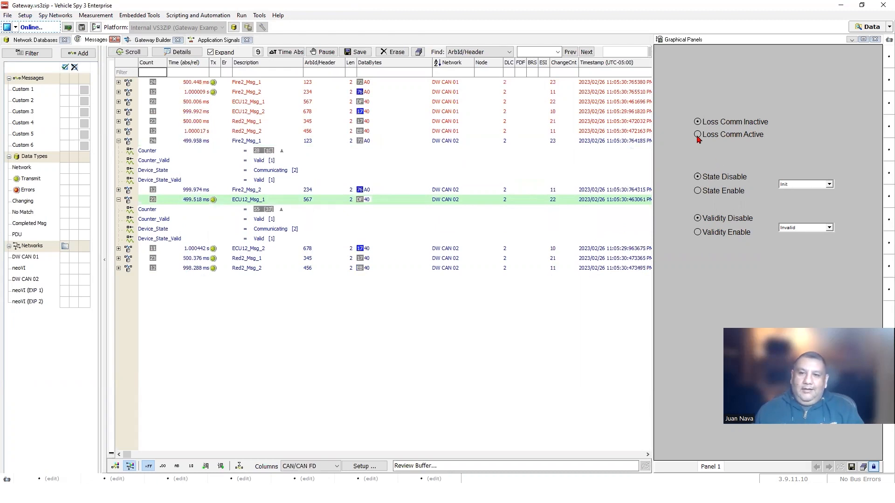
left_click(156, 202)
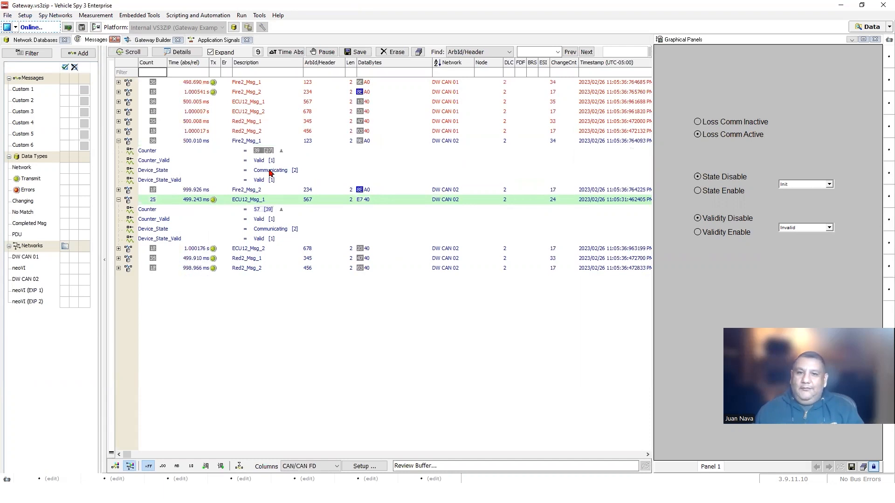
left_click(698, 122)
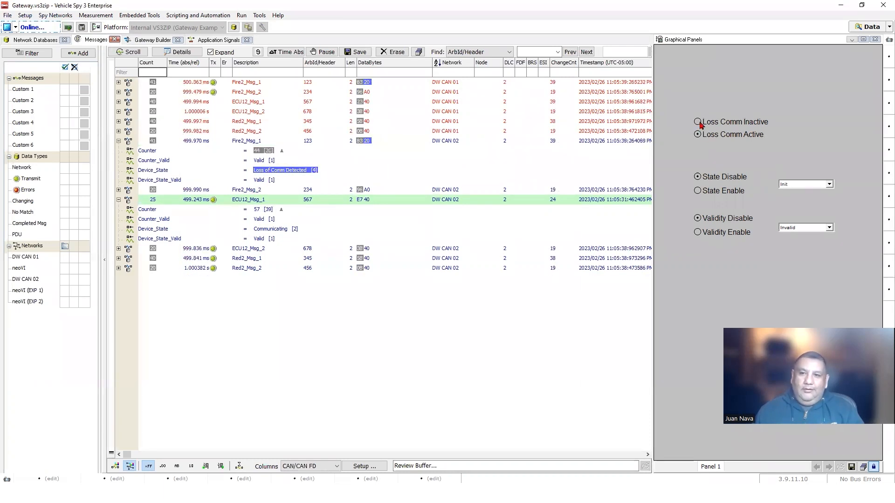
left_click(698, 192)
left_click(267, 233)
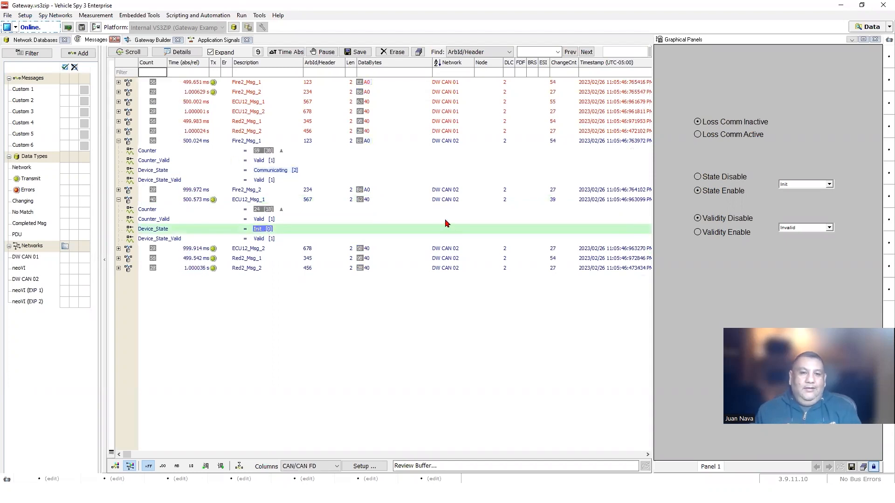
key("XF86AudioRaiseVolume")
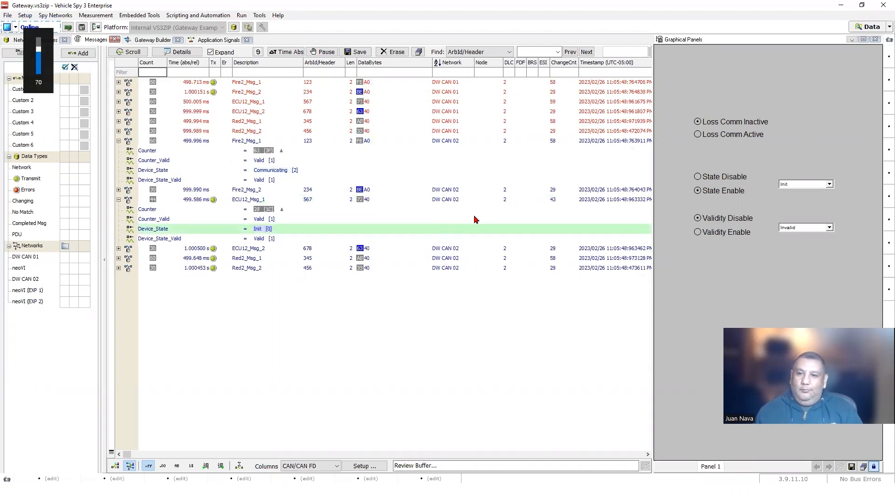
left_click(829, 184)
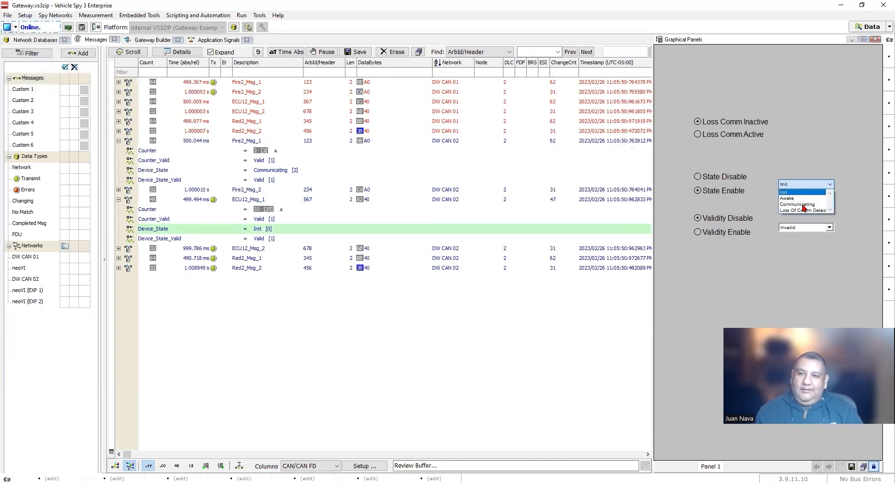
left_click(801, 205)
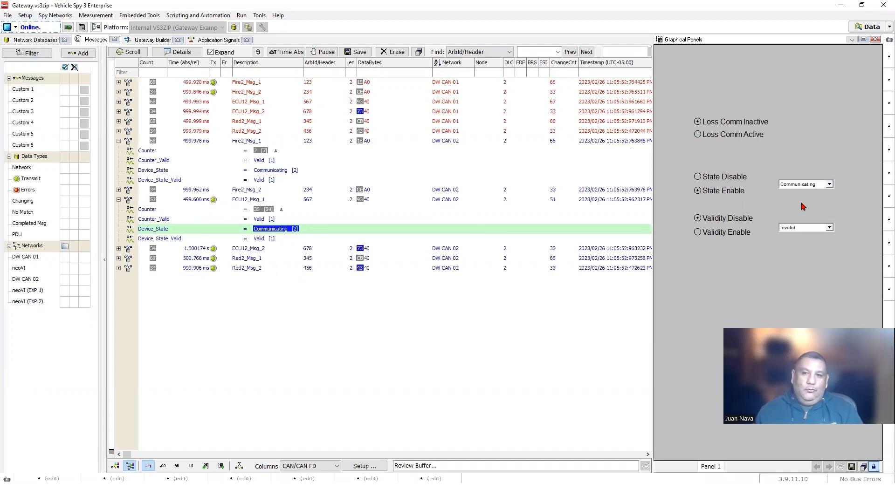
left_click(714, 181)
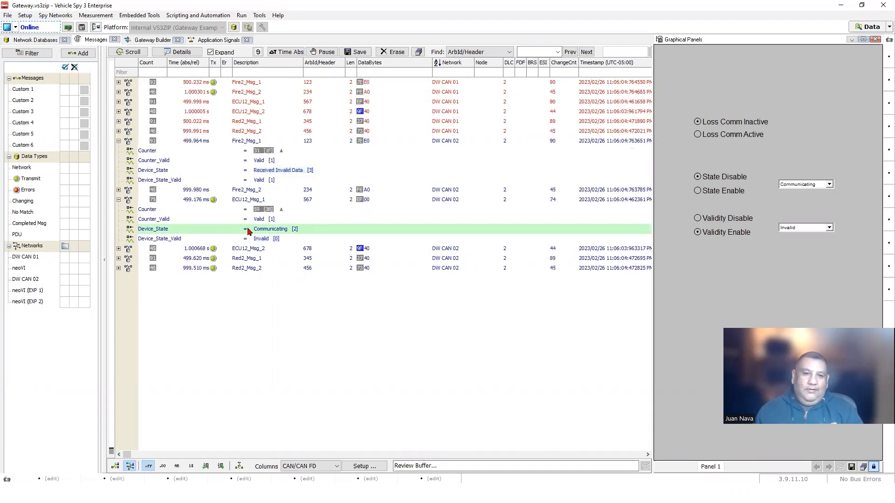
left_click(698, 136)
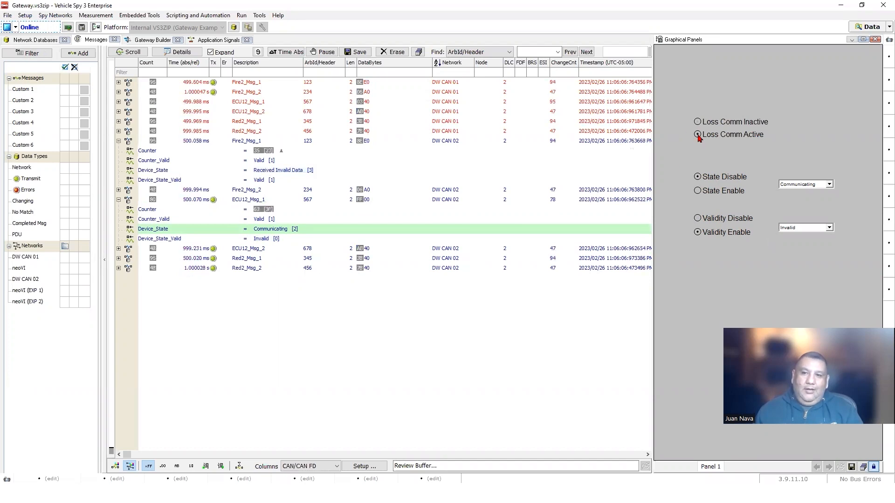